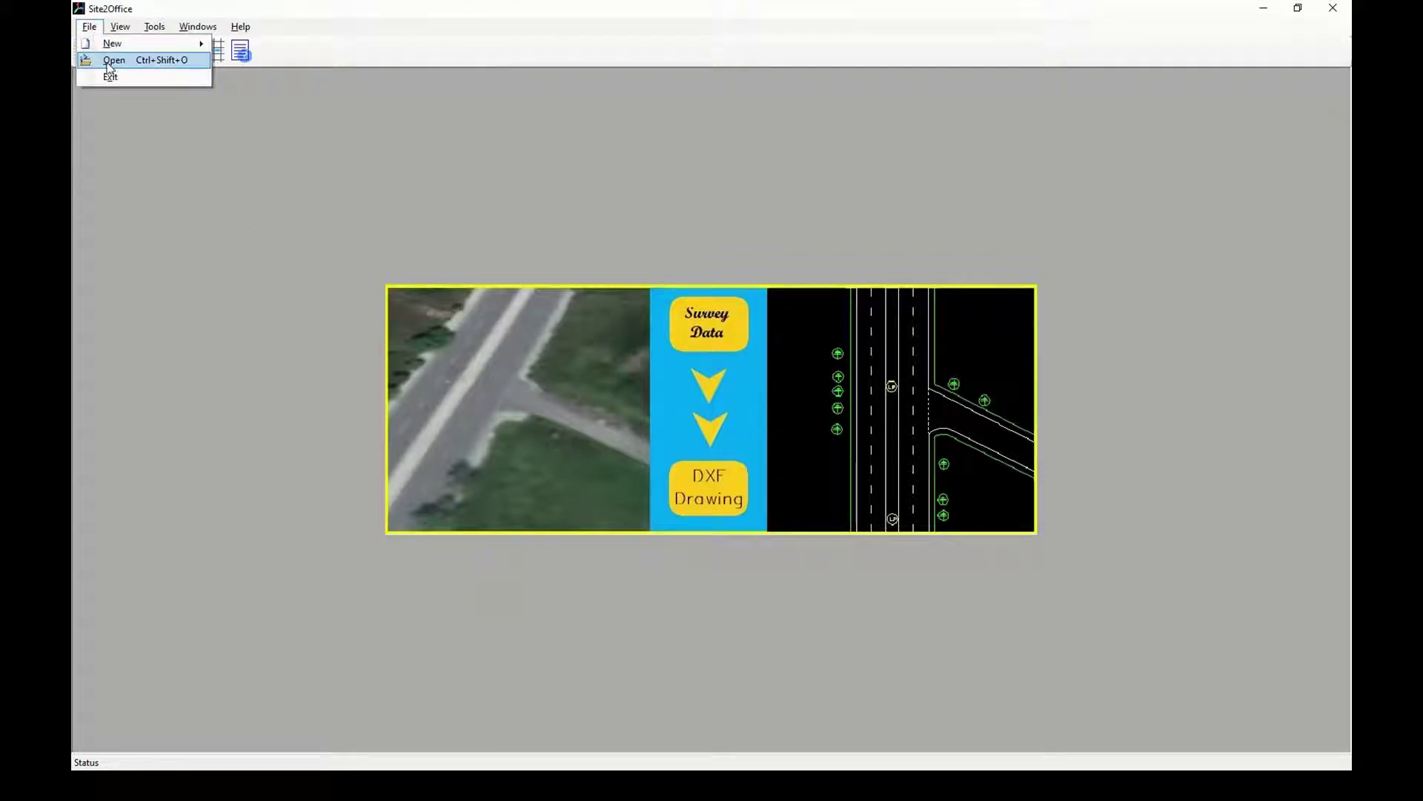
Step: Open Detail-1.csv and scroll through its survey point records, then back to the top
left_click(112, 60)
double_click(317, 132)
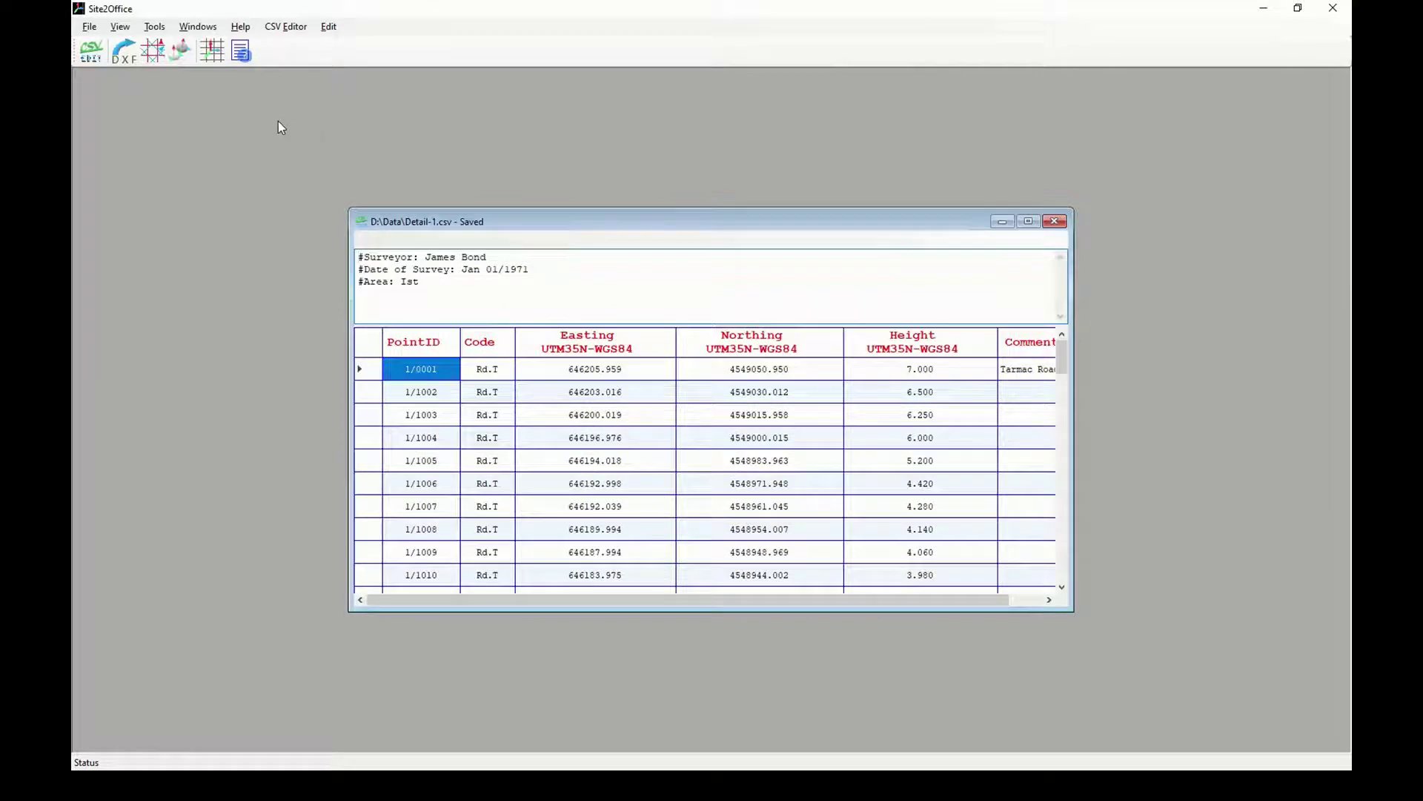
scroll(830, 454, "down", 16)
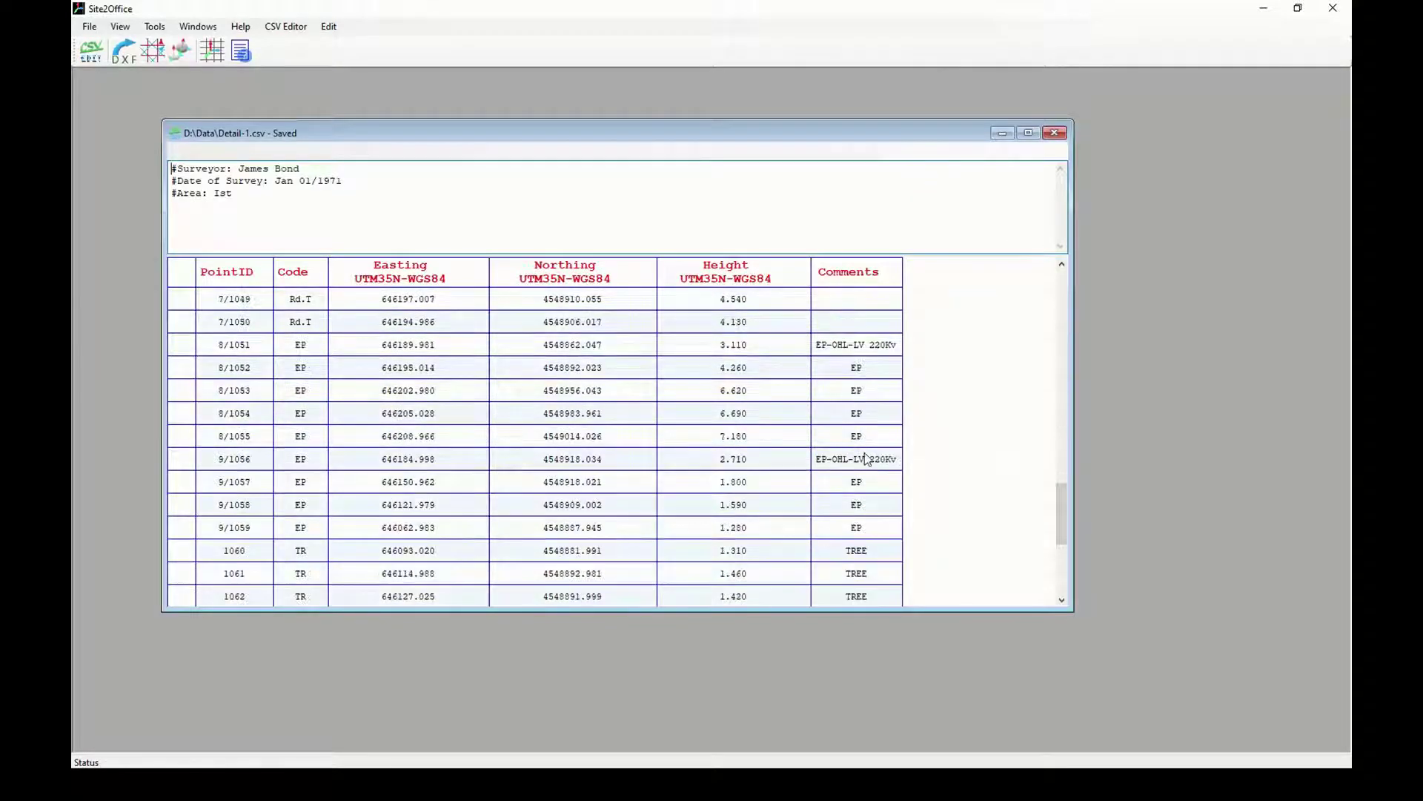
scroll(866, 458, "down", 4)
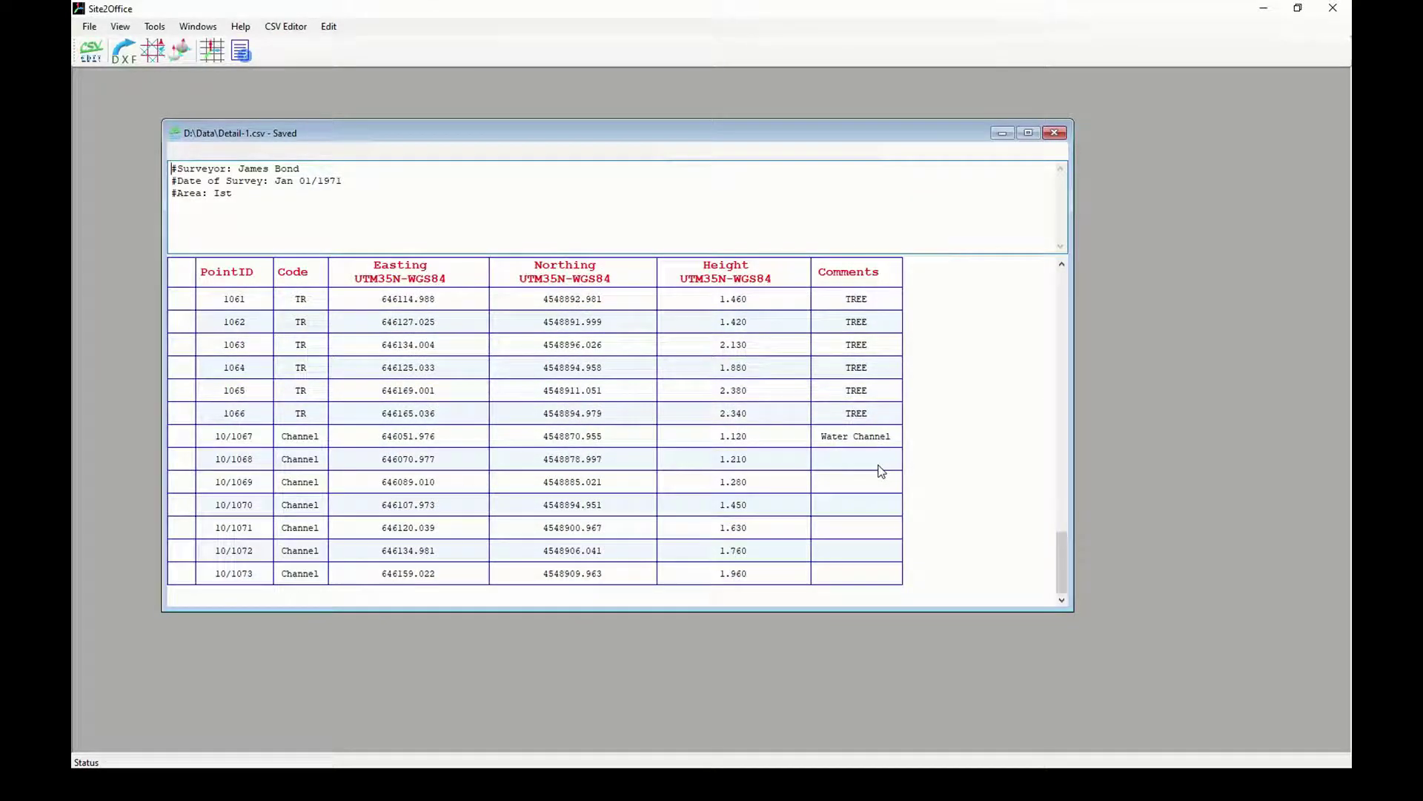
scroll(881, 471, "up", 10)
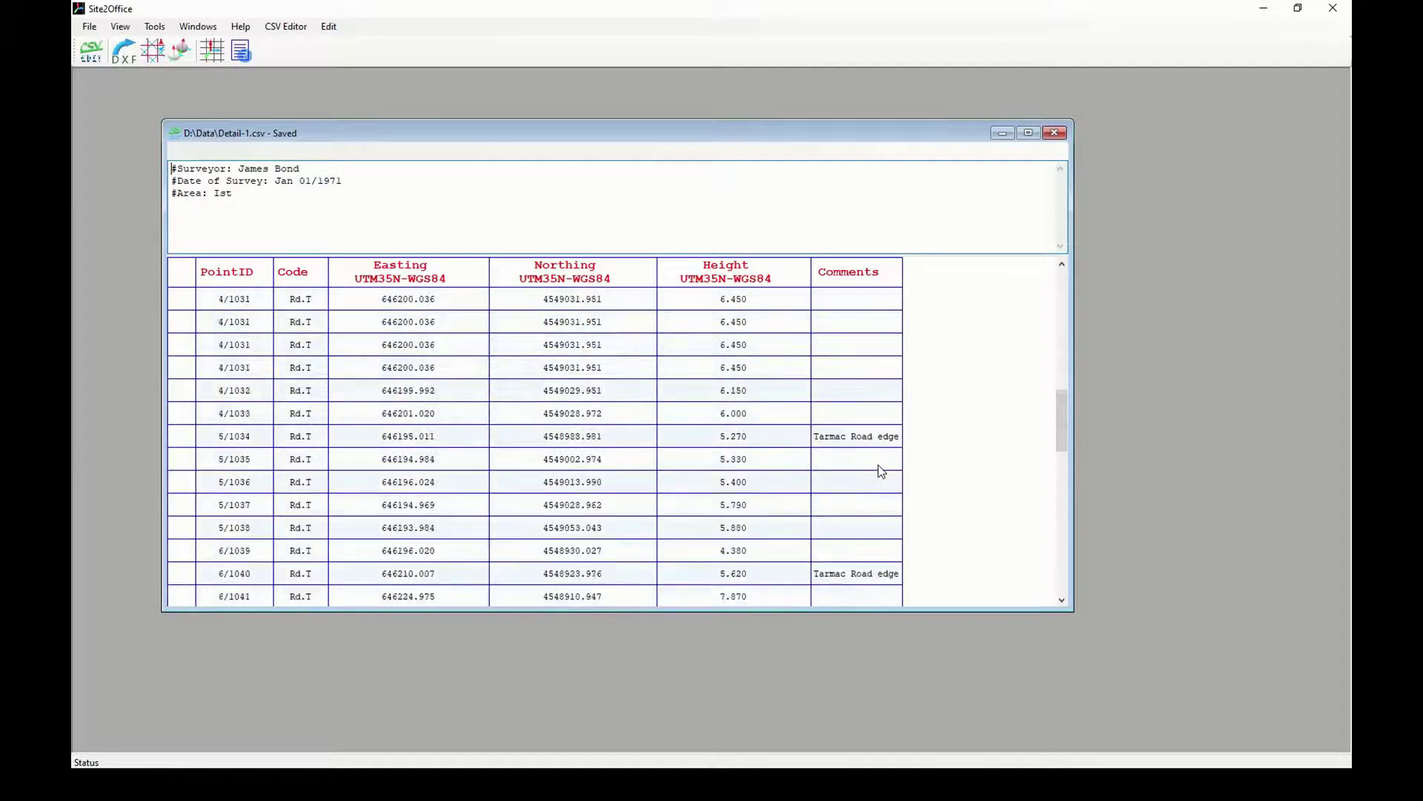
scroll(881, 471, "up", 10)
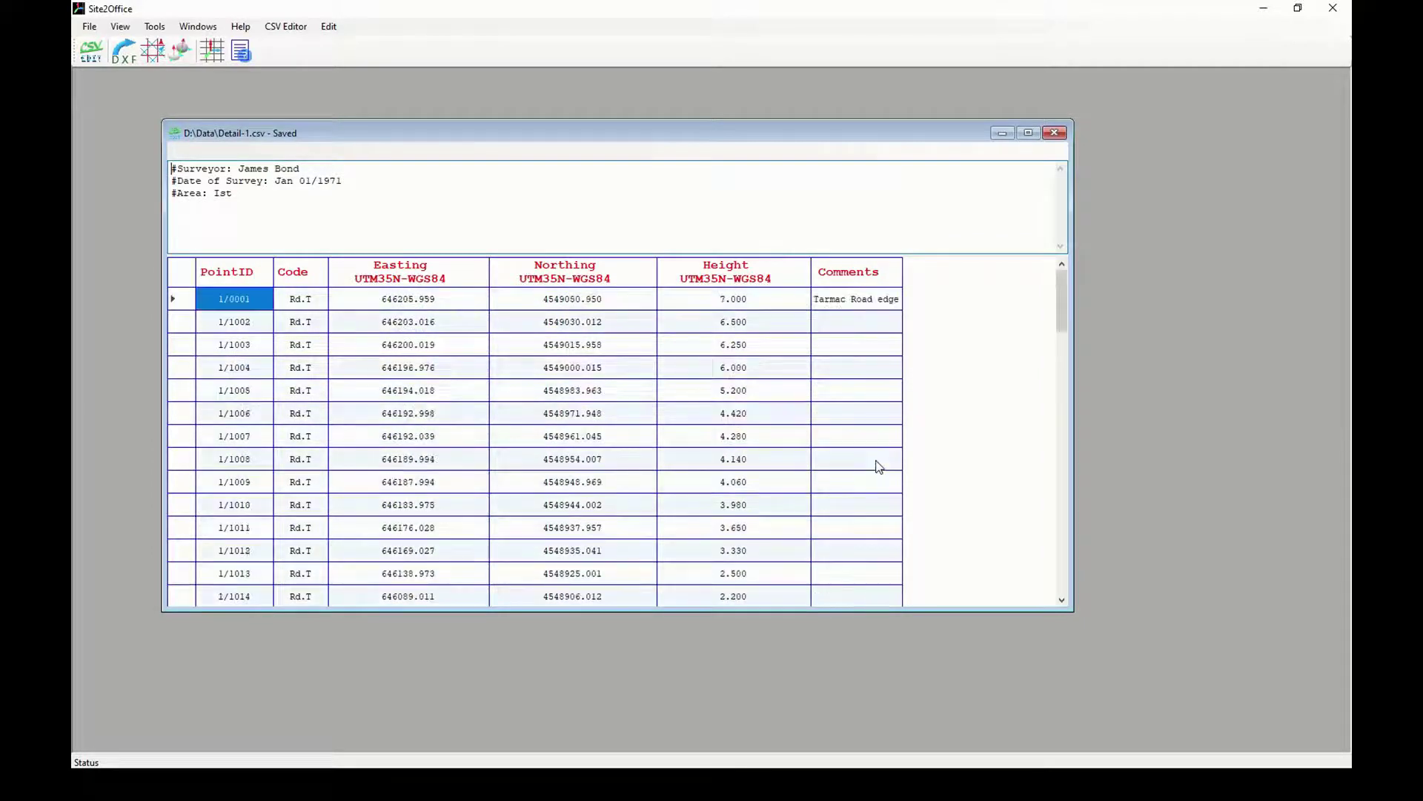
left_click(422, 203)
Step: Convert Detail-1.csv to a DXF drawing at scale 1000 and close the Detail Survey dialog
left_click(286, 27)
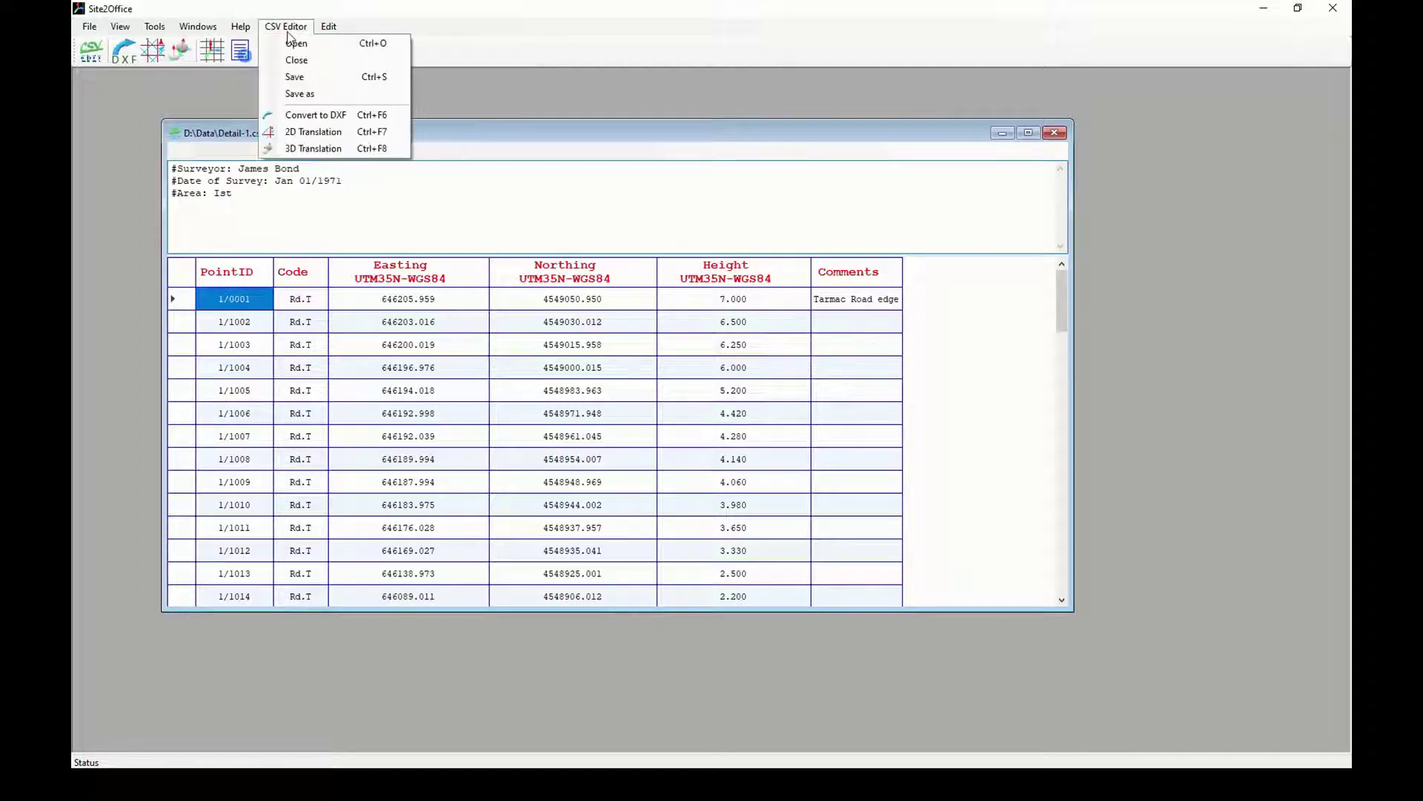
left_click(310, 117)
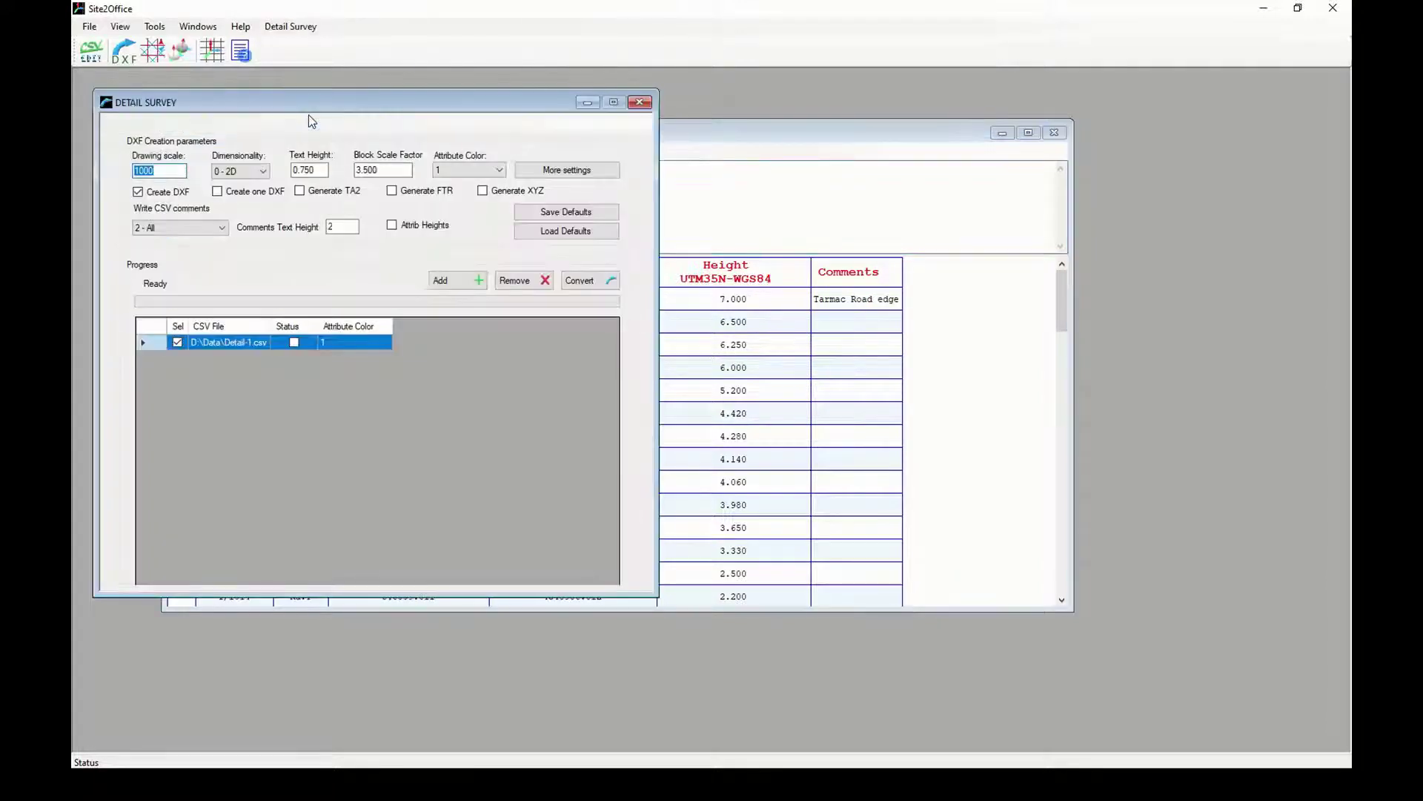
left_click_drag(304, 105, 740, 91)
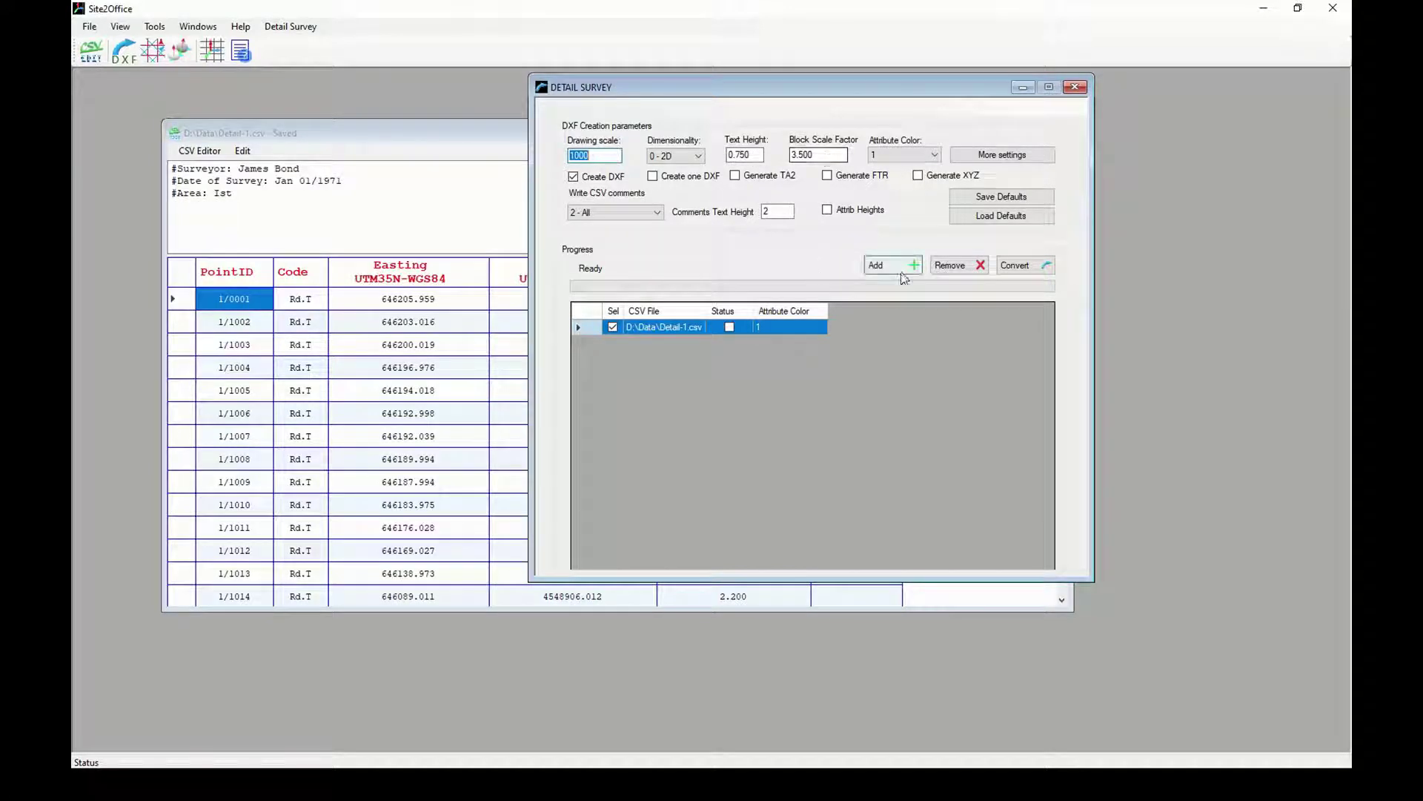
left_click(1027, 266)
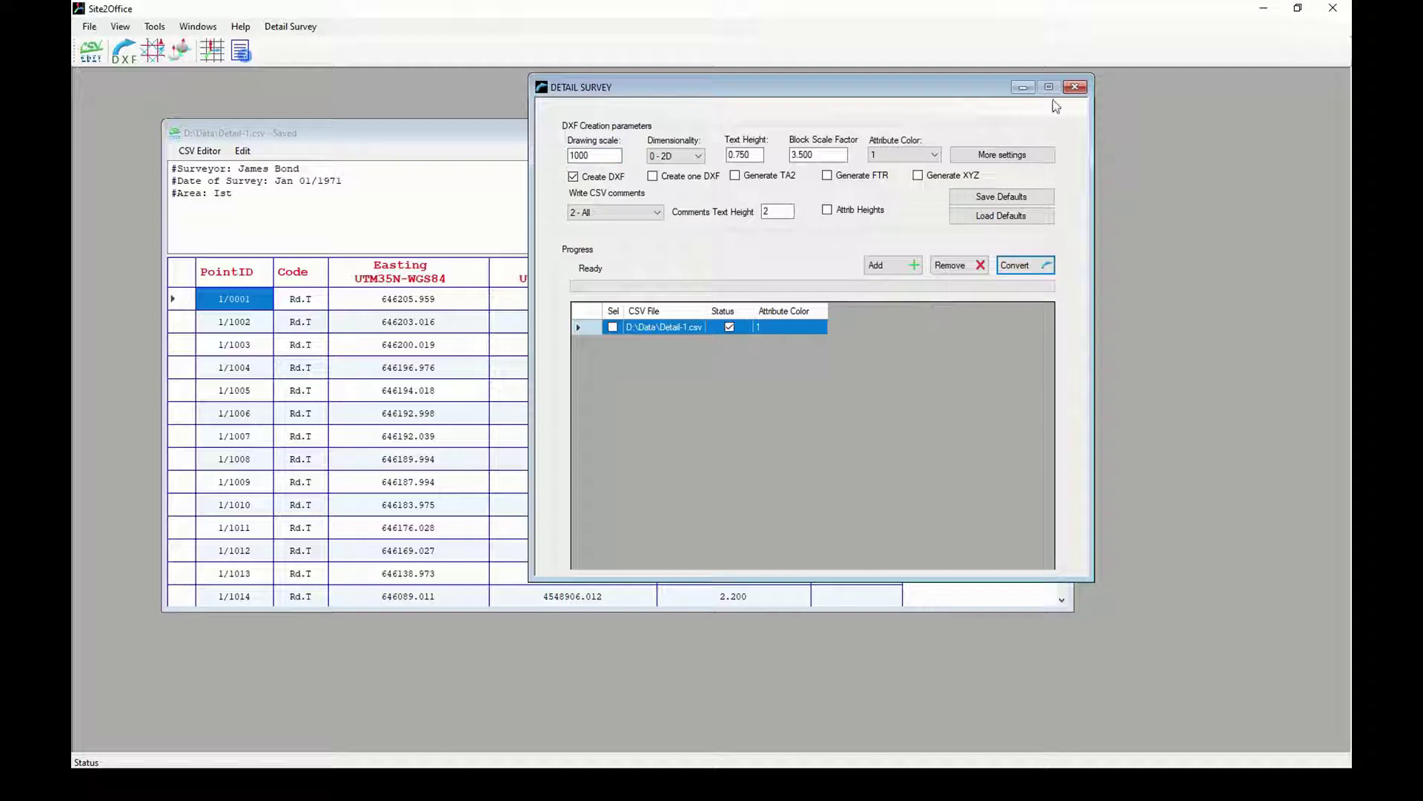
left_click(1074, 88)
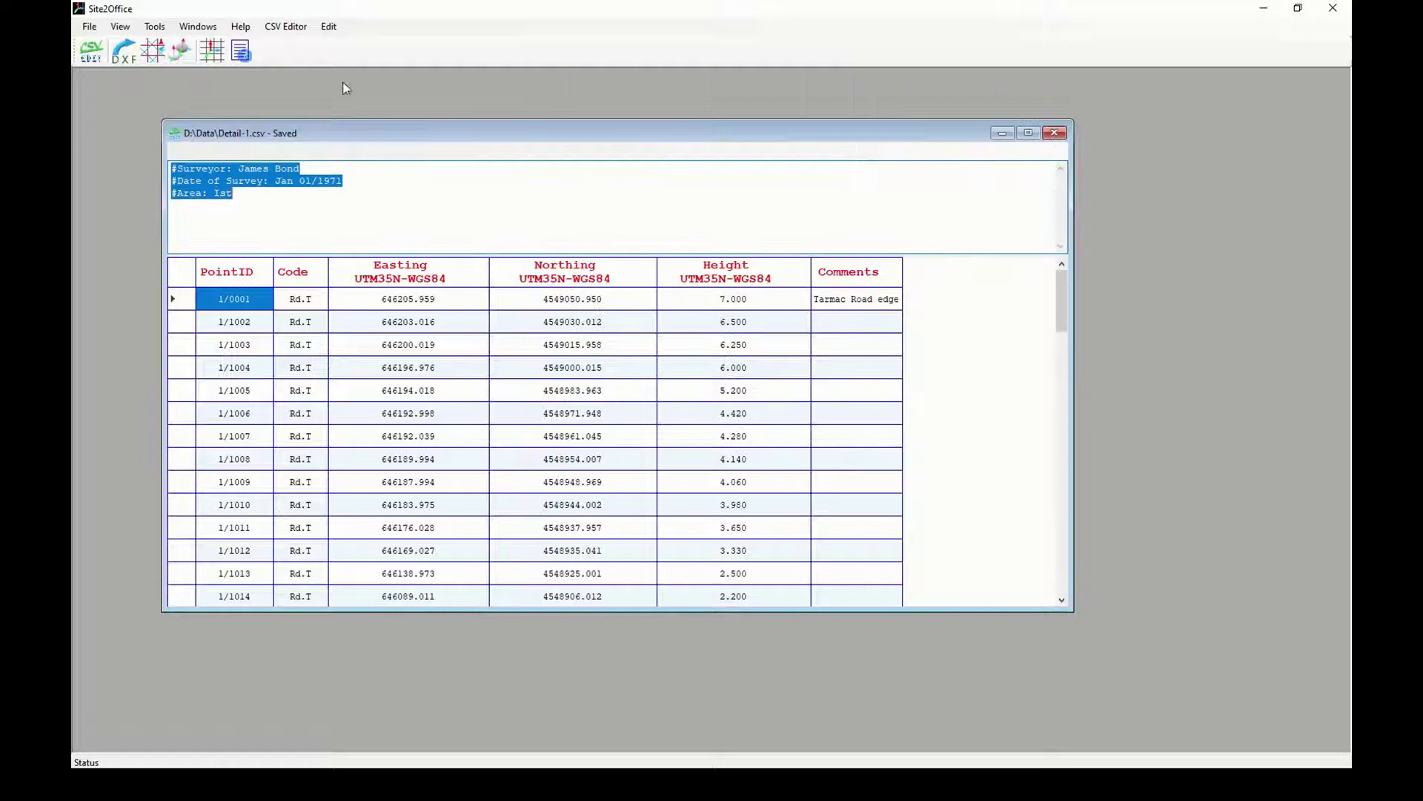
Step: Set up 3D Translation with WGS84-UTM35N source and target datums and Geographic target coordinates
left_click(277, 32)
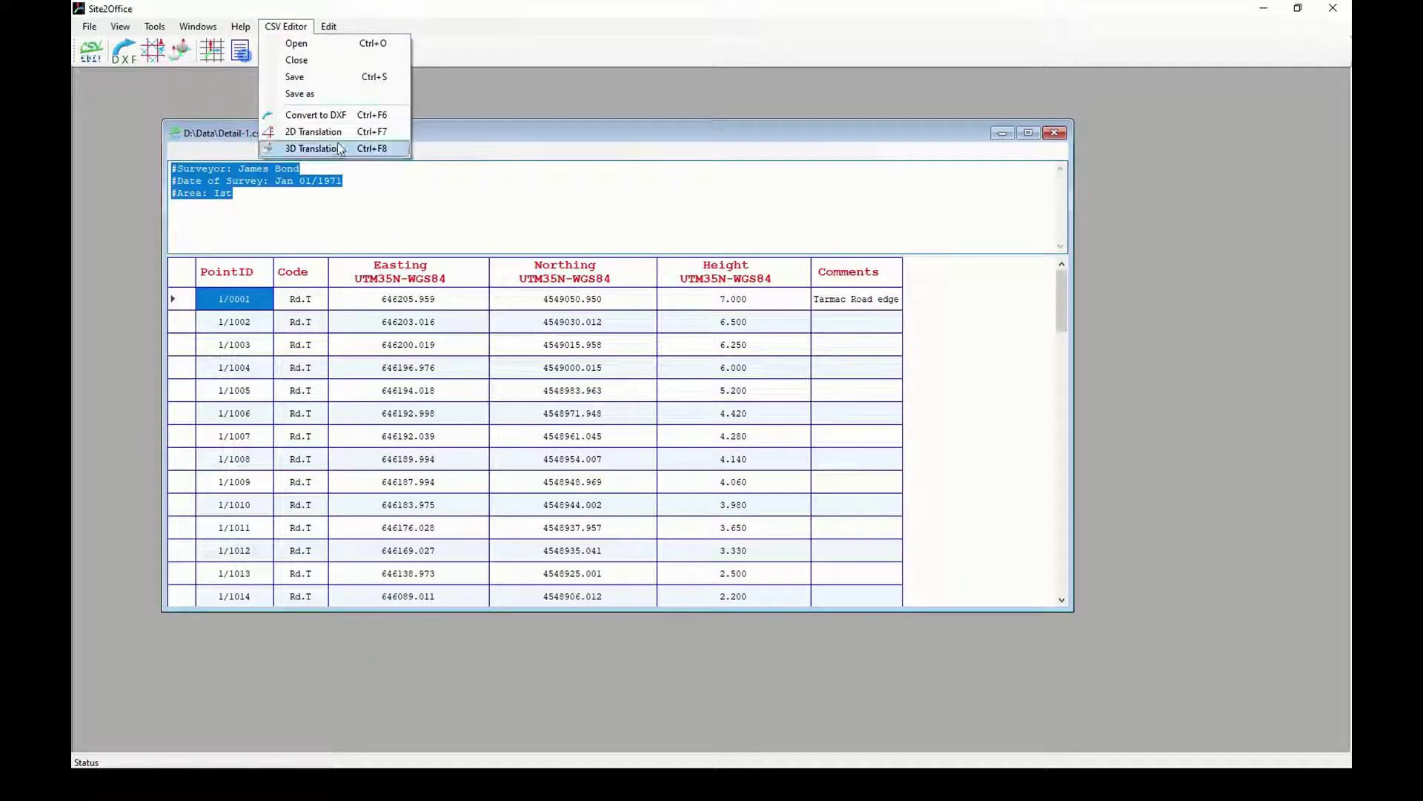
left_click(314, 148)
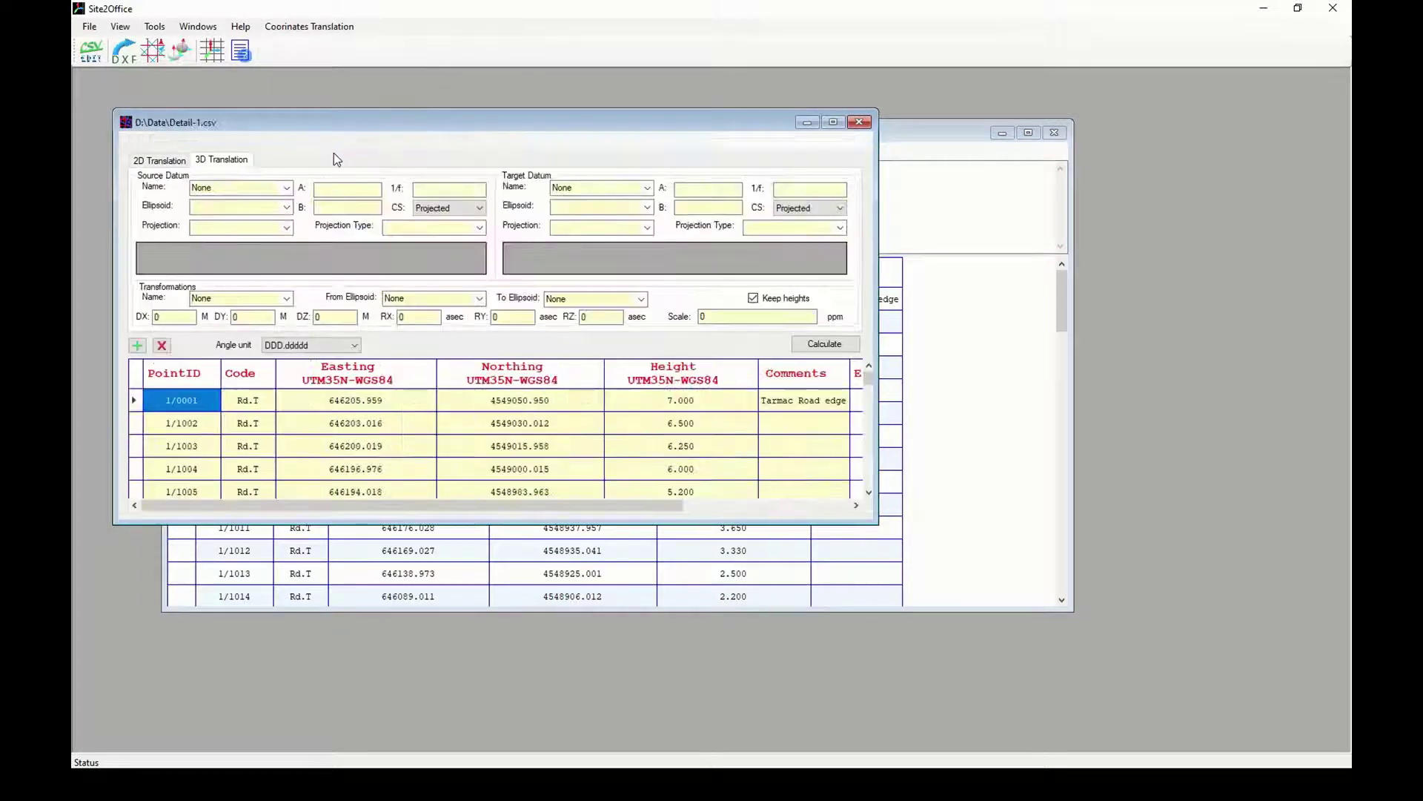
left_click_drag(526, 108, 526, 68)
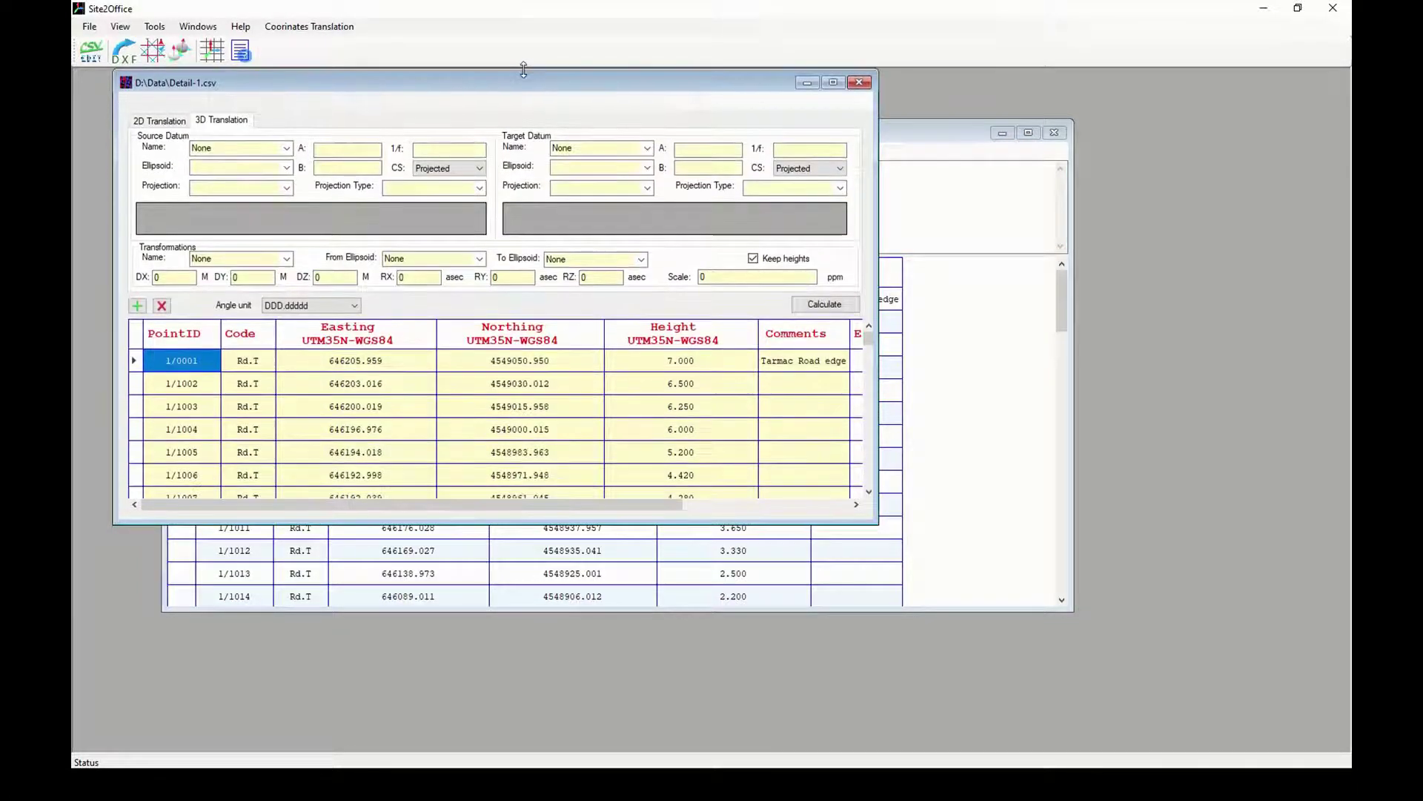
left_click_drag(875, 303, 1098, 303)
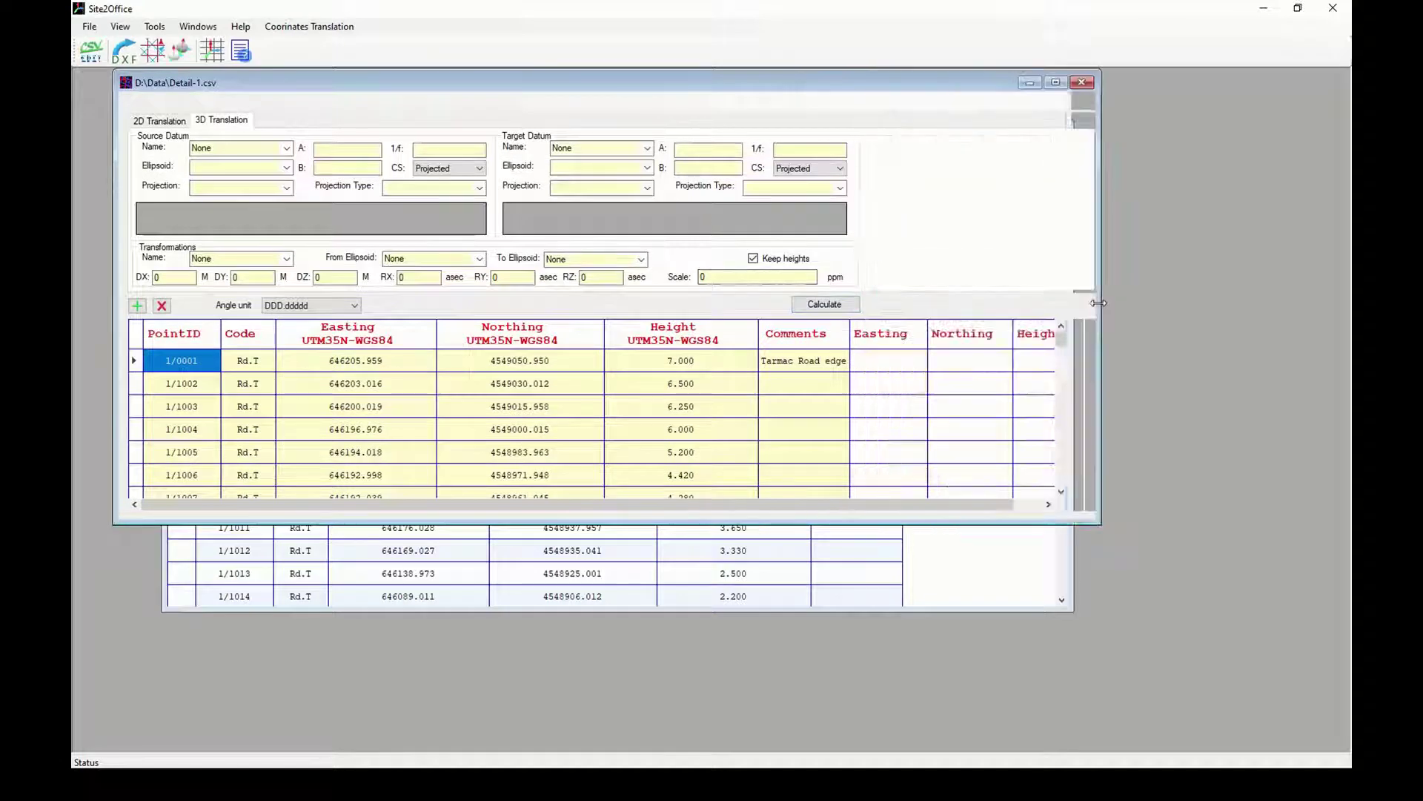
left_click(286, 148)
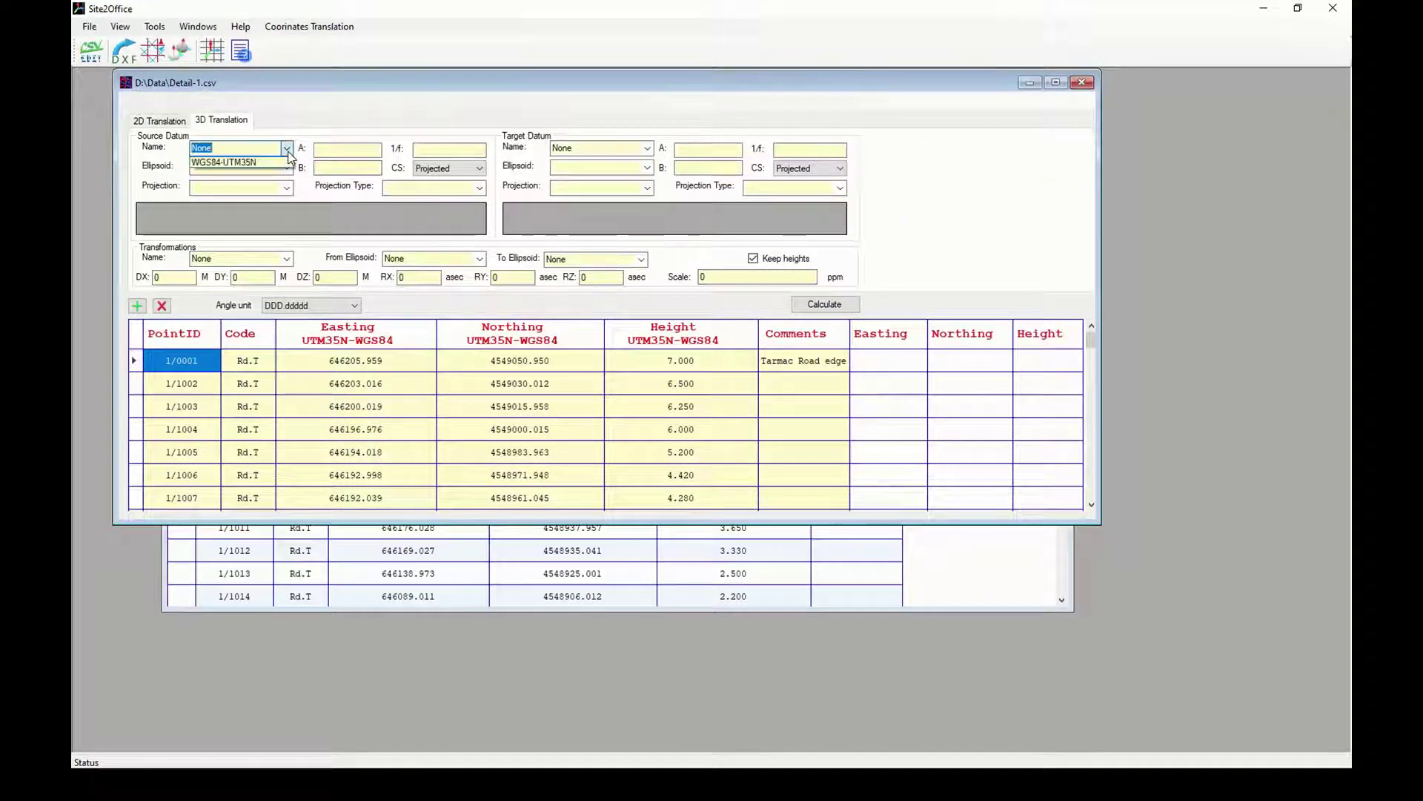
left_click(273, 164)
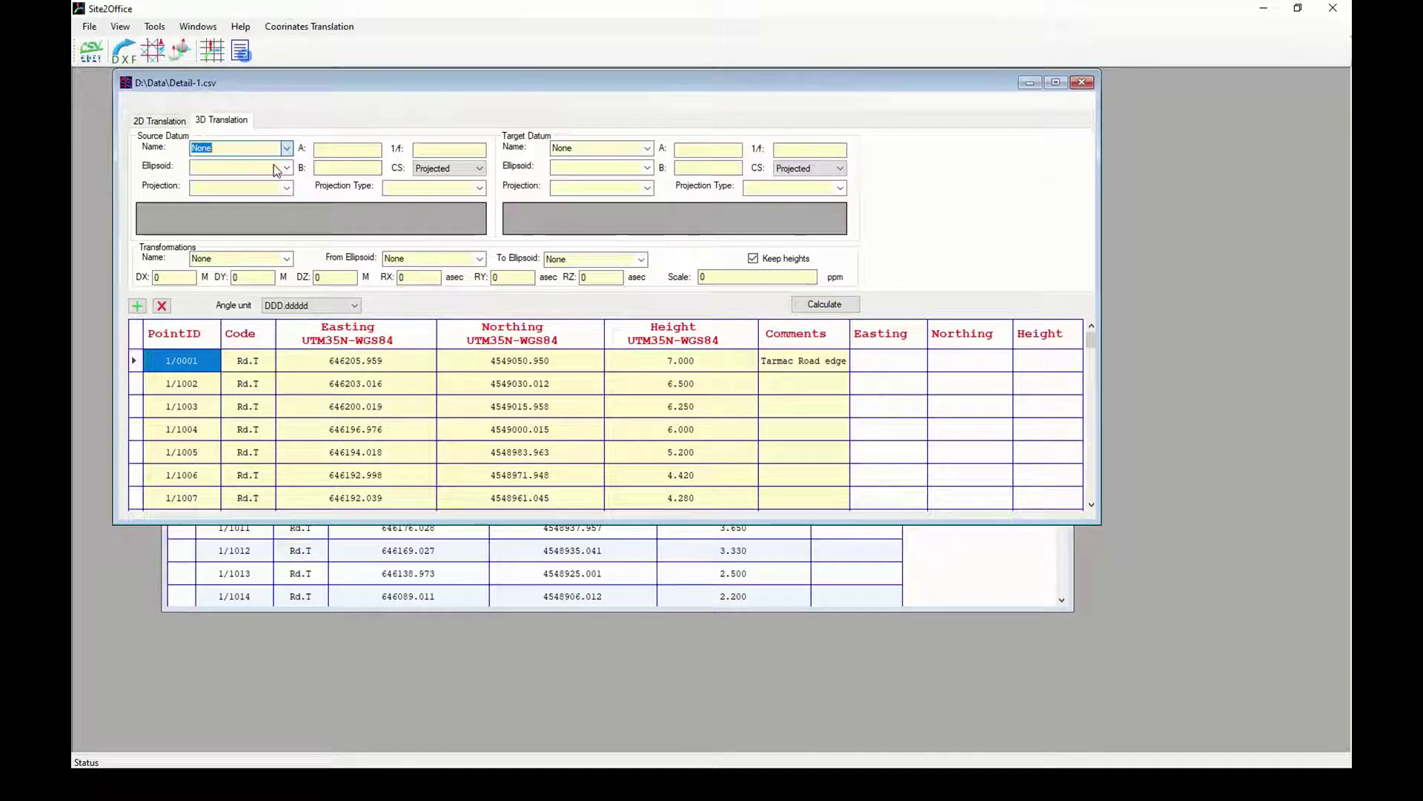
left_click(648, 148)
left_click(644, 167)
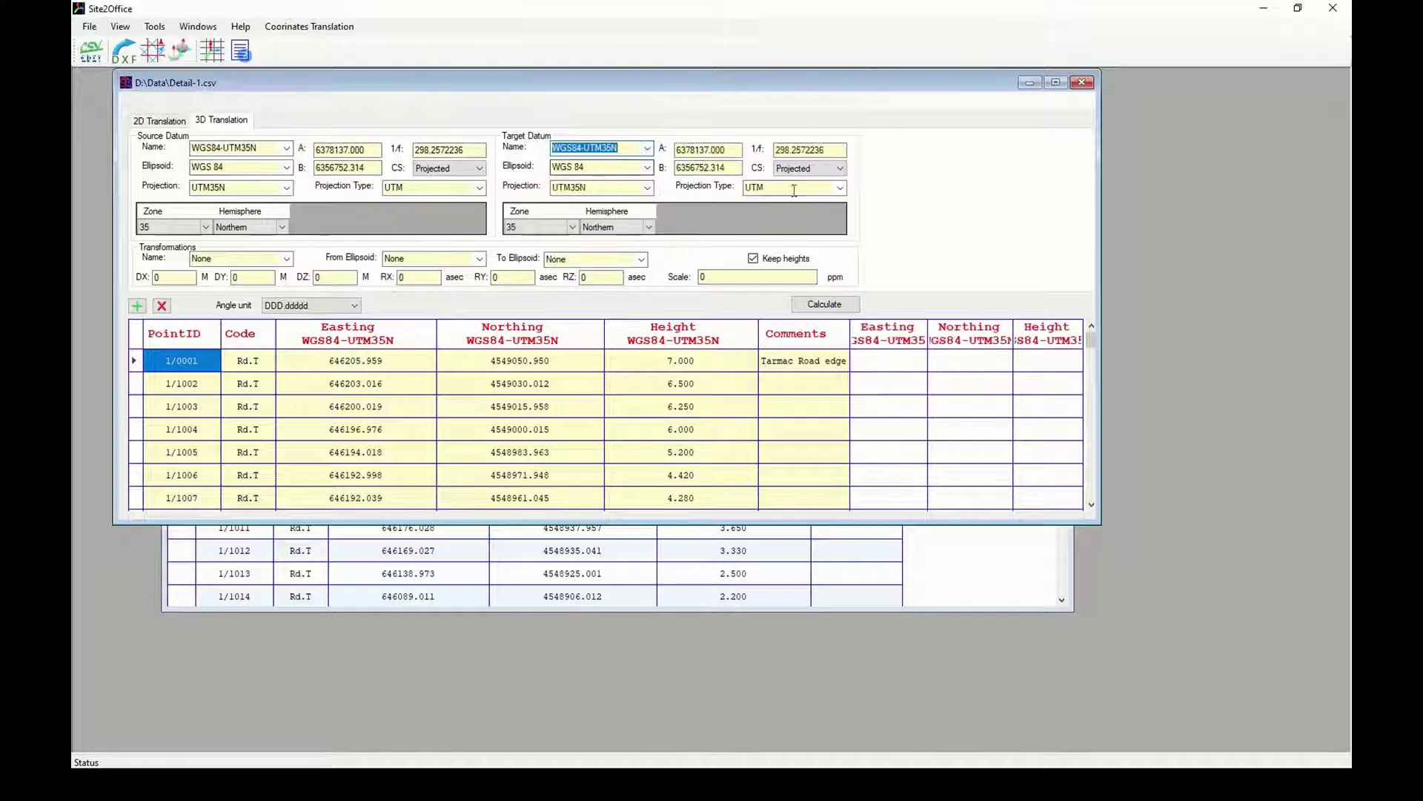
left_click(840, 168)
left_click(836, 192)
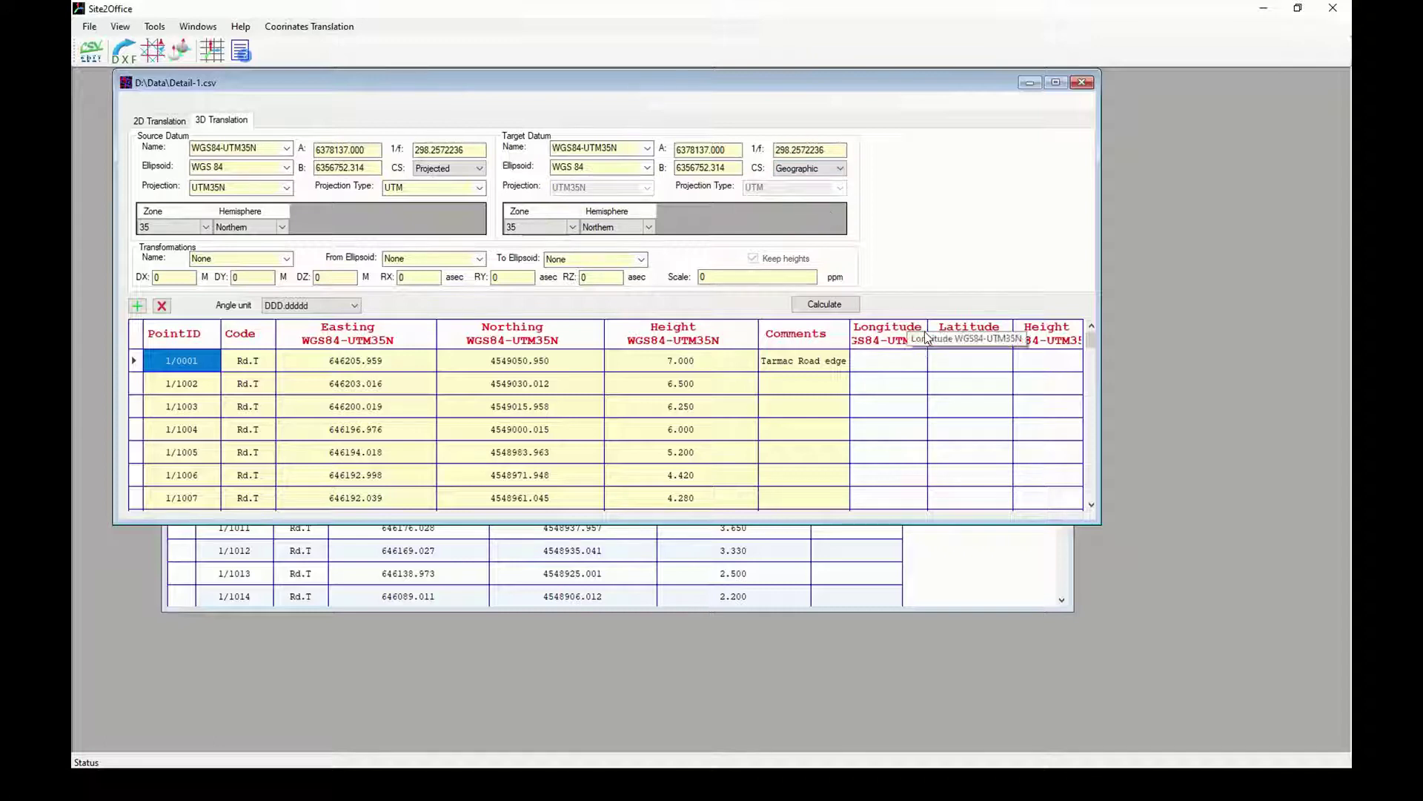
Step: Maximise the translation window, widen the Longitude column and calculate longitude, latitude and height for all points
left_click(1056, 82)
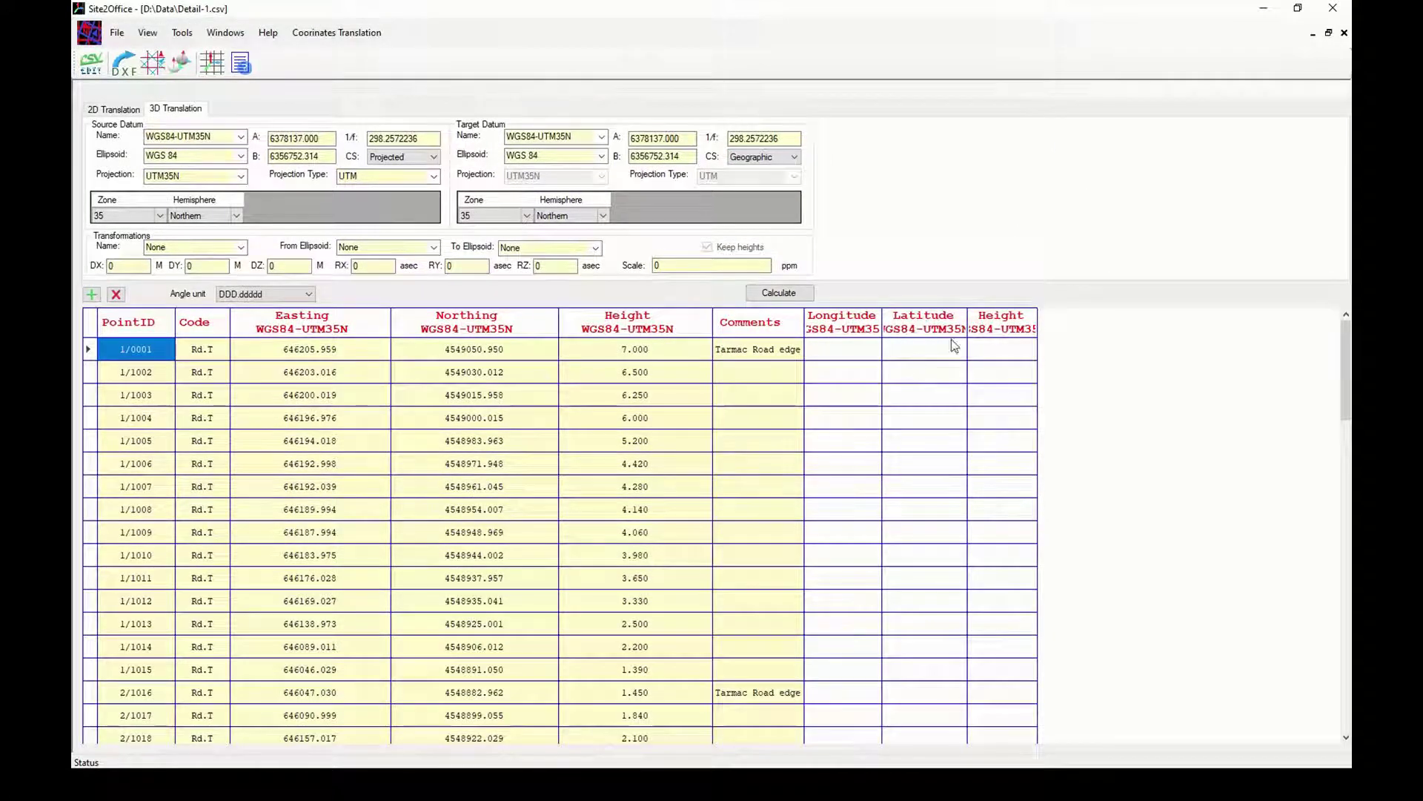
left_click_drag(882, 324, 1140, 322)
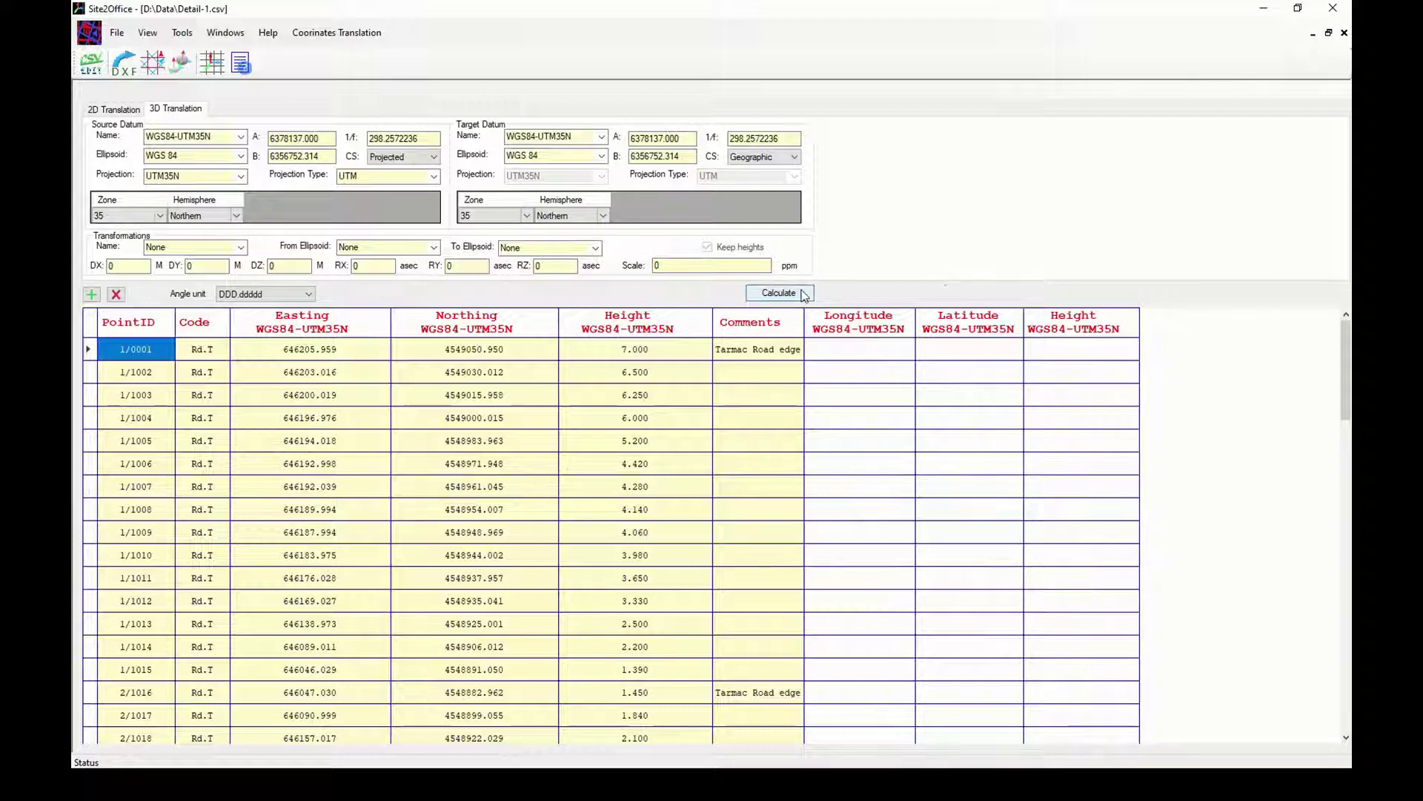
left_click(804, 295)
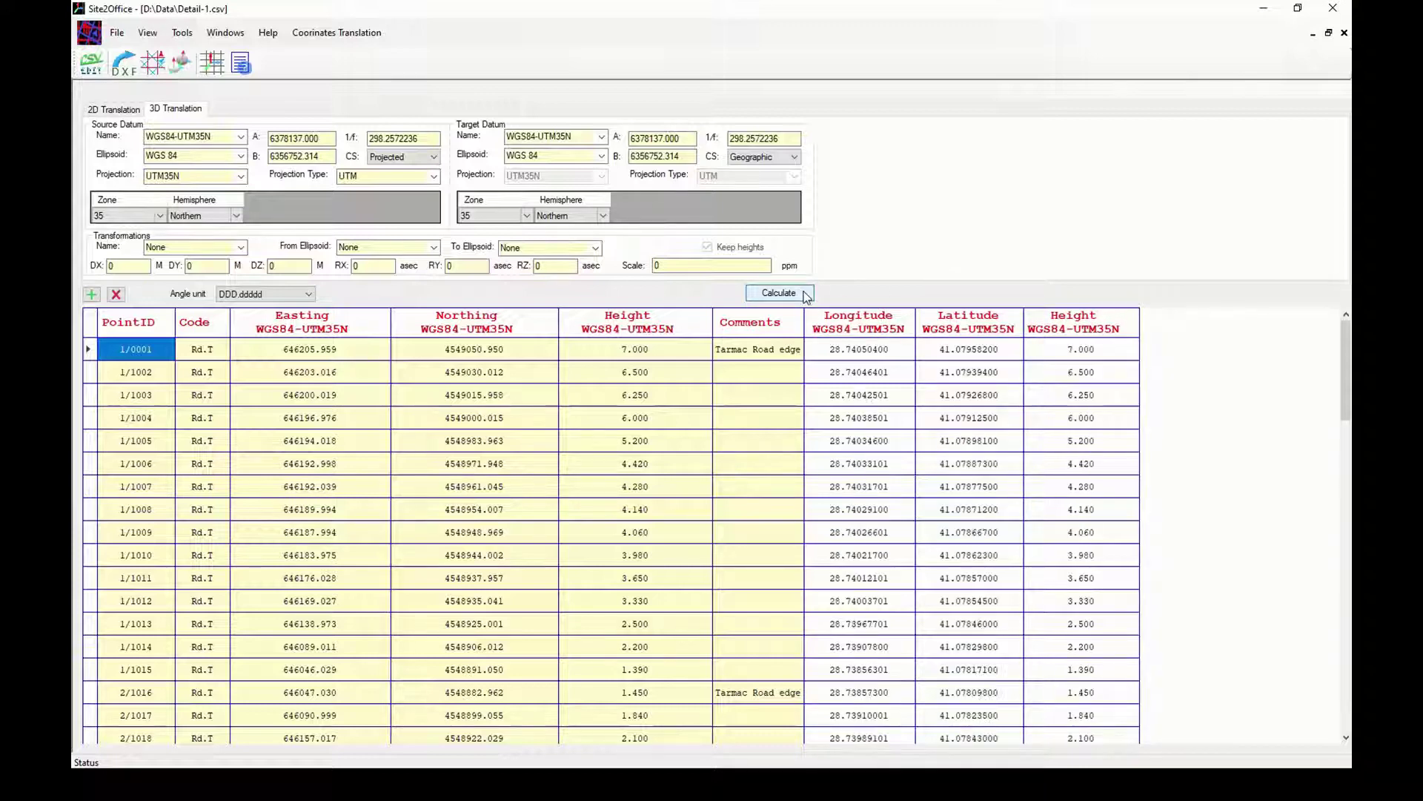
right_click(872, 322)
left_click(890, 264)
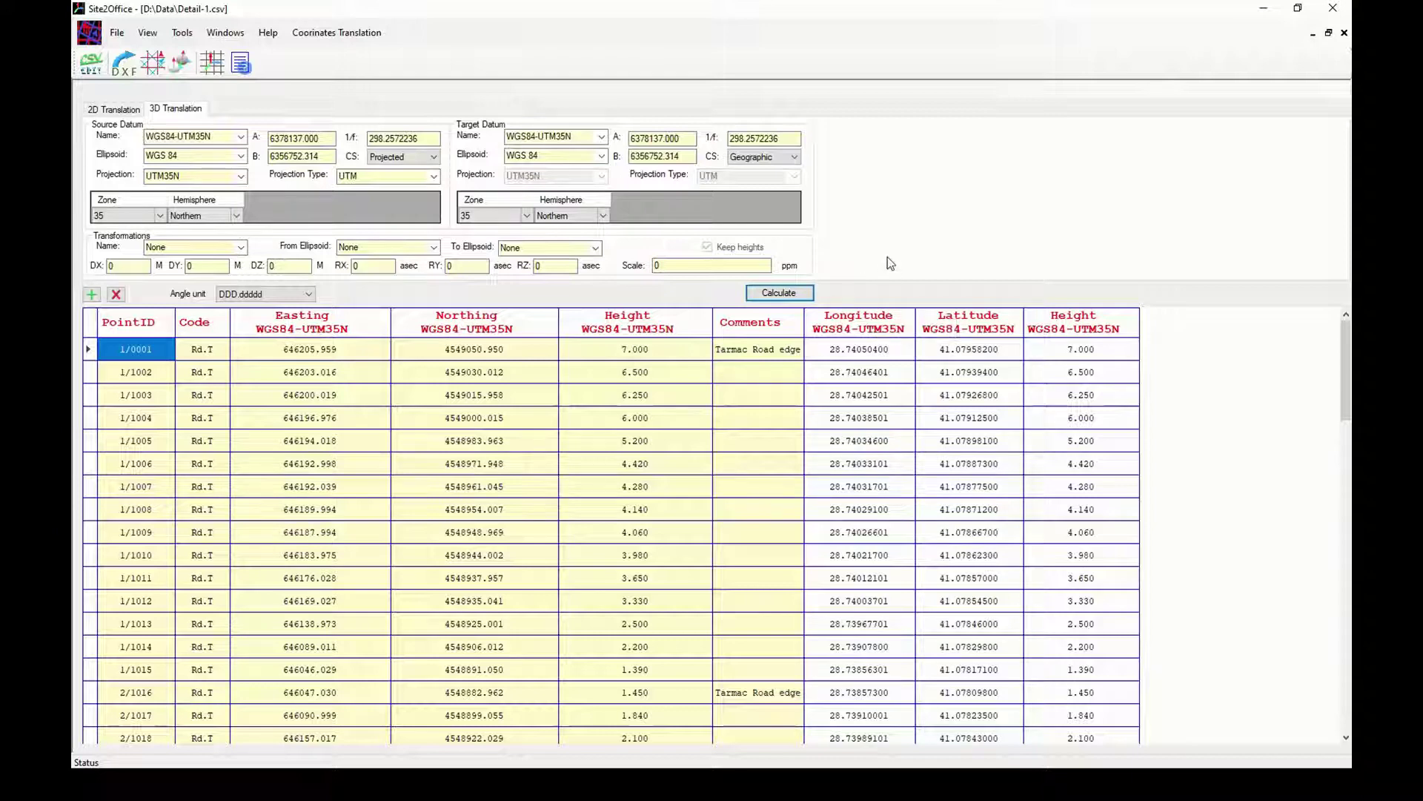
Step: Save the translated points as Detail-1_LonLat.csv
left_click(337, 33)
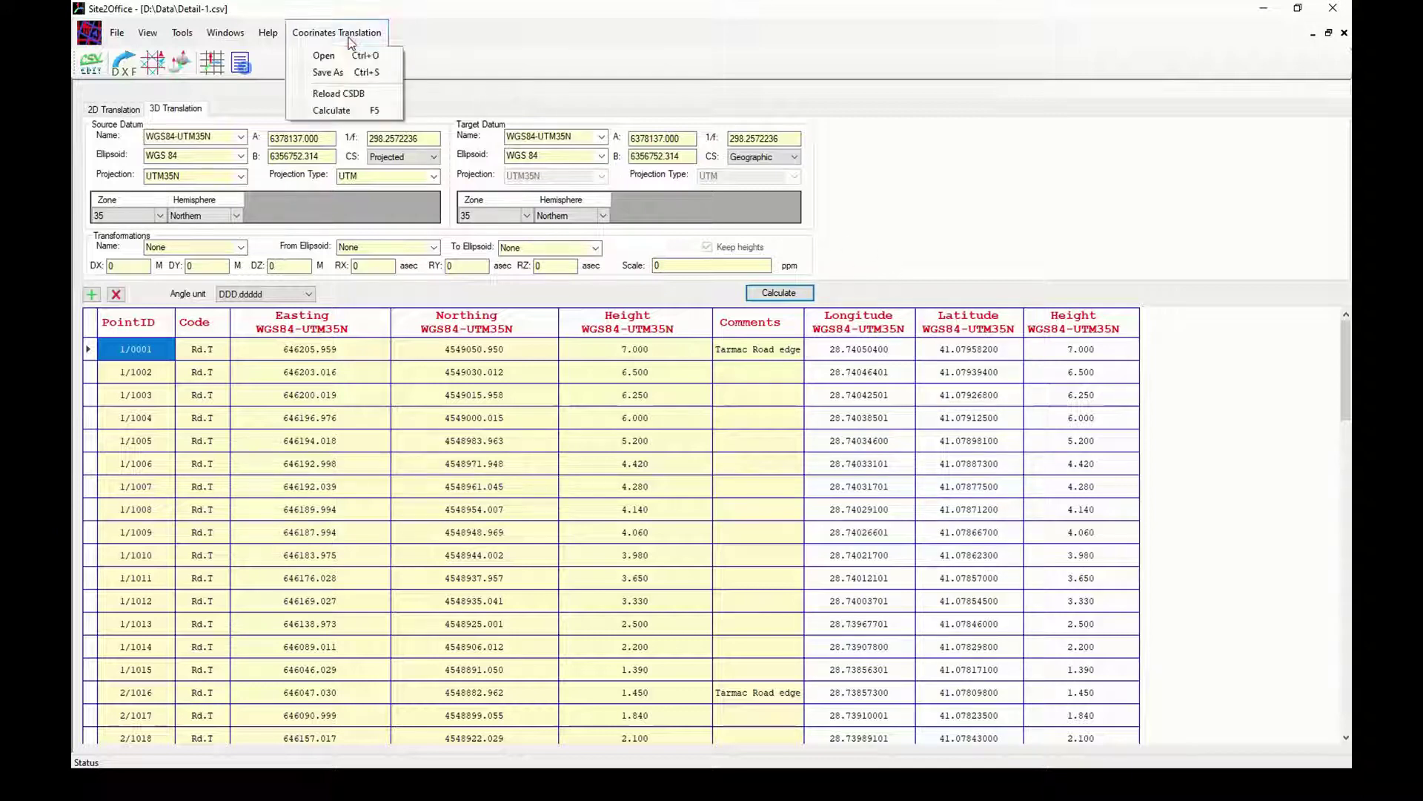
left_click(345, 73)
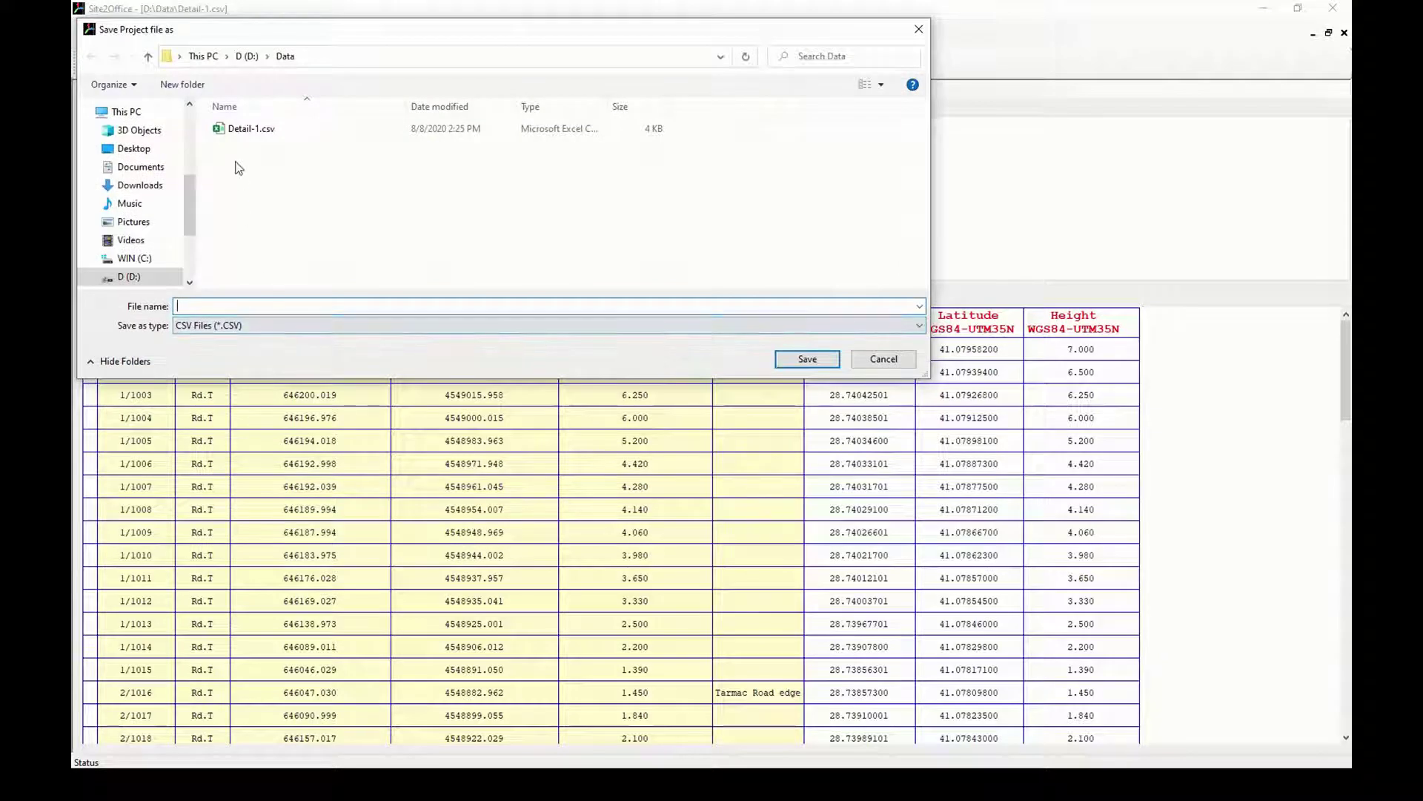
left_click(244, 132)
double_click(209, 305)
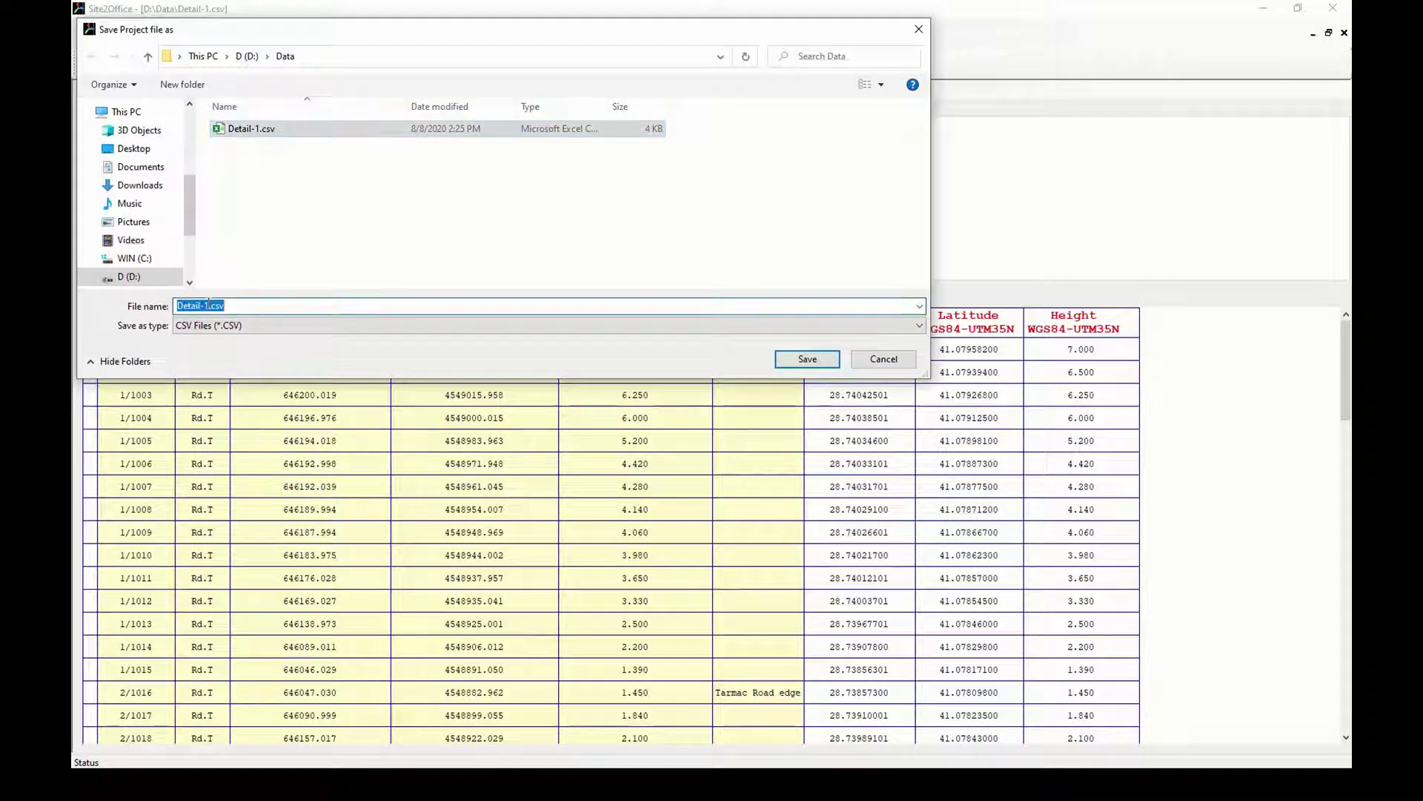
left_click(209, 304)
type("_LonLat")
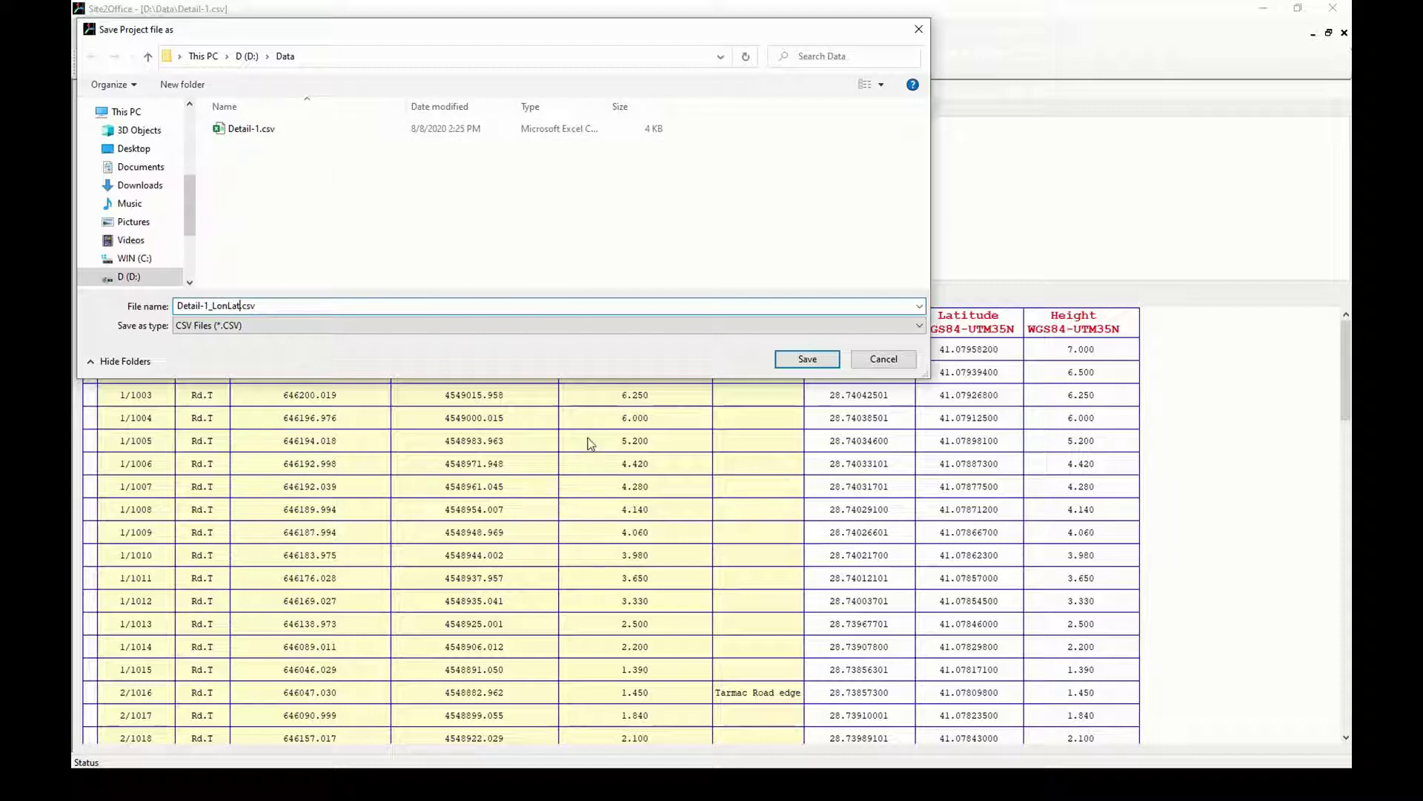
left_click(813, 365)
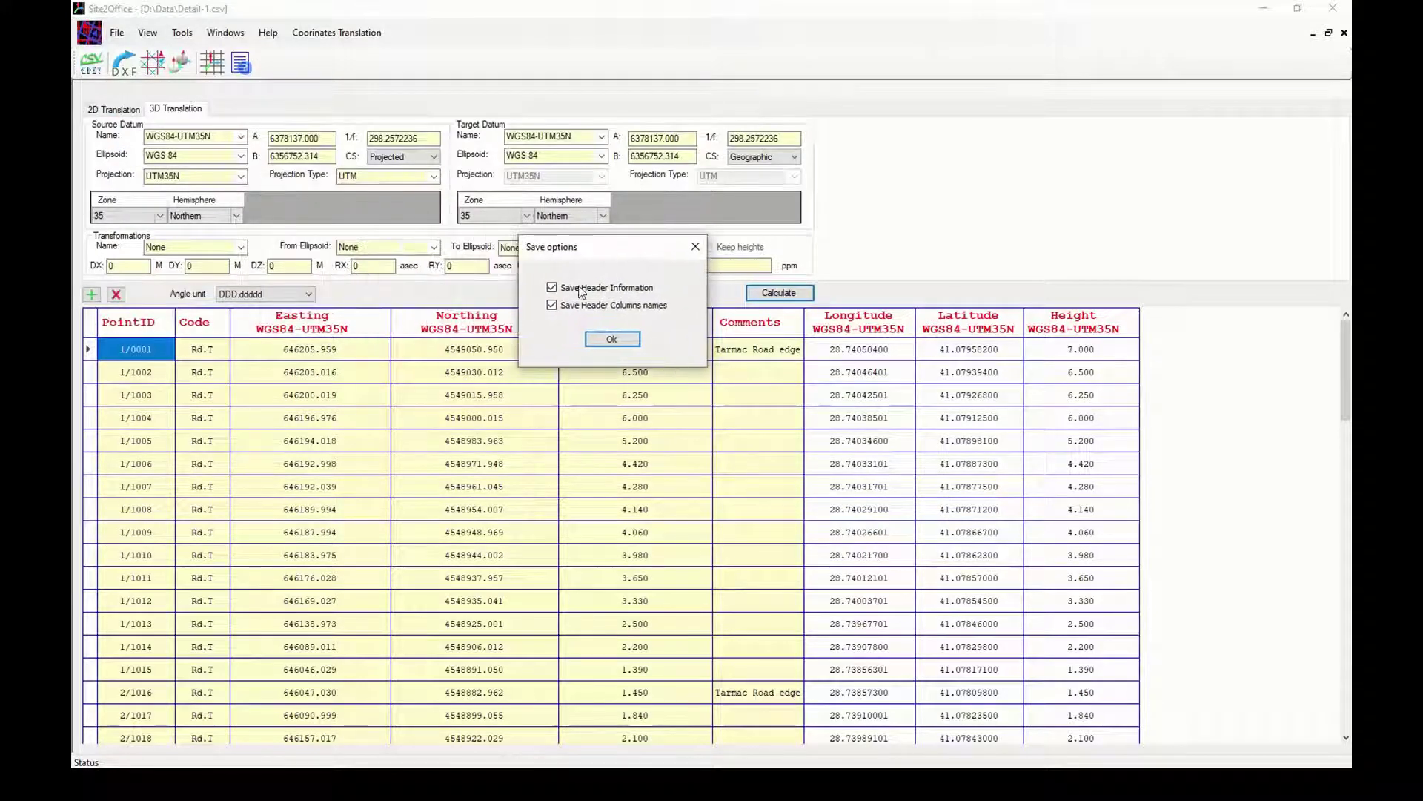
left_click(614, 341)
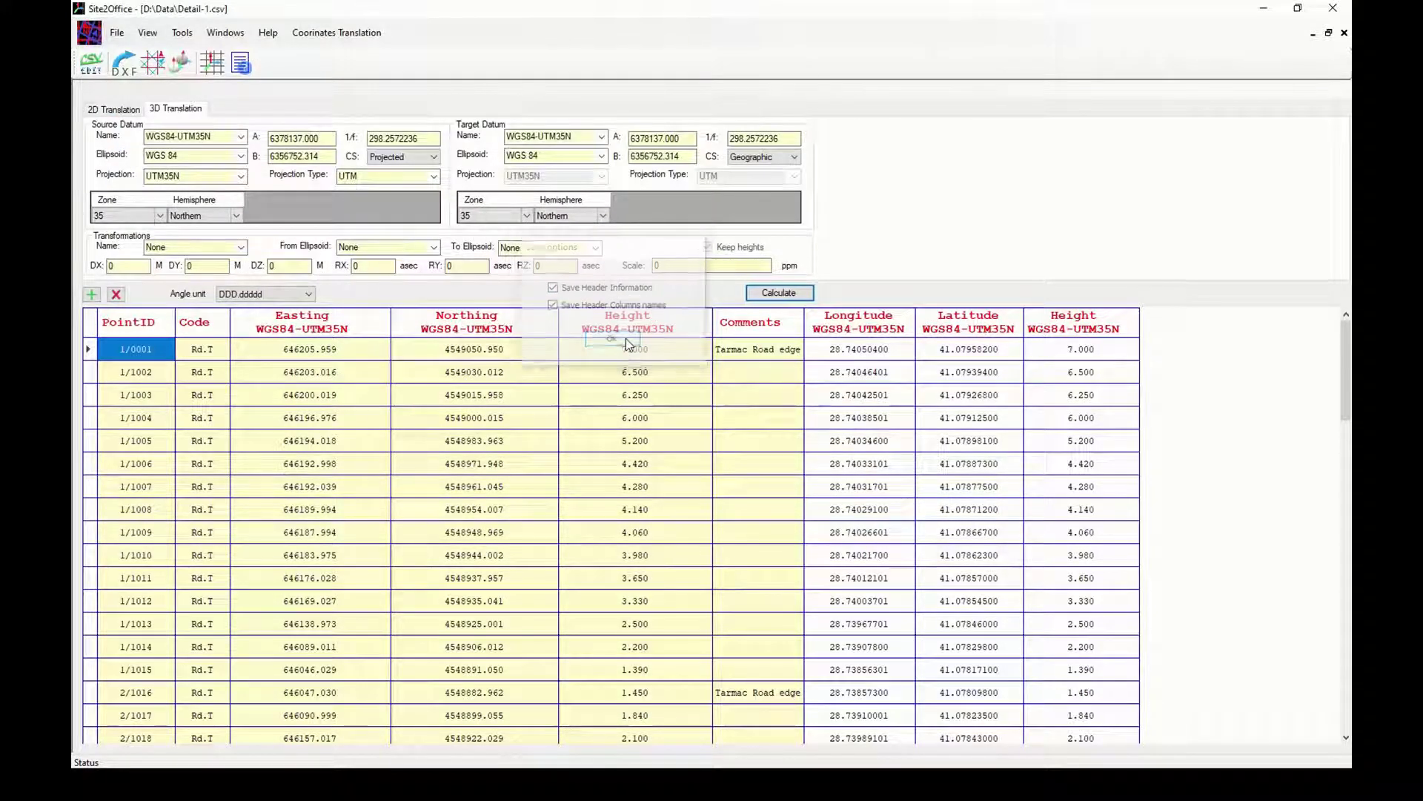
Step: Save a copy as 'Detail-1_LonLat for GE.csv' without header information but with column names
left_click(317, 34)
left_click(328, 72)
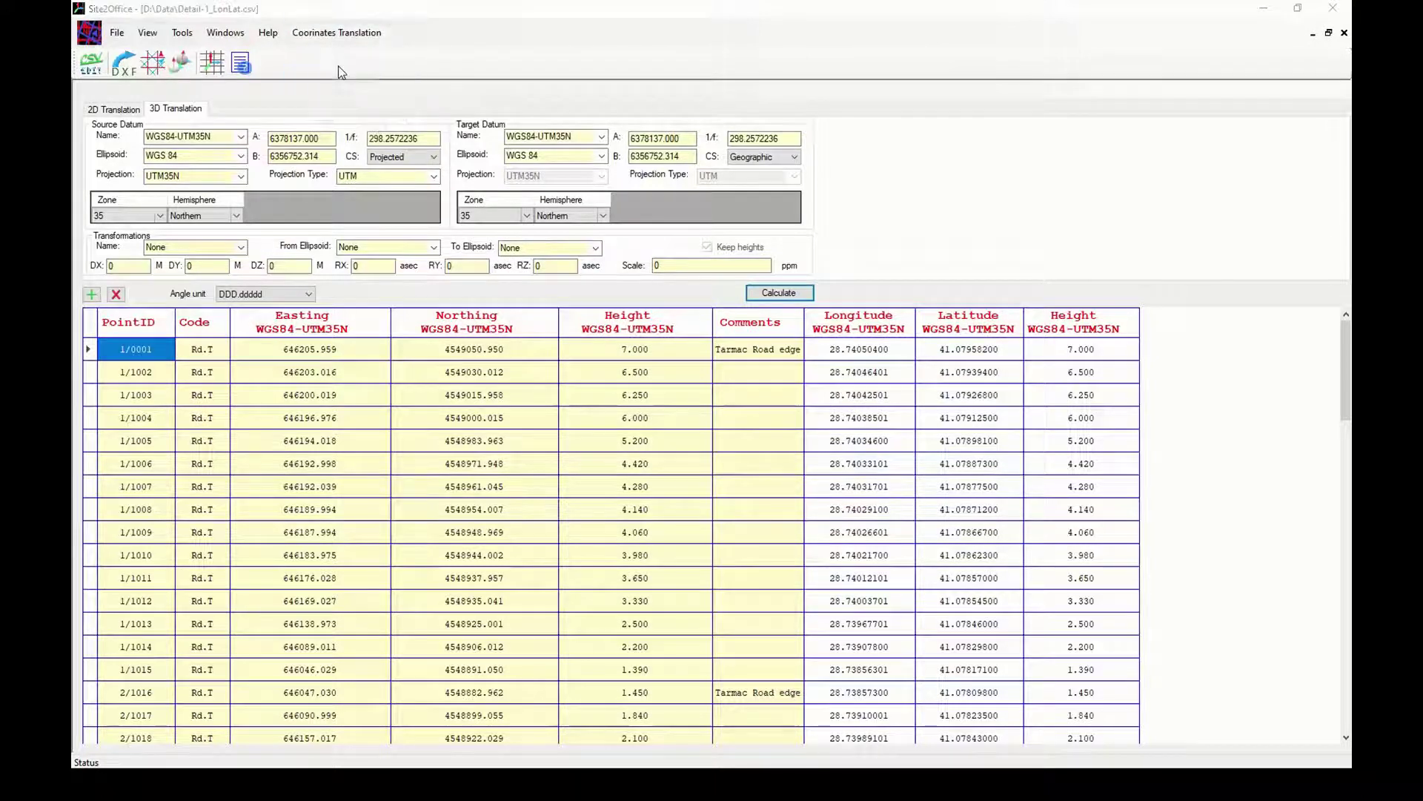
left_click(270, 147)
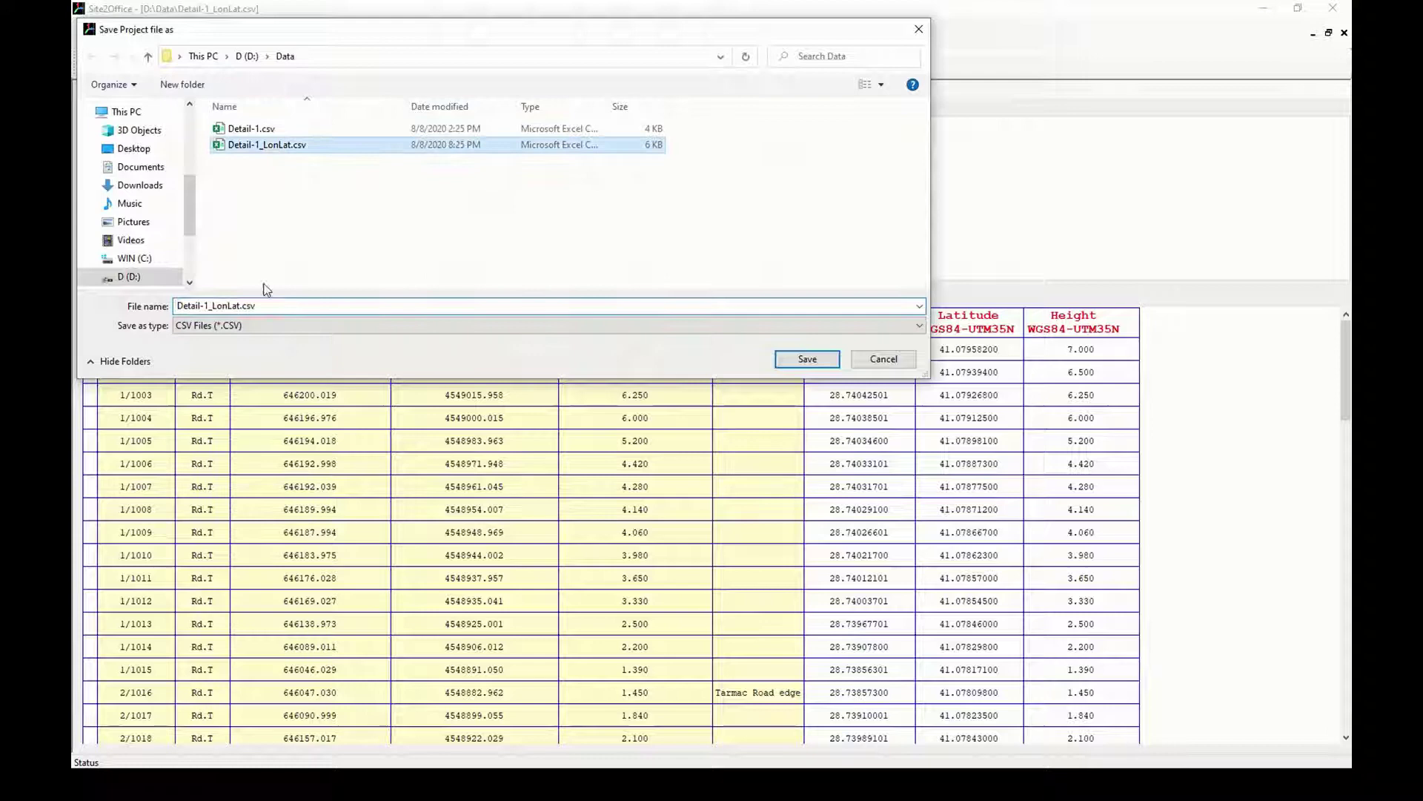
left_click(241, 306)
left_click(240, 307)
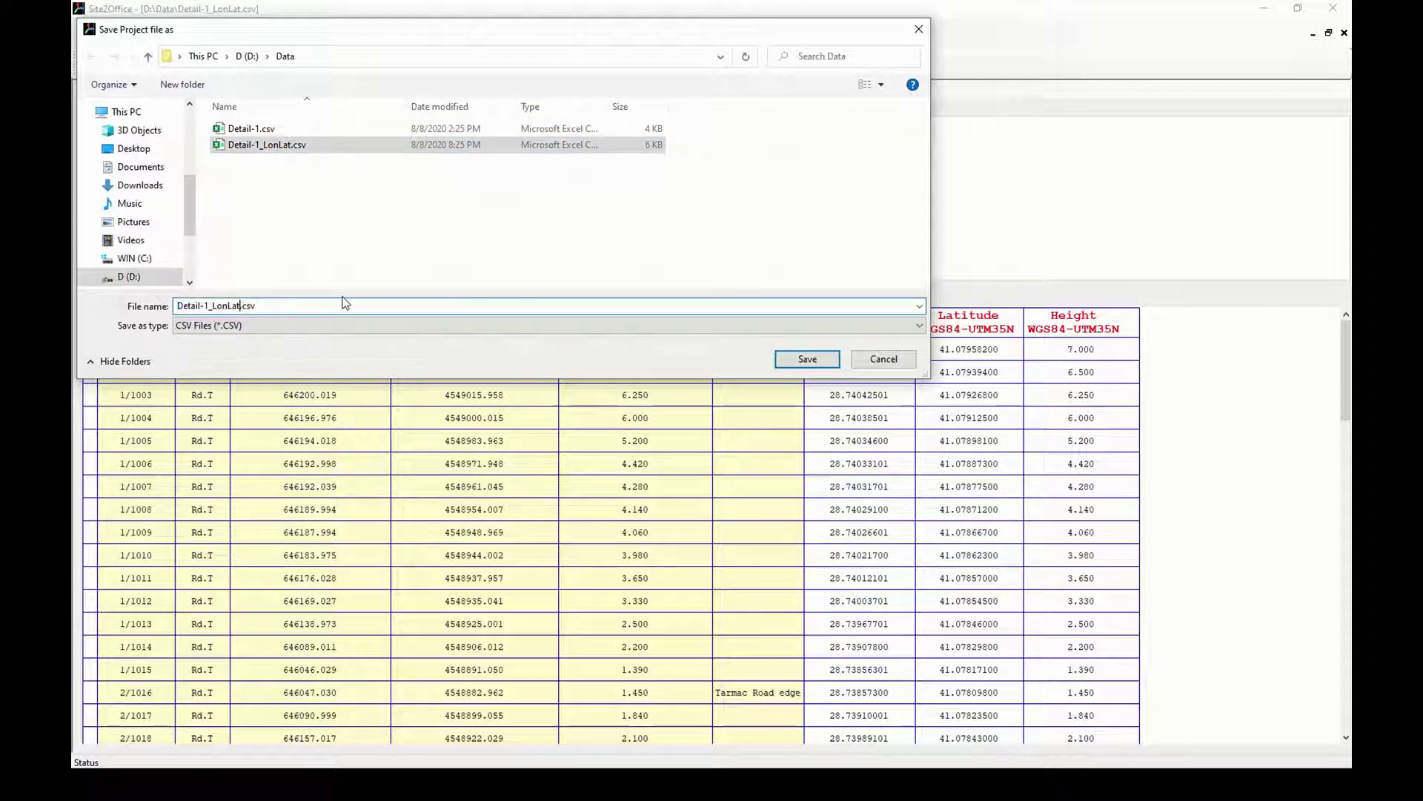
type("1")
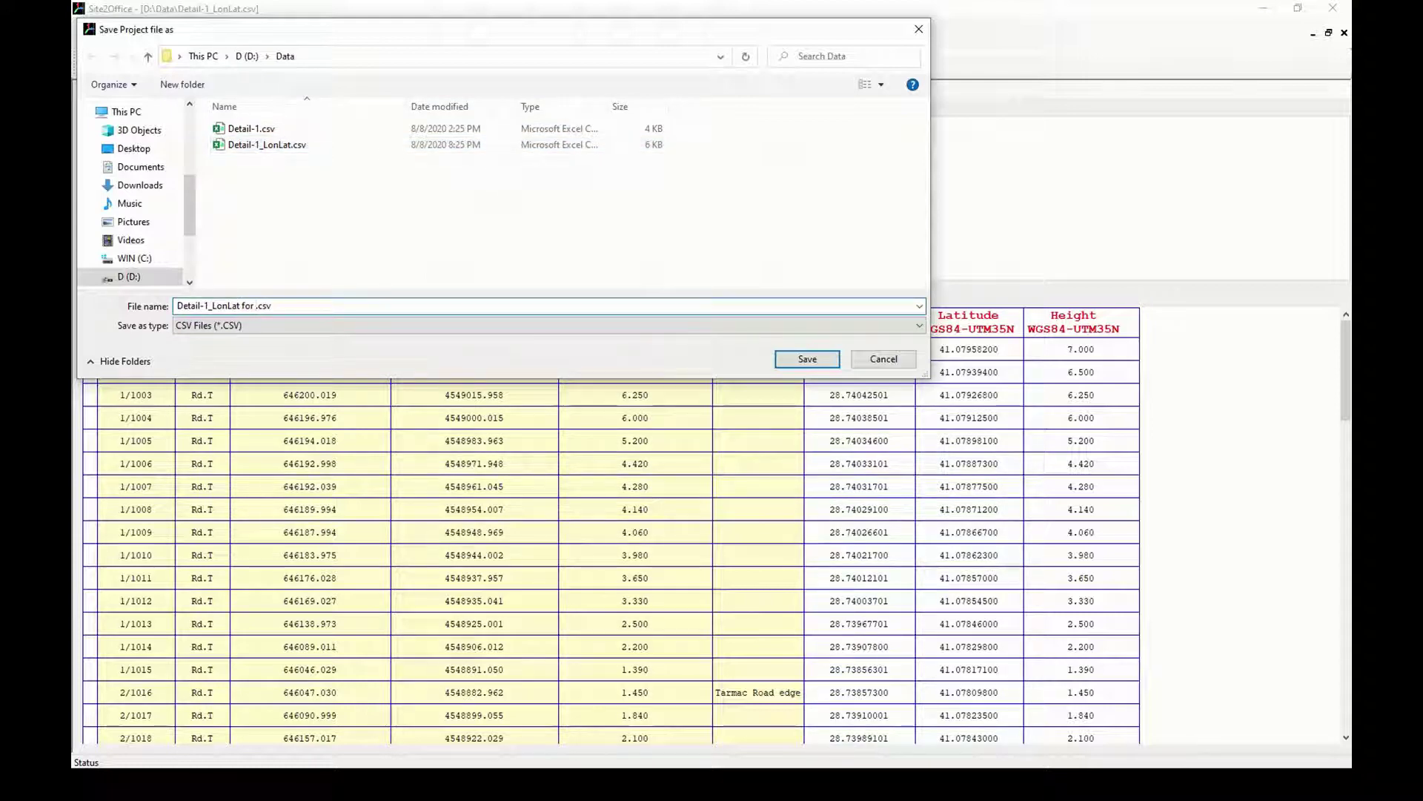
type("GEW")
key("BackSpace")
left_click(807, 358)
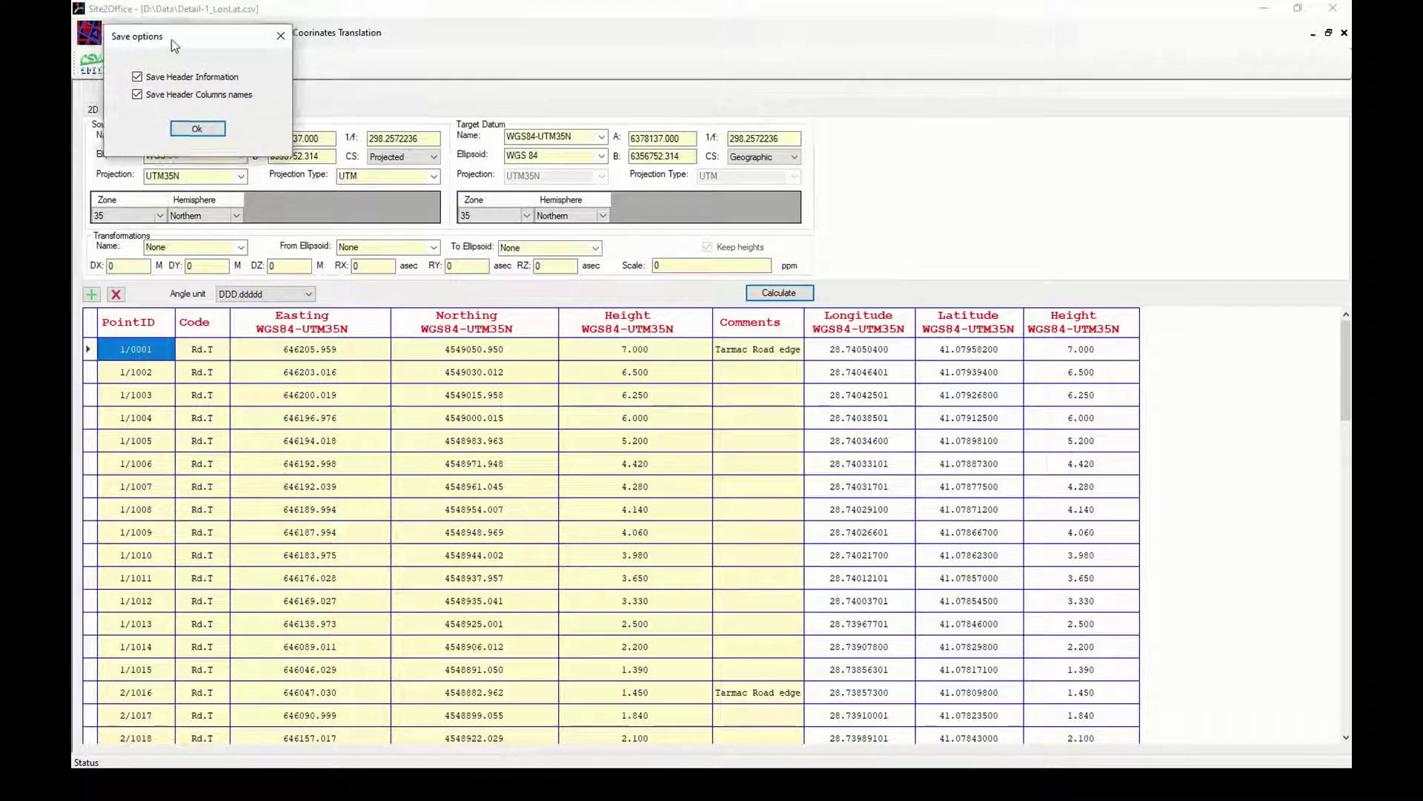
left_click_drag(789, 364, 644, 321)
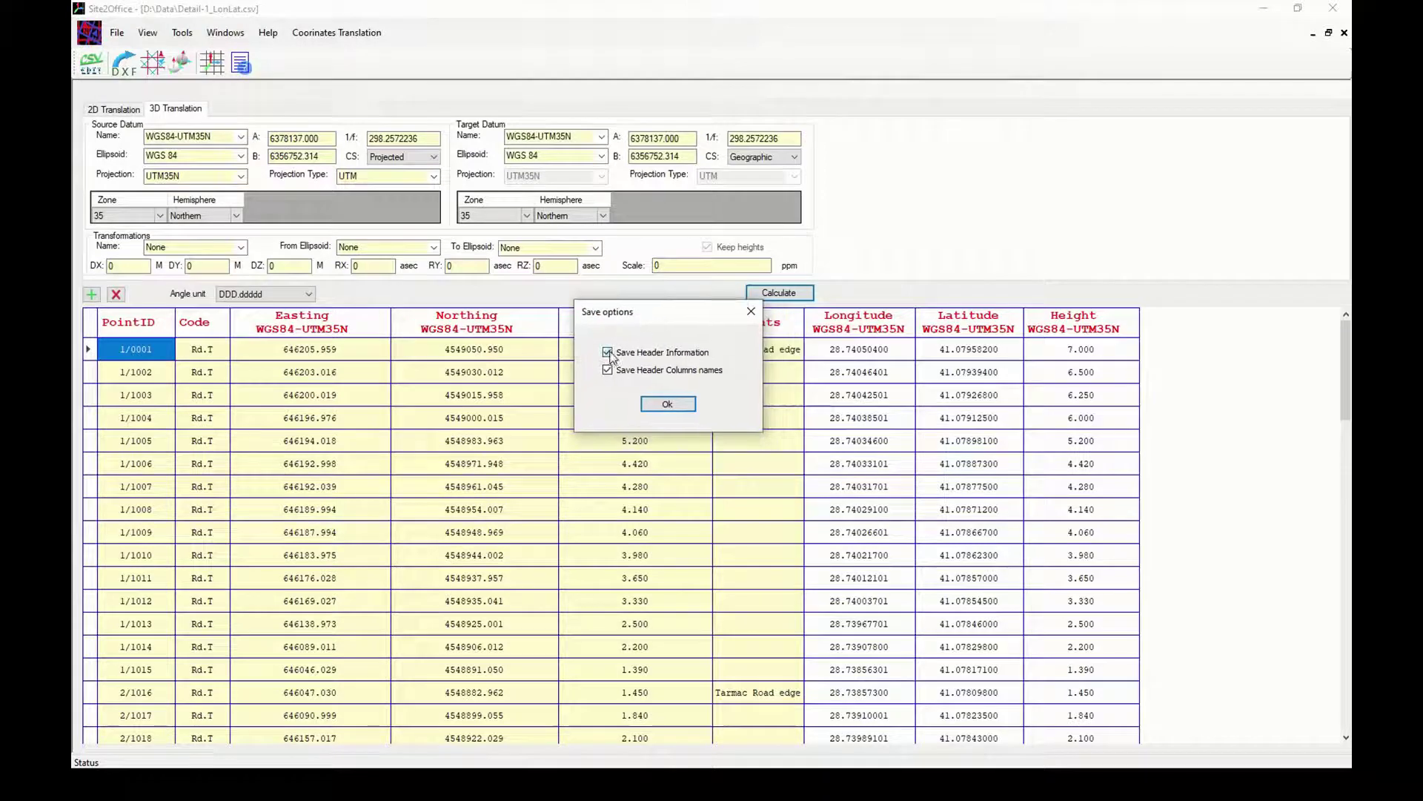
left_click(609, 353)
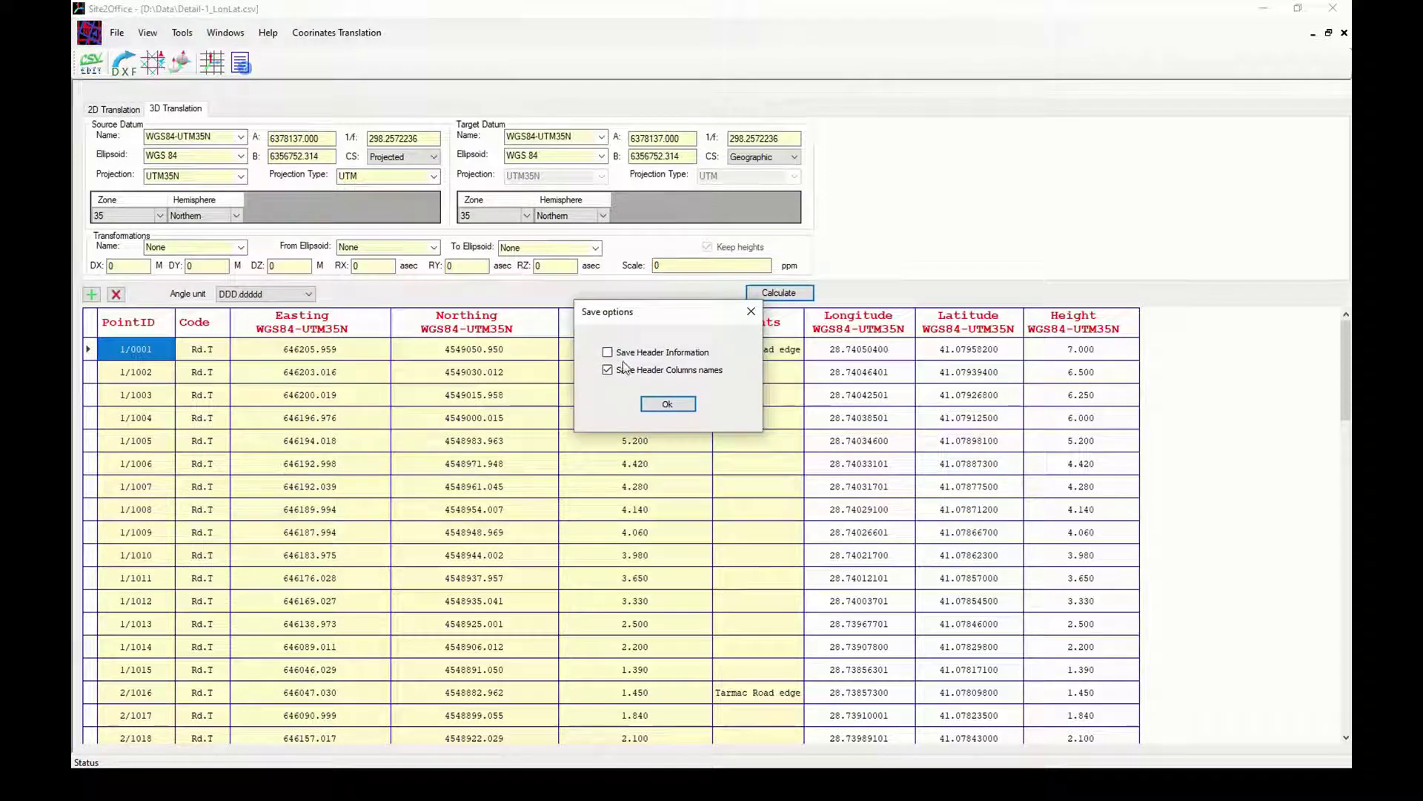
left_click(667, 405)
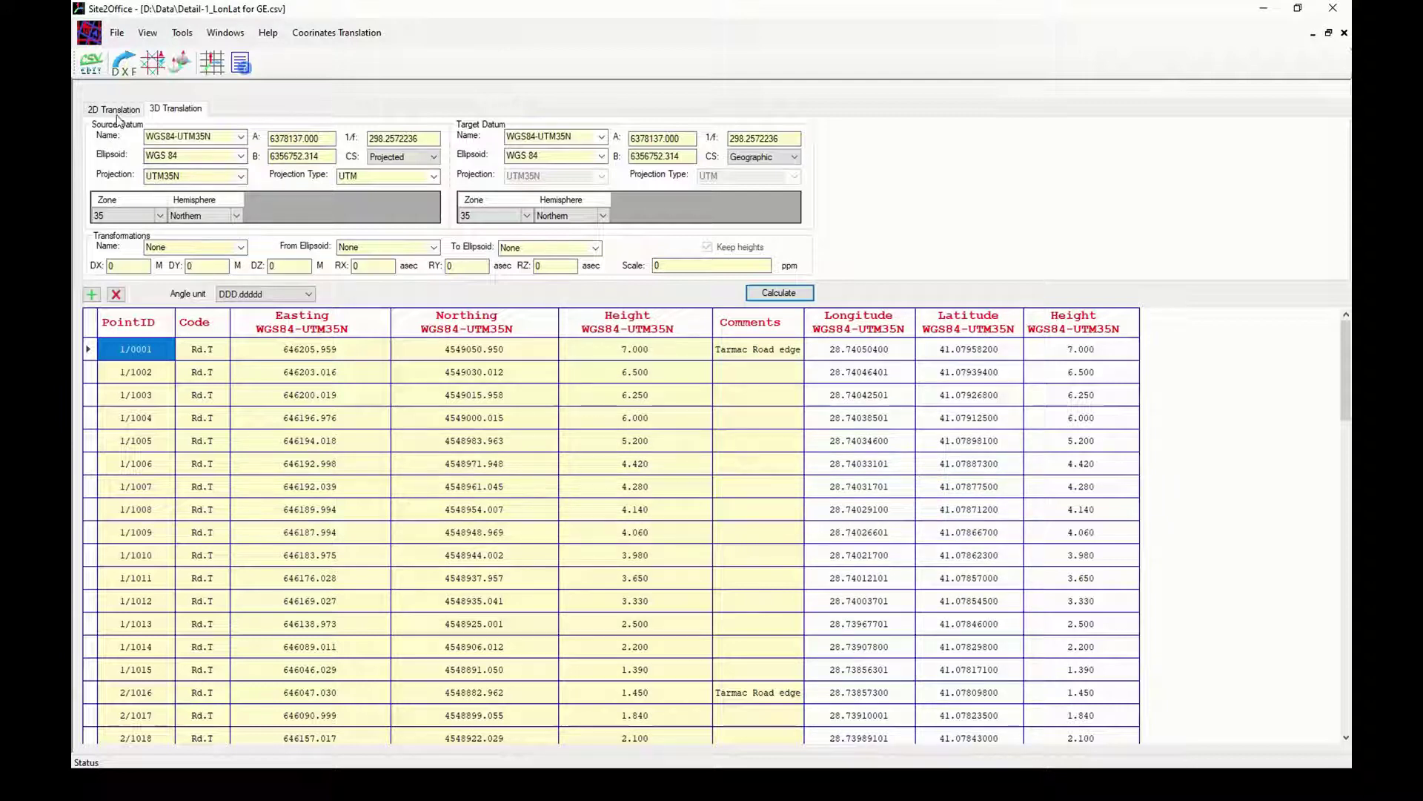
Step: Set the 2D Translation grids to convert from UTM to PLANT
left_click(115, 109)
left_click(195, 143)
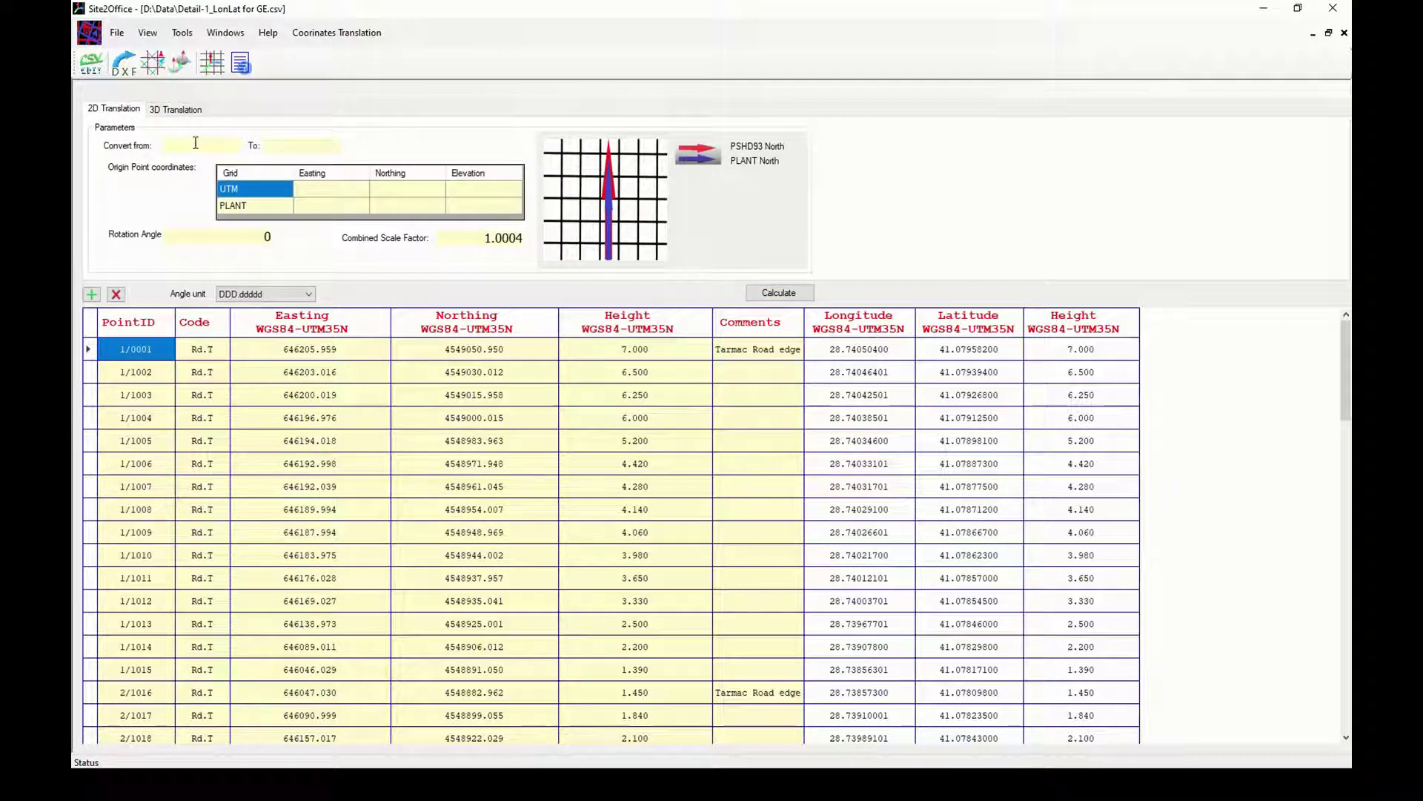
type("UTM")
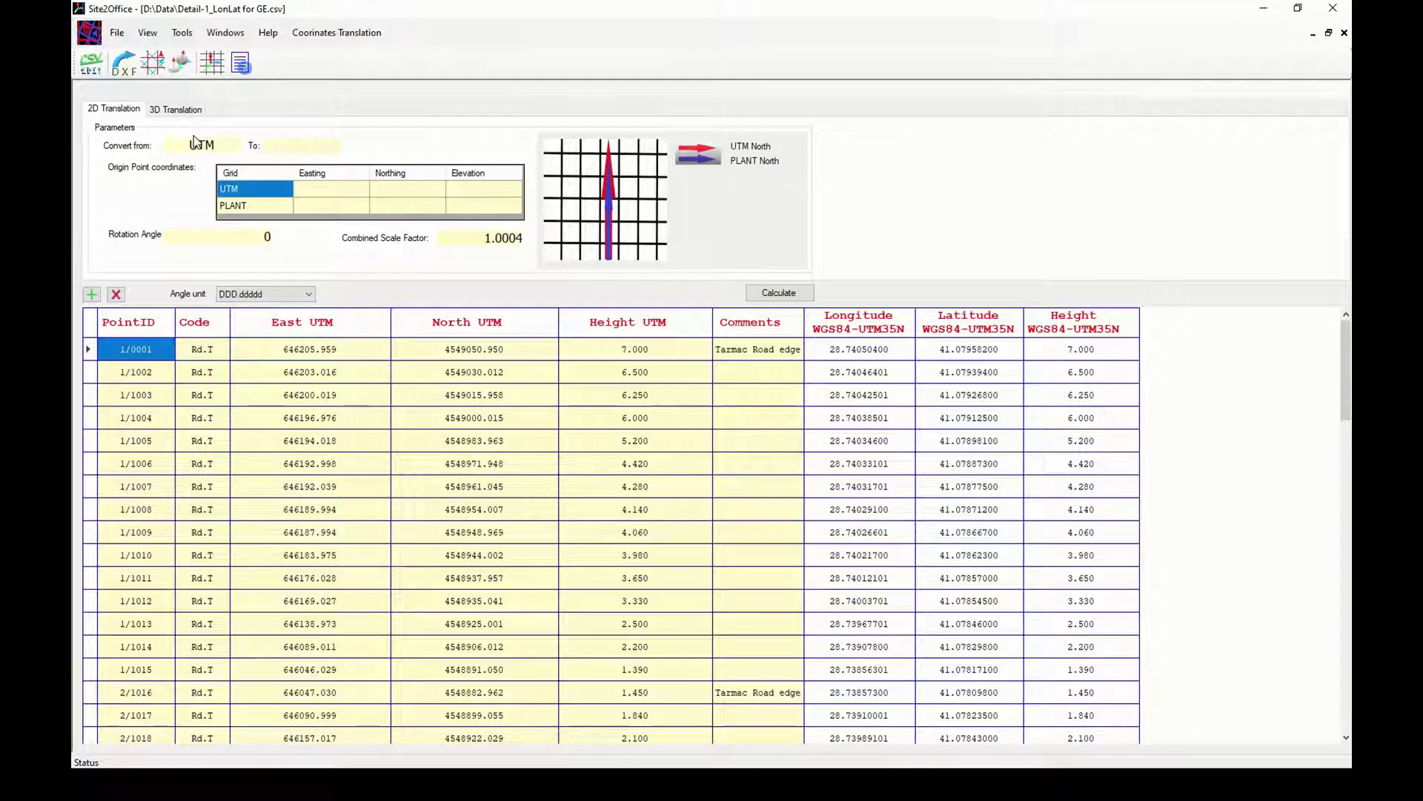
key("Tab")
type("PL")
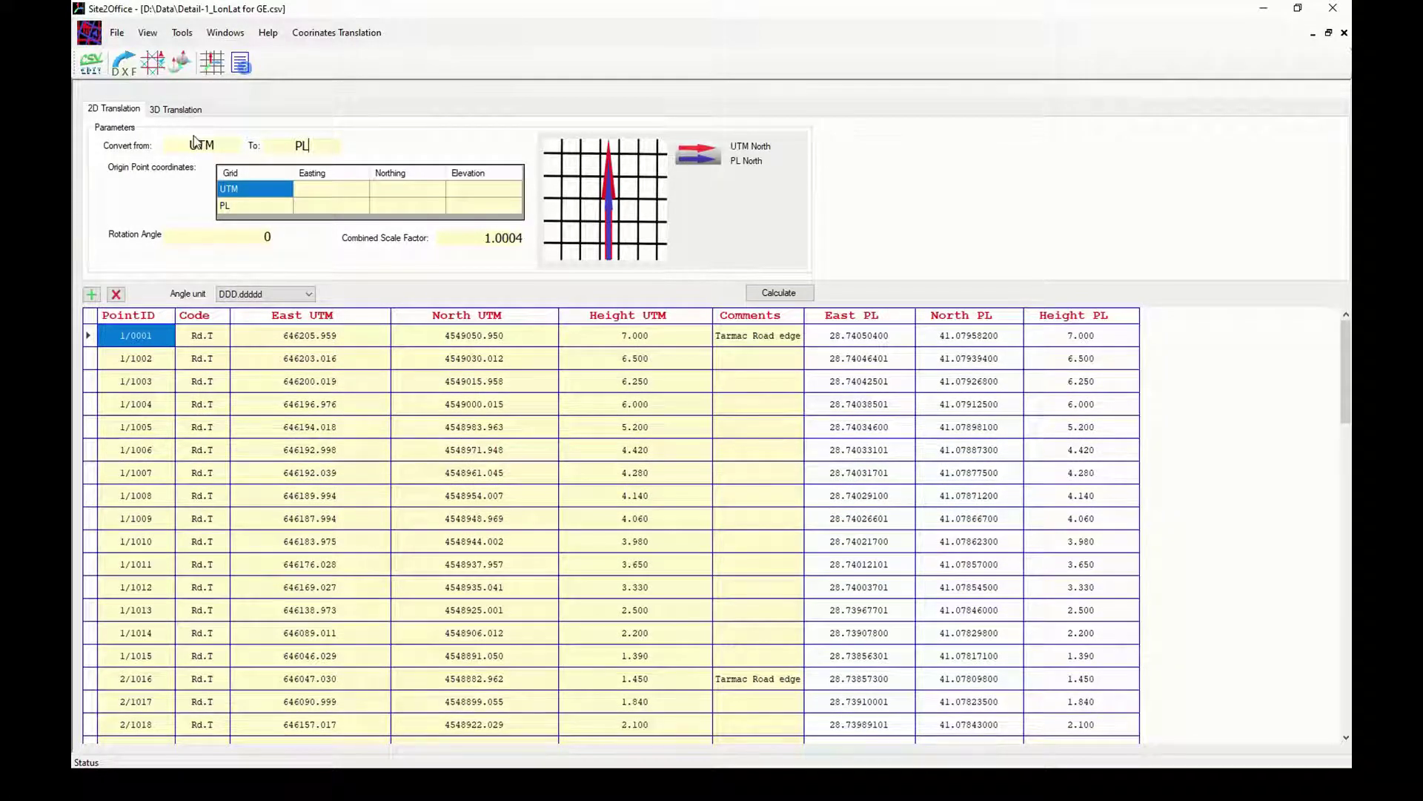
type("ANT")
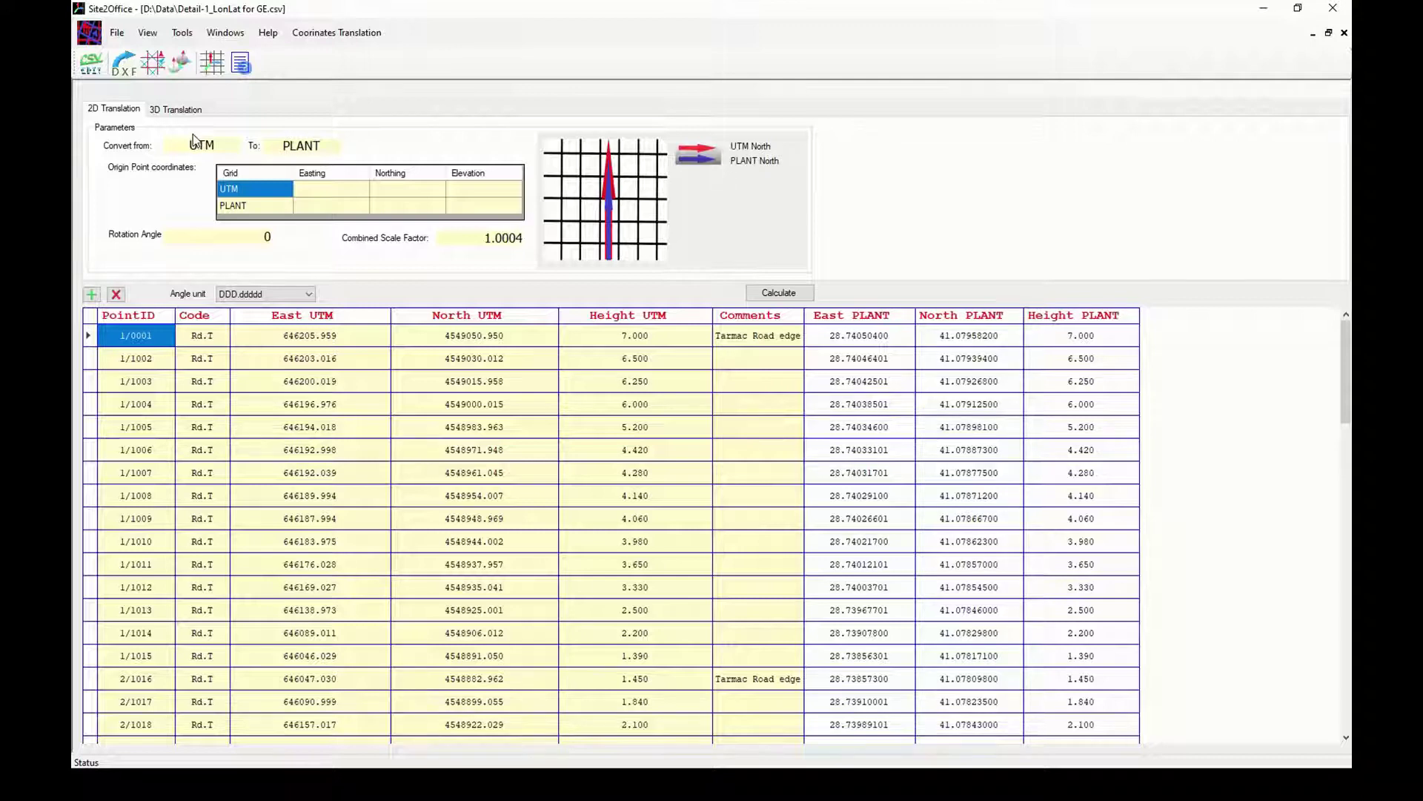
left_click(327, 190)
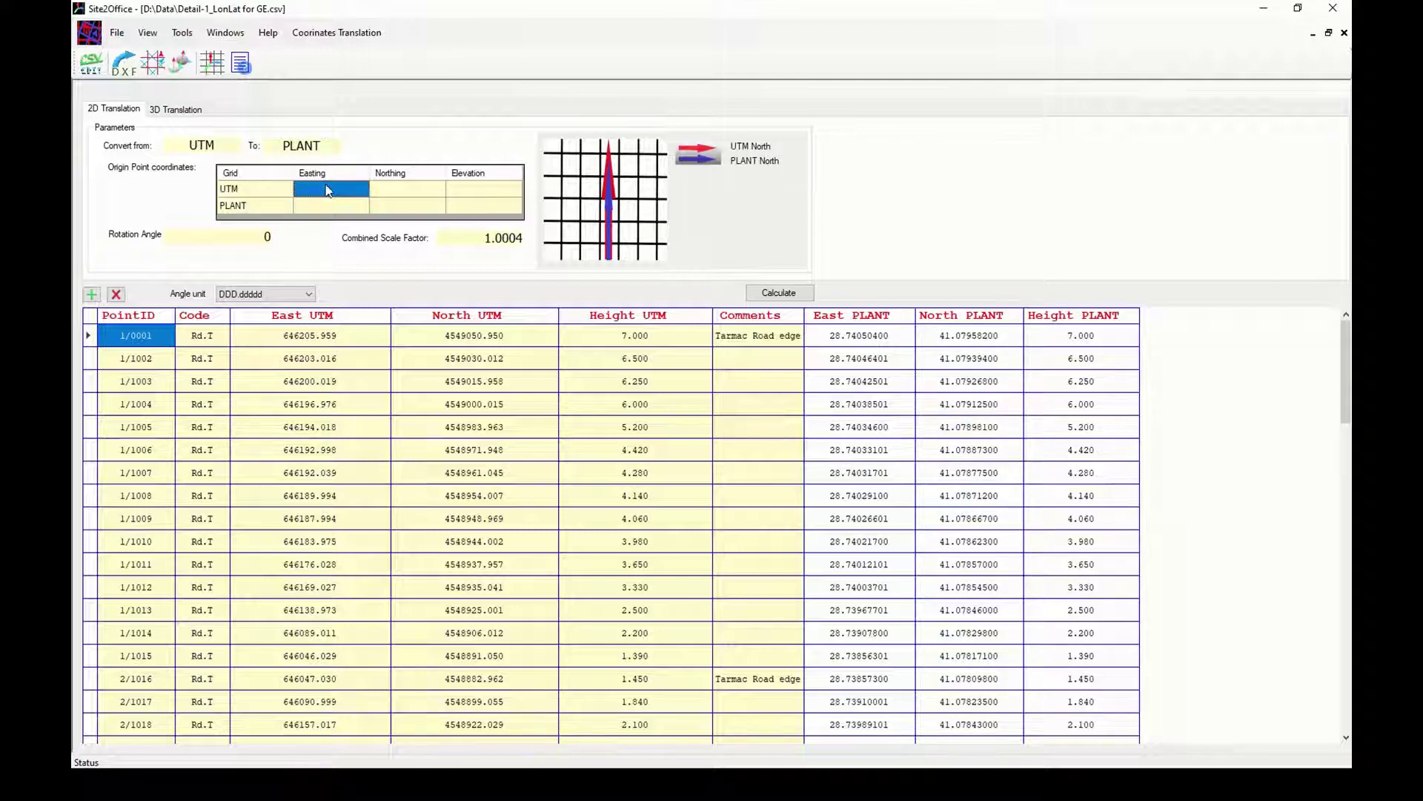
Step: Copy UTM-EAST 645995.989 from the parameters file into the UTM origin easting
left_click(757, 786)
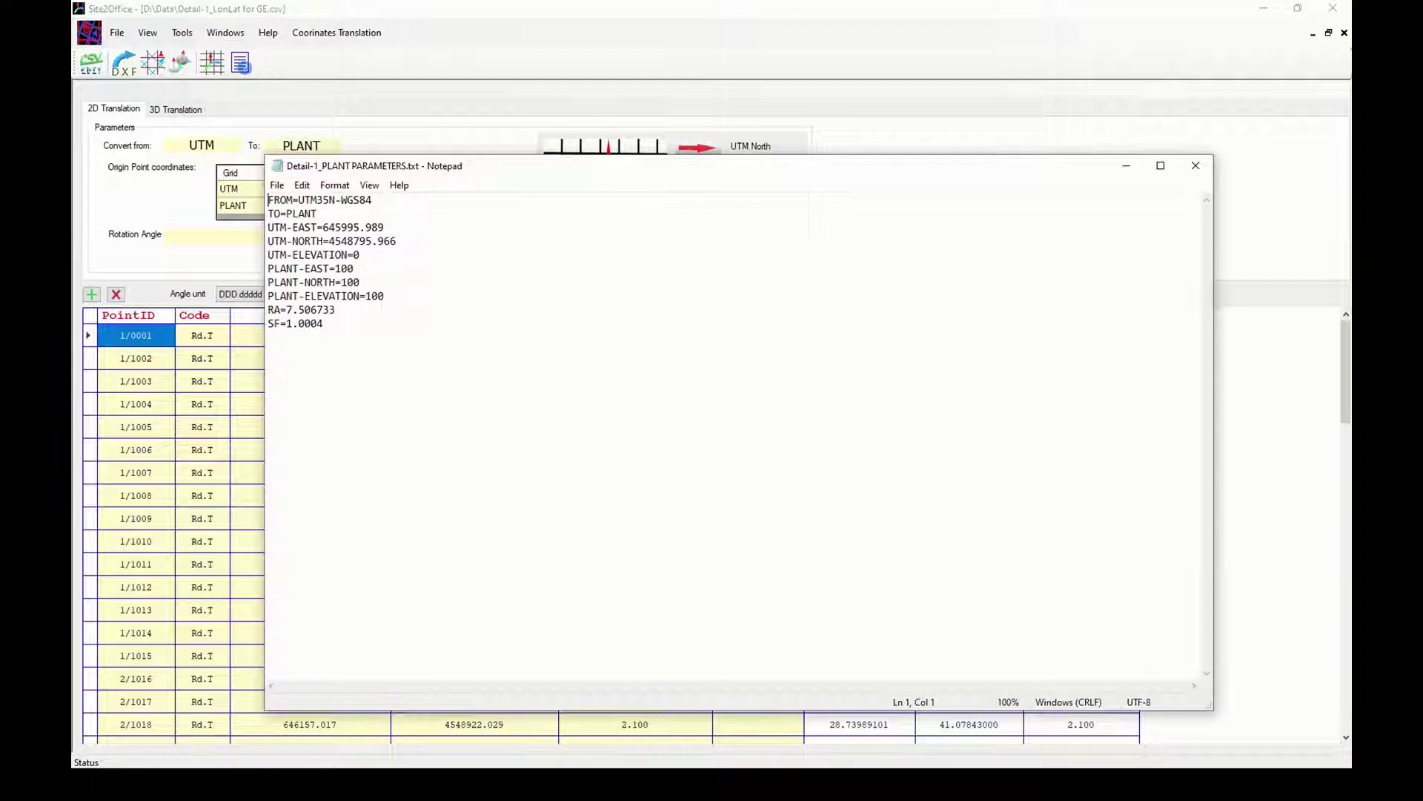
left_click_drag(480, 174, 761, 192)
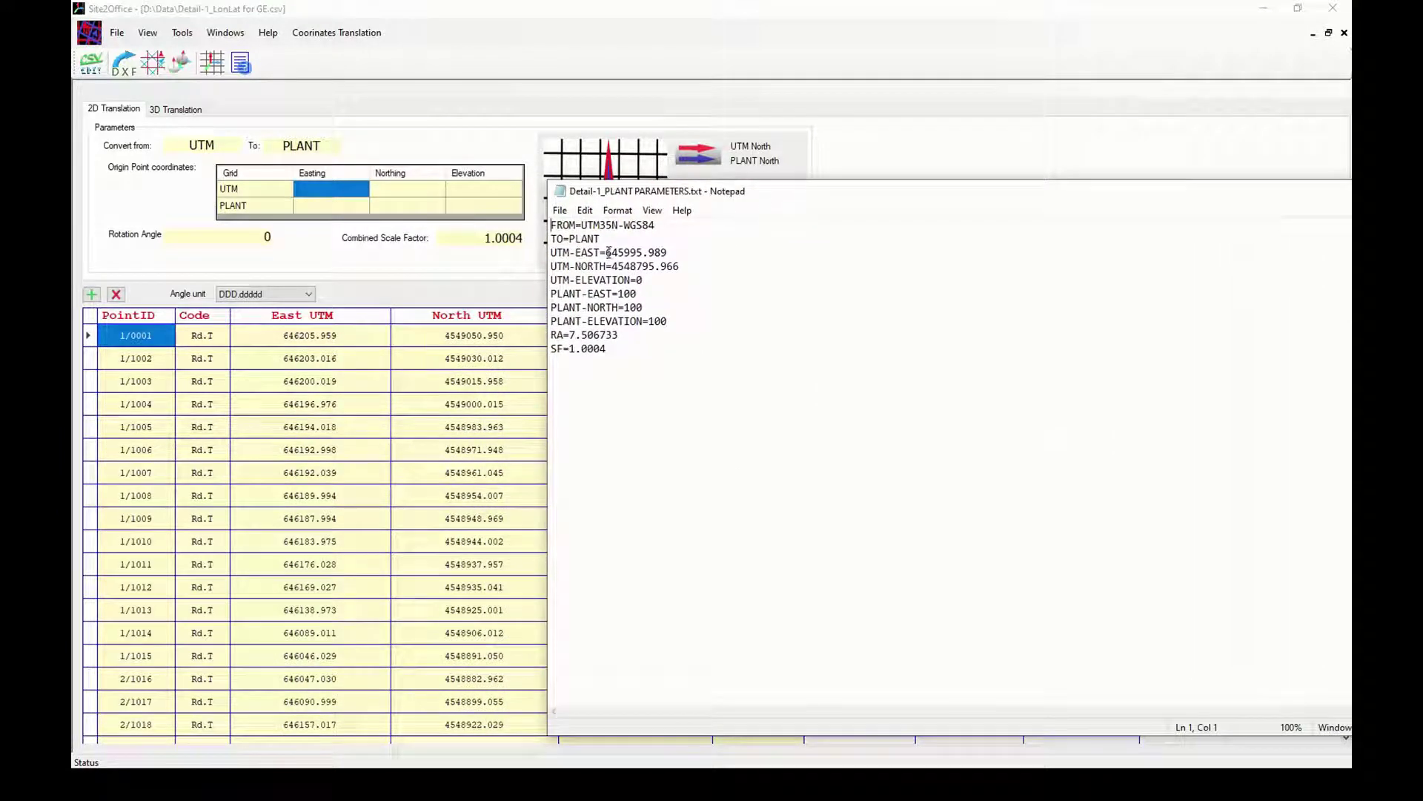
left_click_drag(608, 252, 669, 253)
right_click(645, 263)
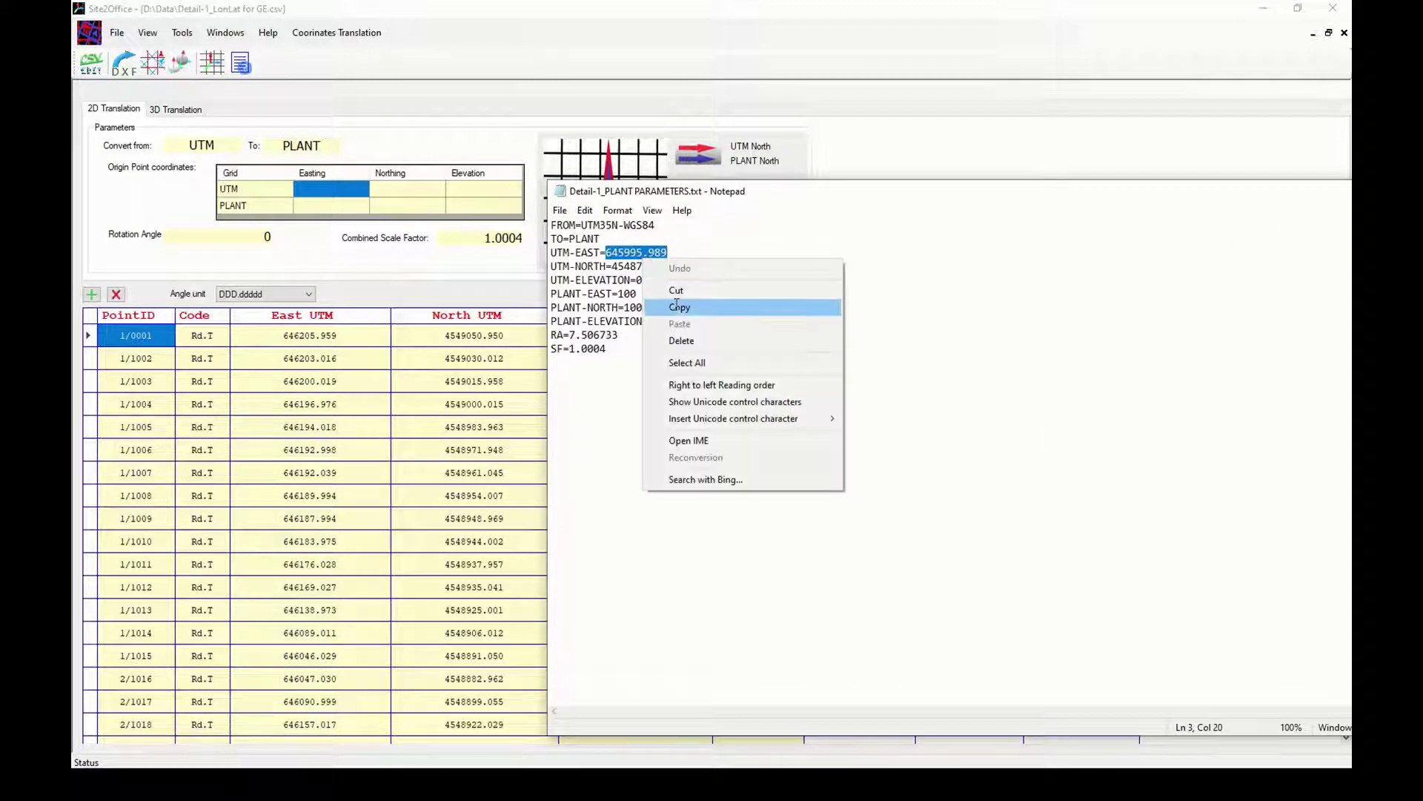
left_click(671, 307)
left_click(353, 190)
right_click(351, 192)
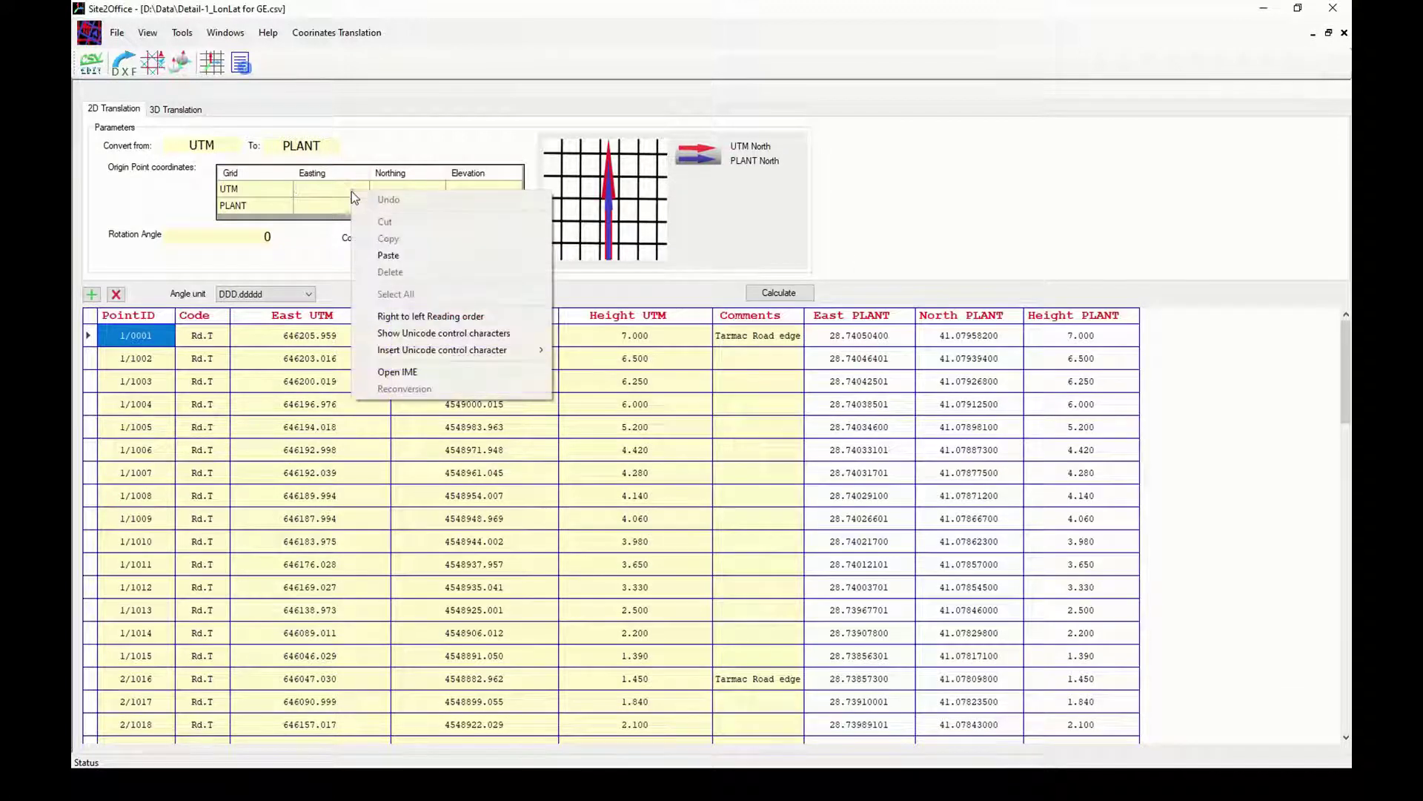
left_click(381, 250)
Step: Copy UTM-NORTH 4548795.966 from the parameters file into the UTM origin northing
key("alt+Tab")
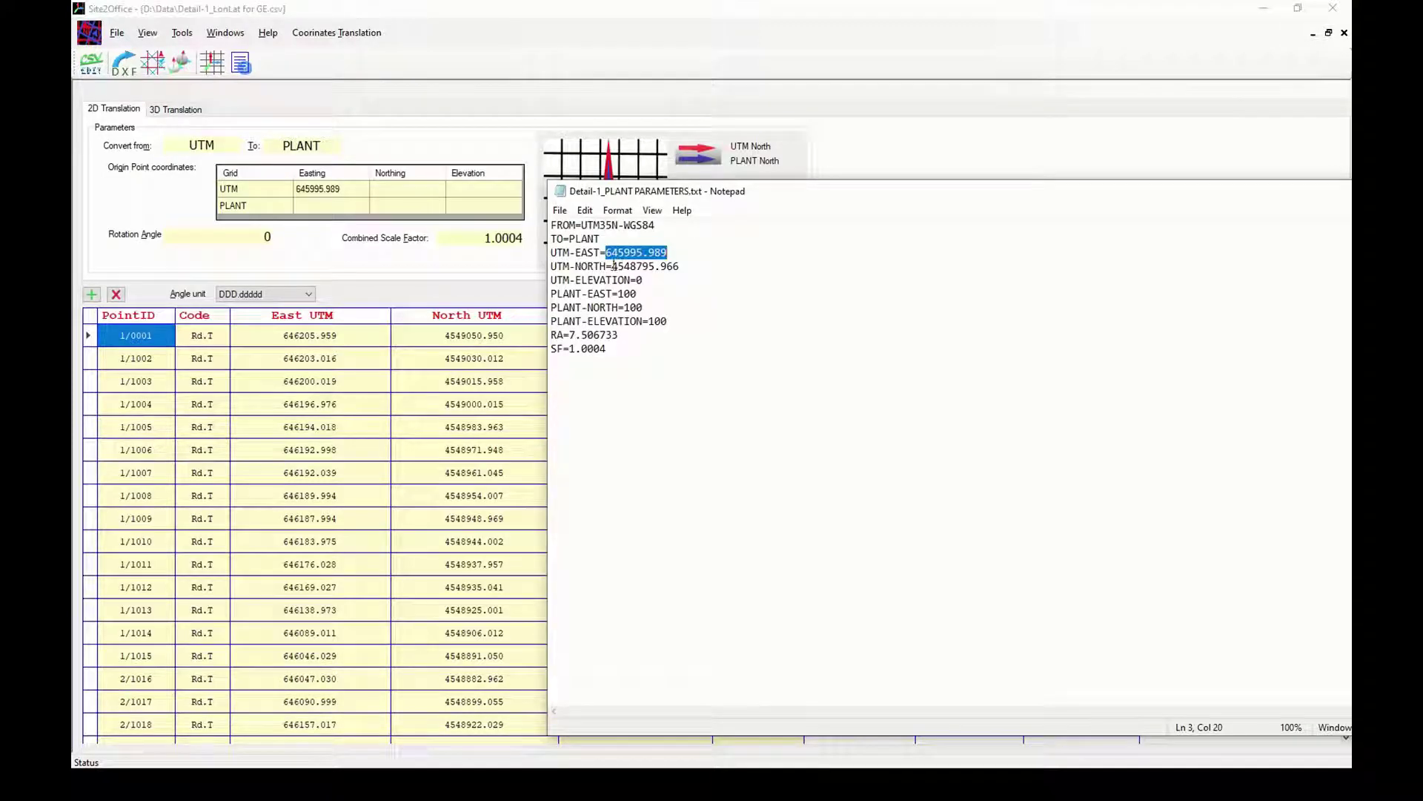
left_click_drag(612, 267, 681, 266)
right_click(662, 267)
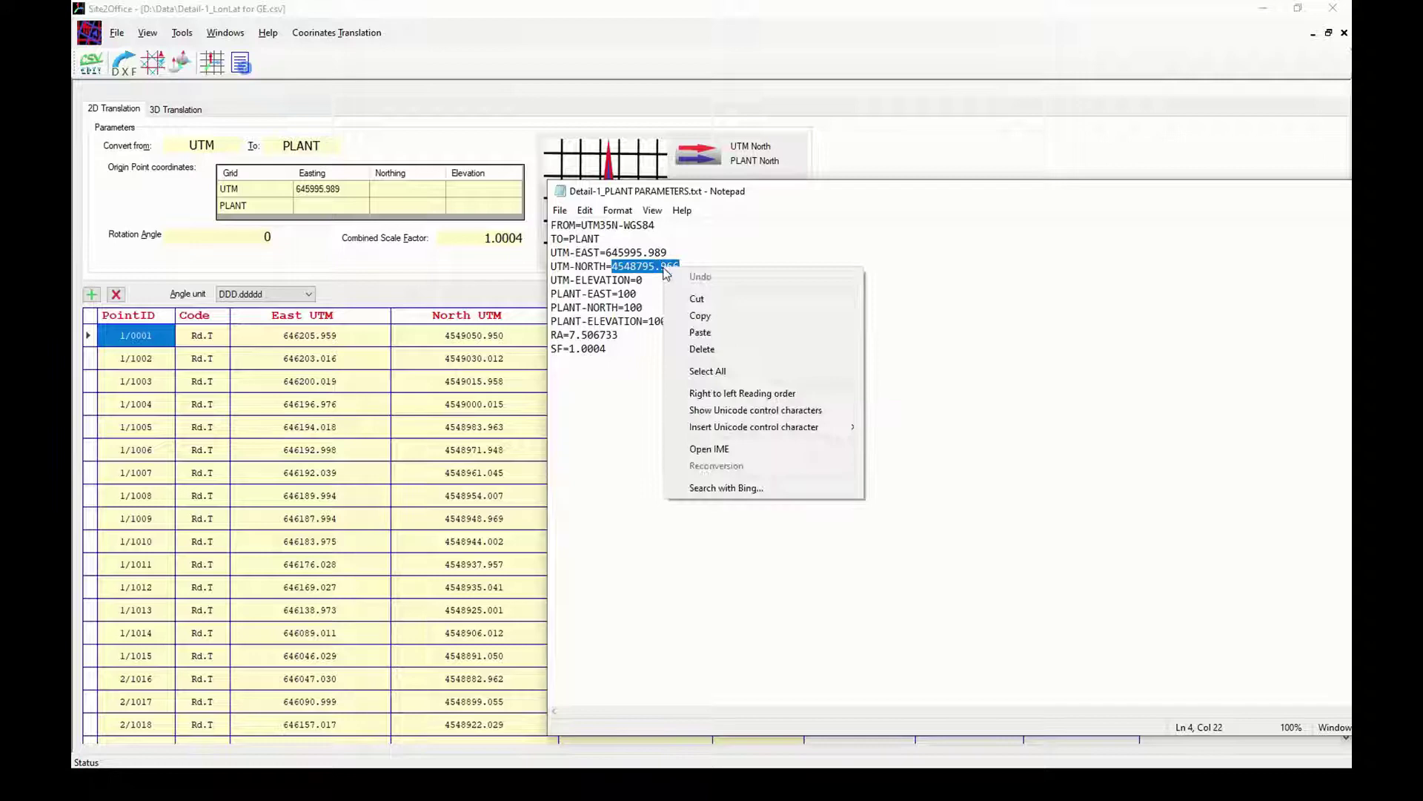
left_click(689, 316)
left_click(430, 198)
left_click(428, 196)
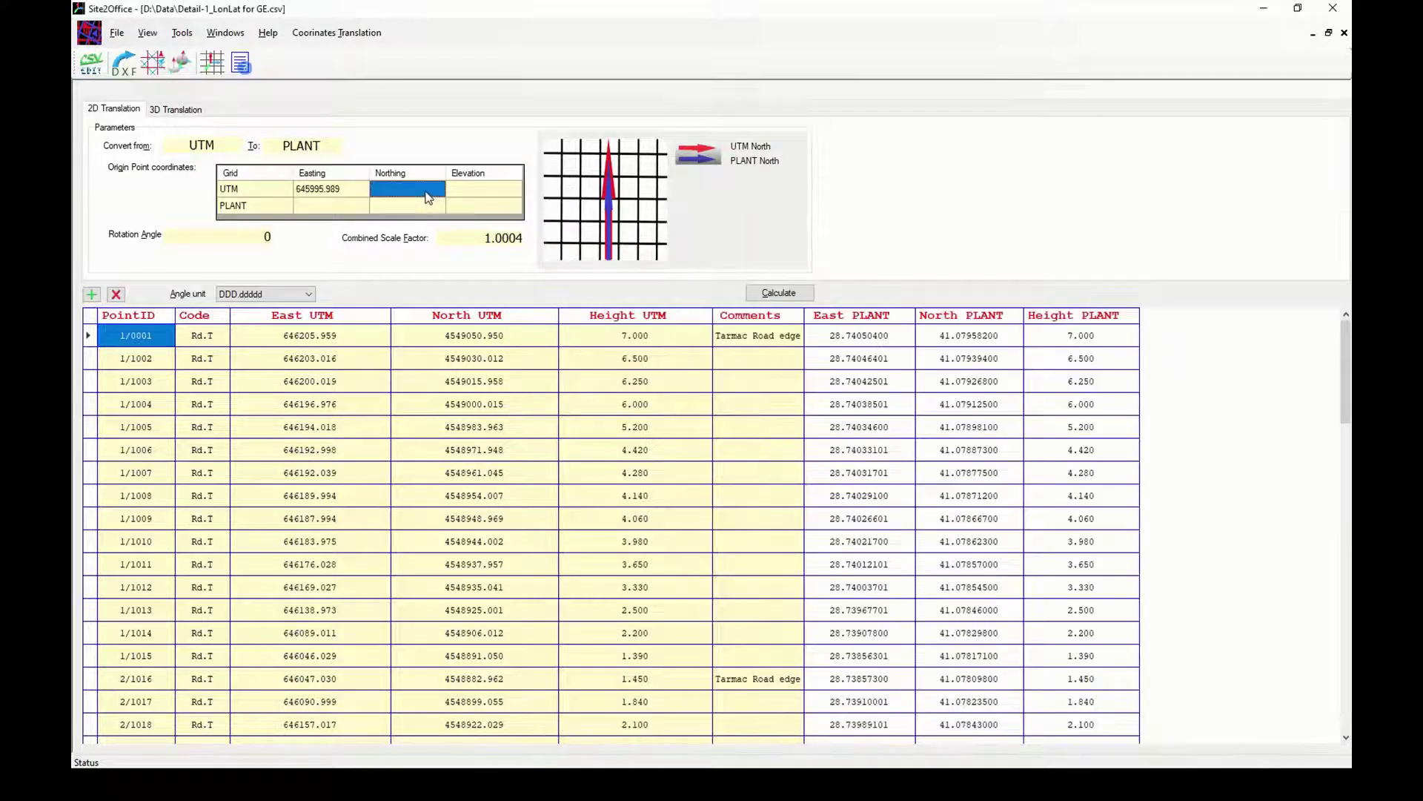
left_click(428, 196)
right_click(425, 192)
left_click(463, 255)
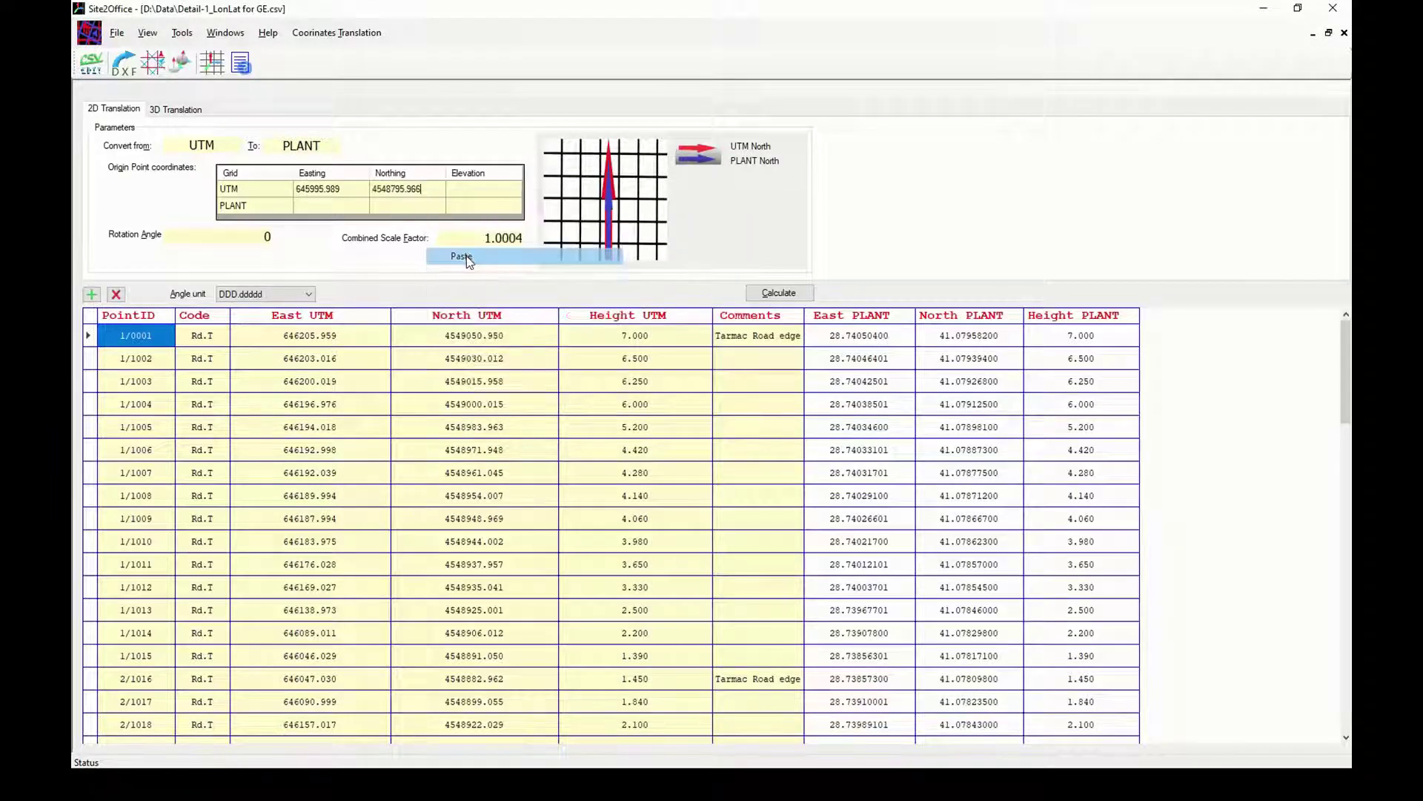
Step: Copy the rotation angle 7.506733 from the parameters file, close it, and paste it as Rotation Angle
key("alt+Tab")
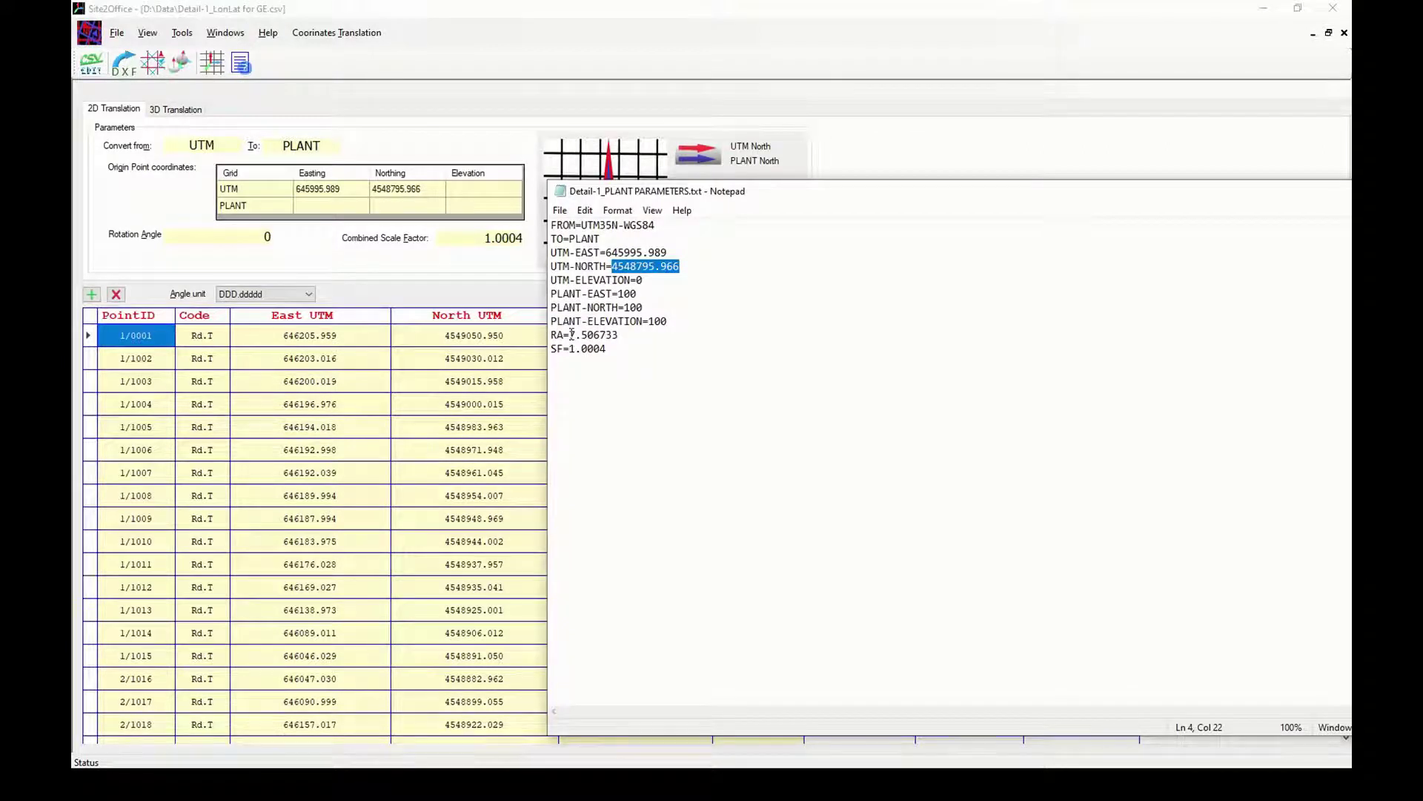
left_click_drag(570, 335, 618, 335)
right_click(613, 345)
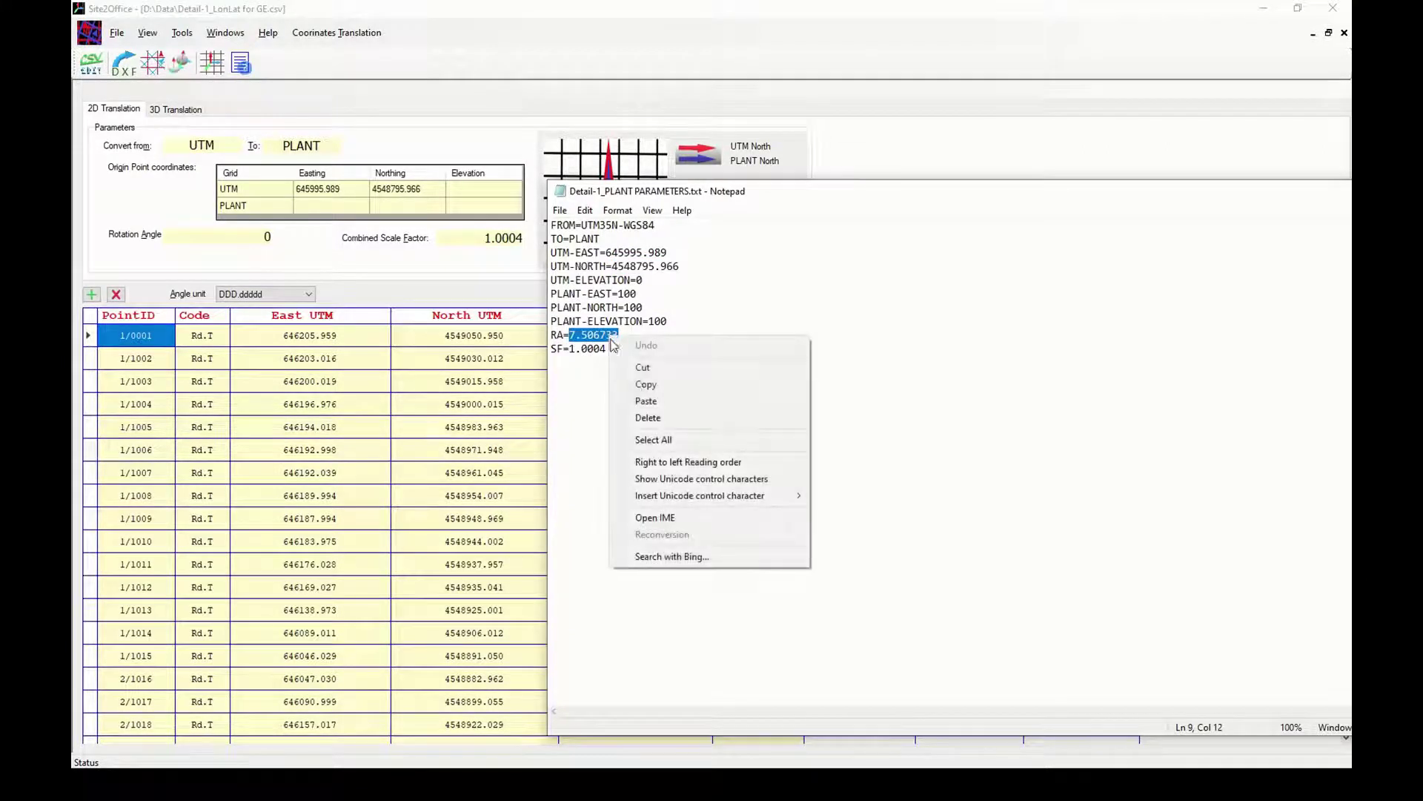
left_click(645, 384)
left_click(625, 293)
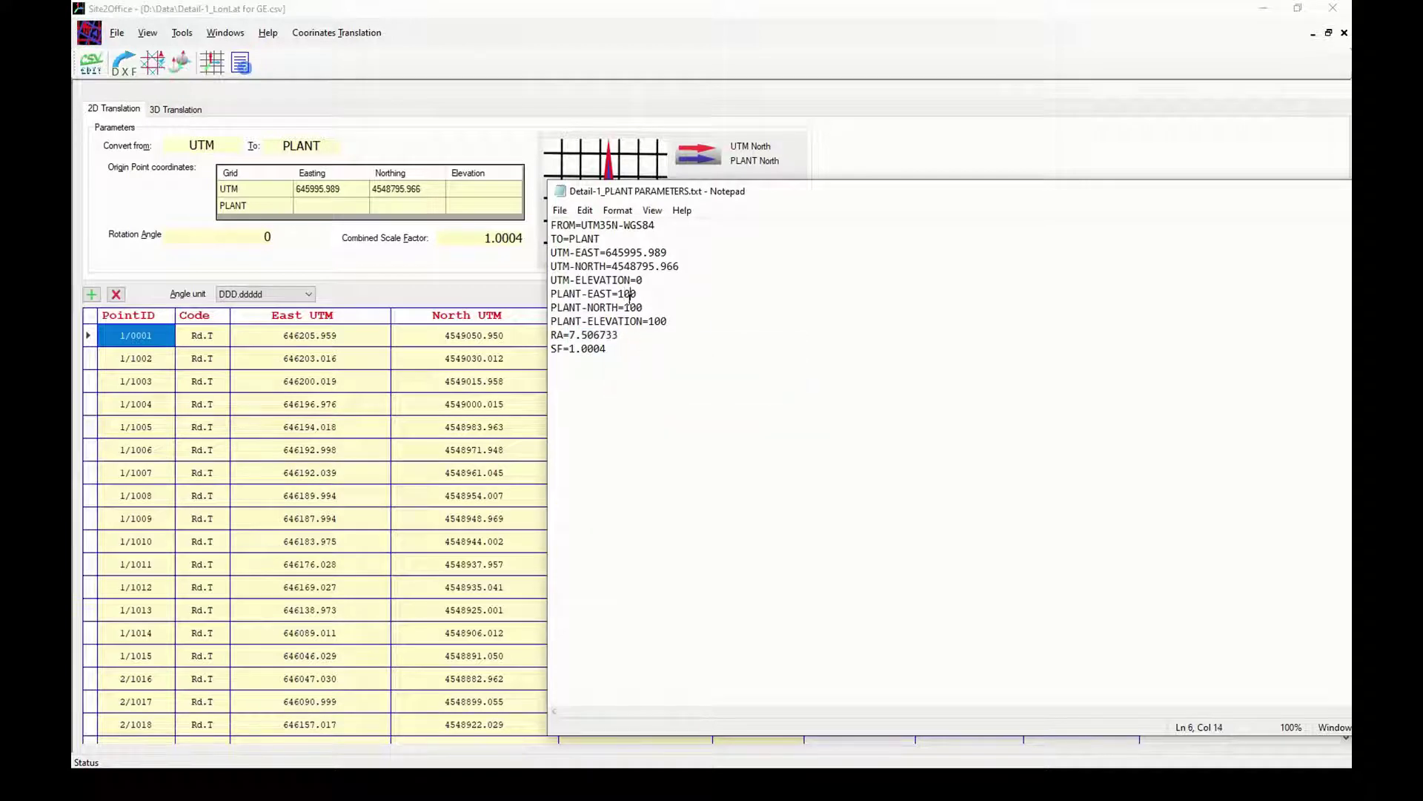
left_click(667, 319)
left_click(590, 349)
left_click_drag(908, 193, 620, 193)
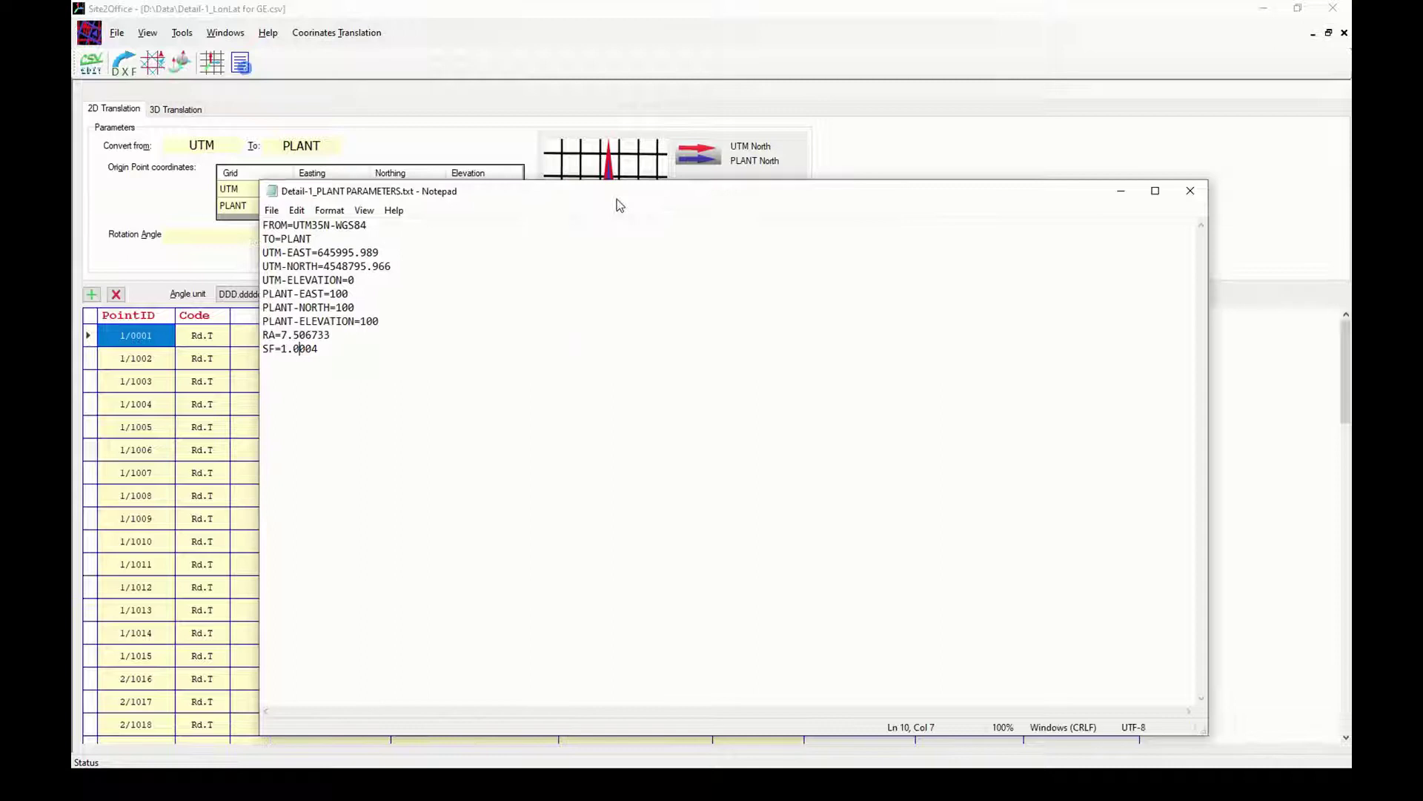
left_click_drag(1207, 216, 858, 217)
left_click(840, 190)
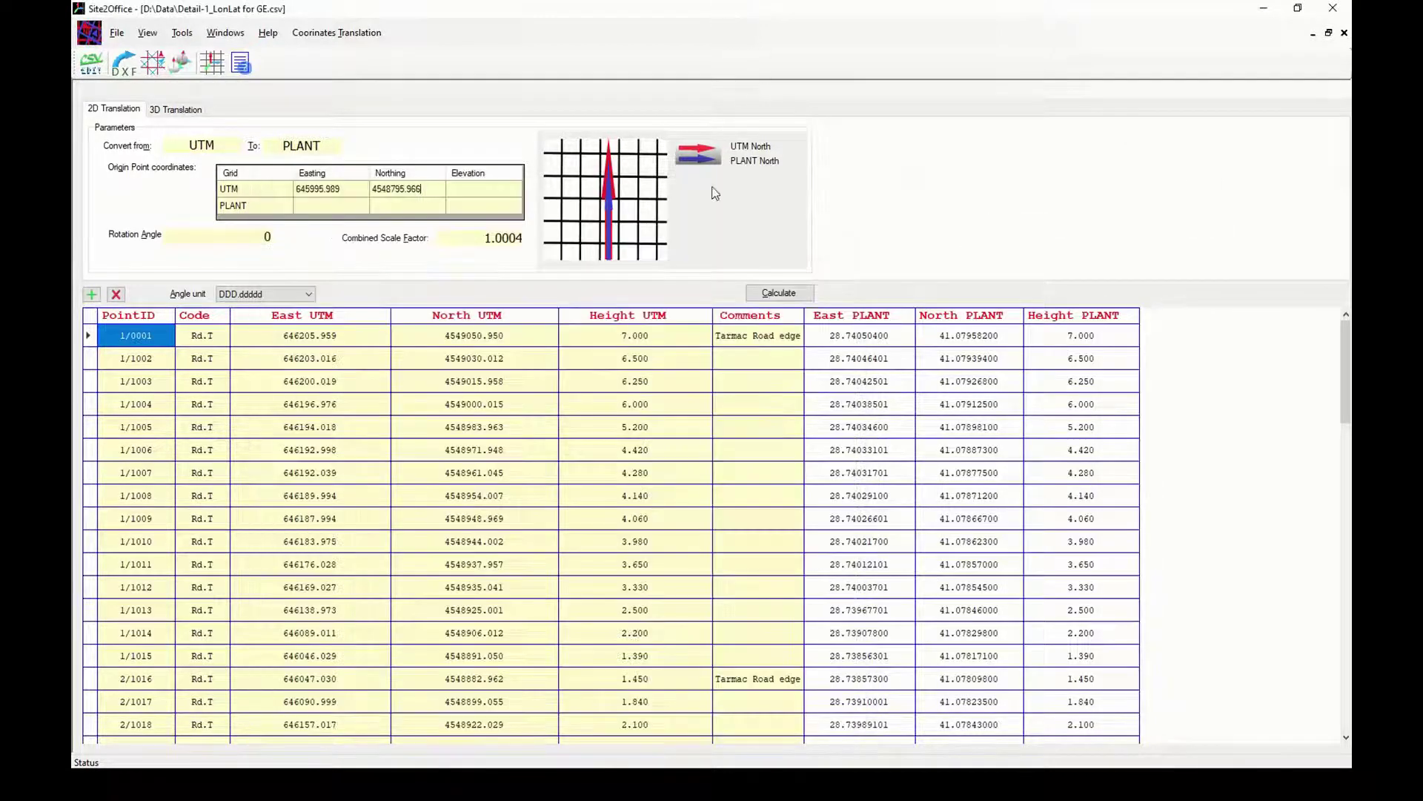
left_click(484, 191)
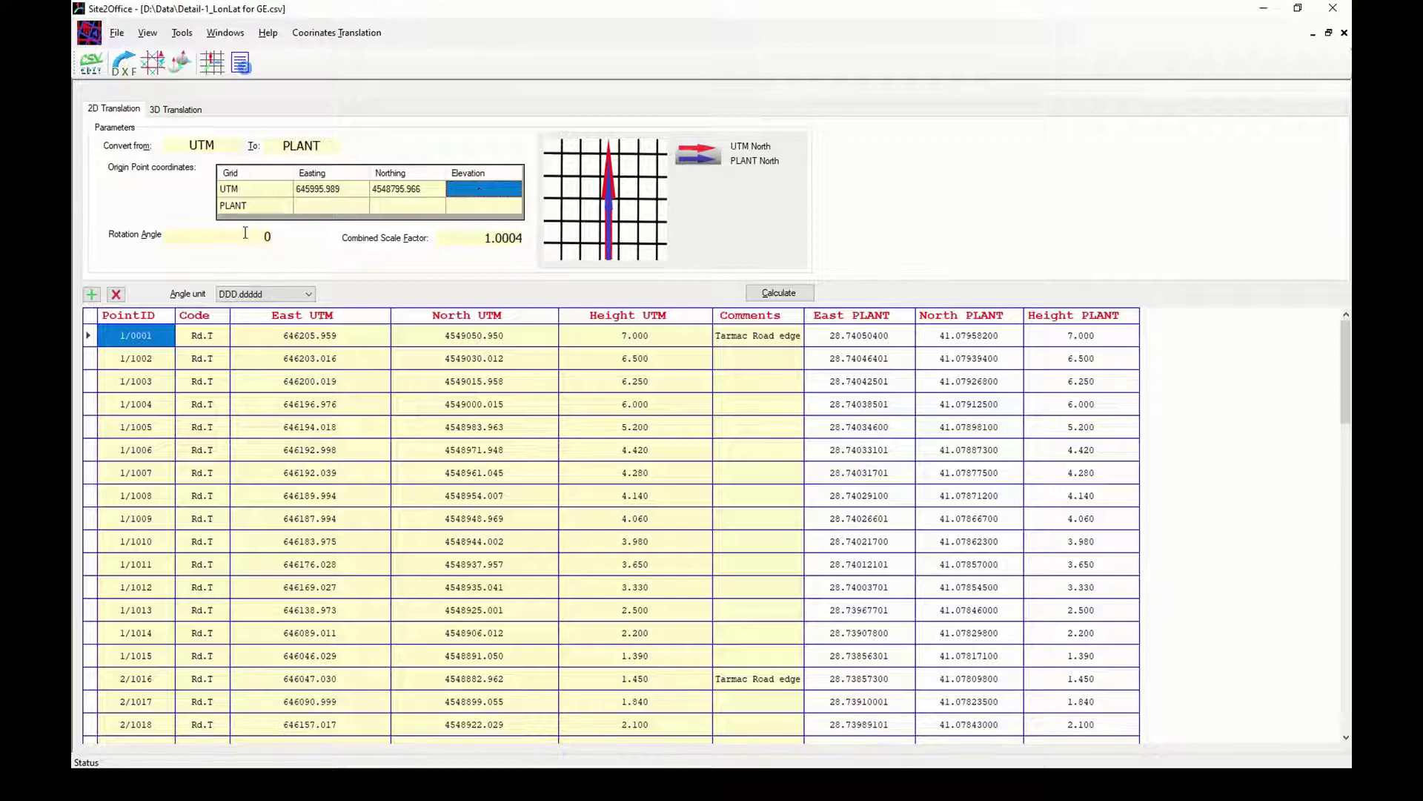
double_click(257, 237)
right_click(269, 238)
left_click(307, 302)
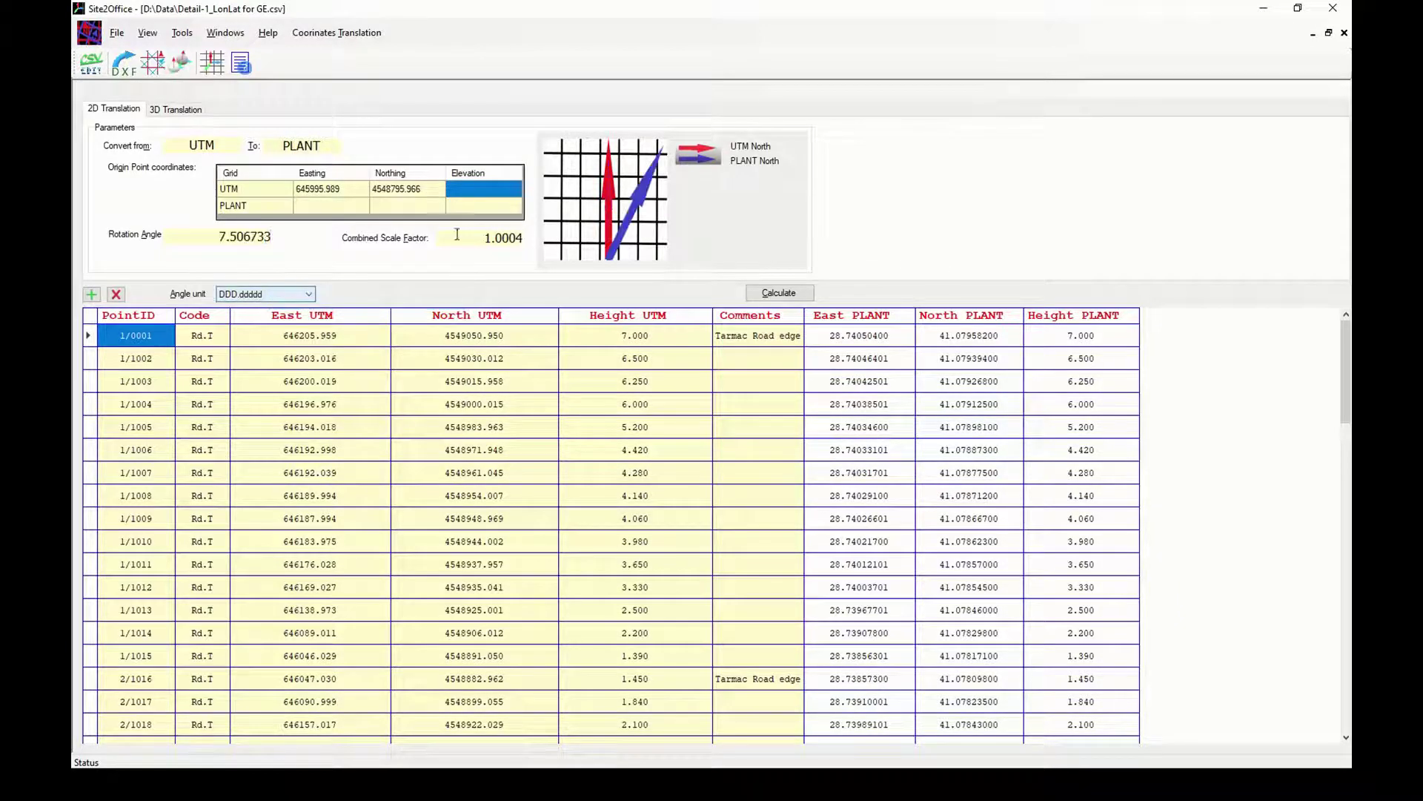
Step: Enter 100 for the PLANT origin easting, northing and elevation
left_click(481, 195)
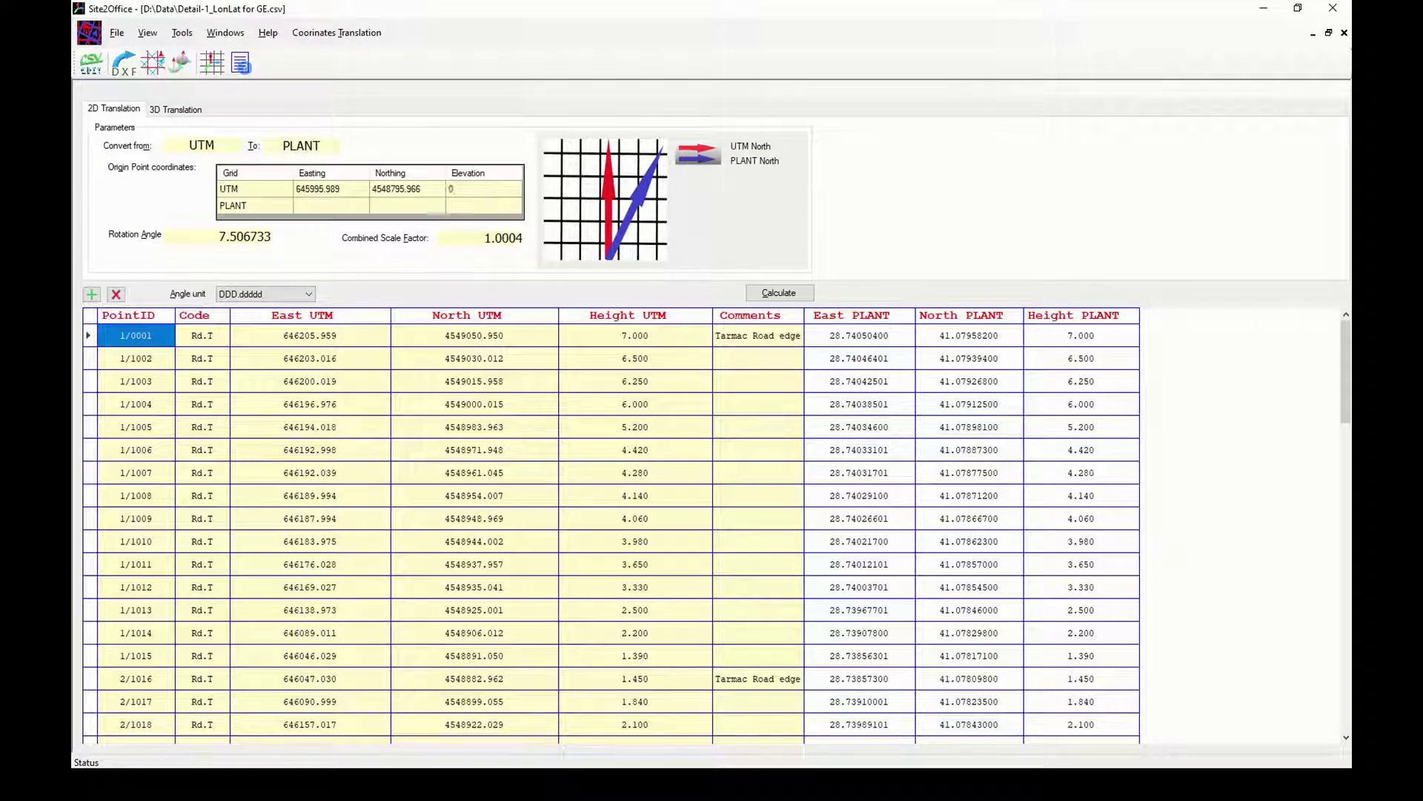
left_click(332, 208)
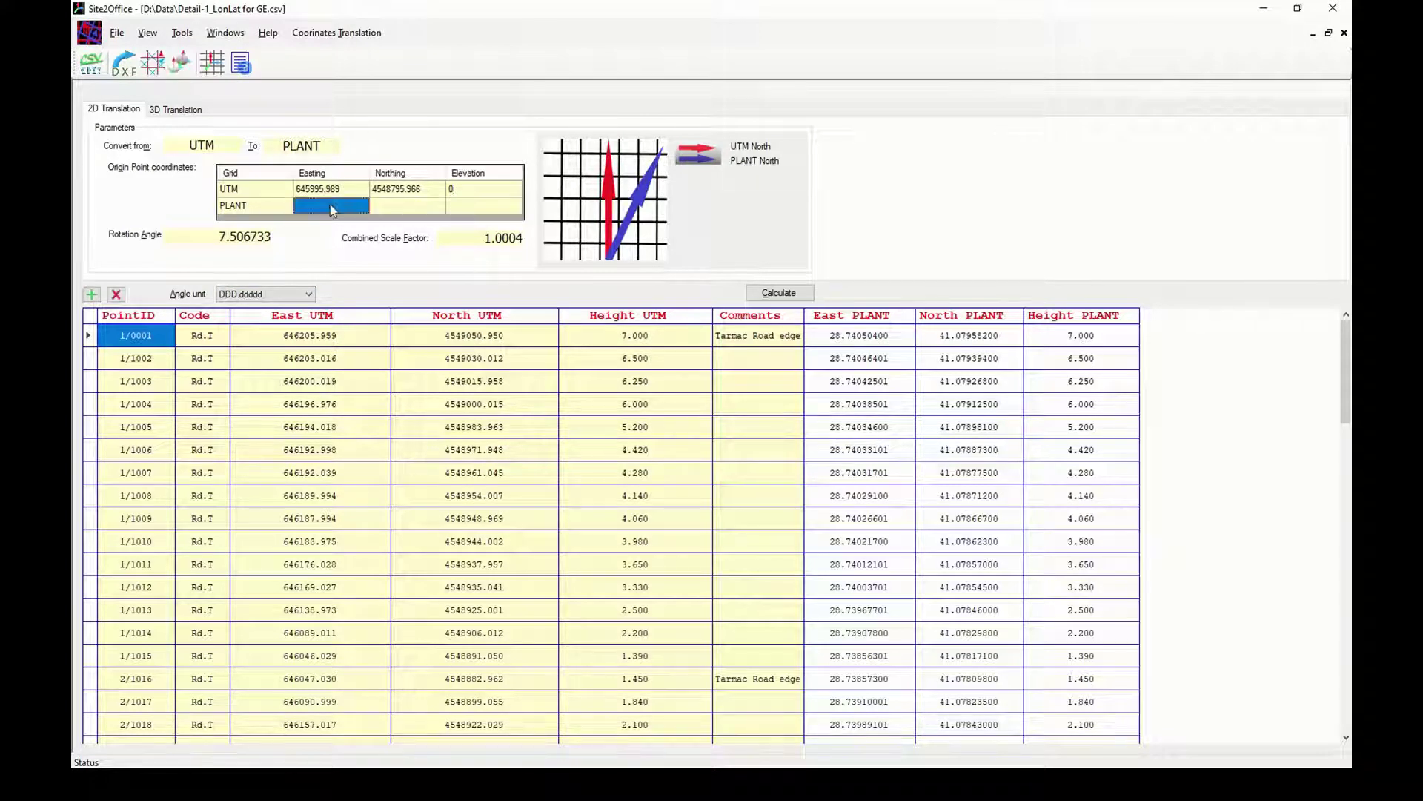
type("100")
key("Tab")
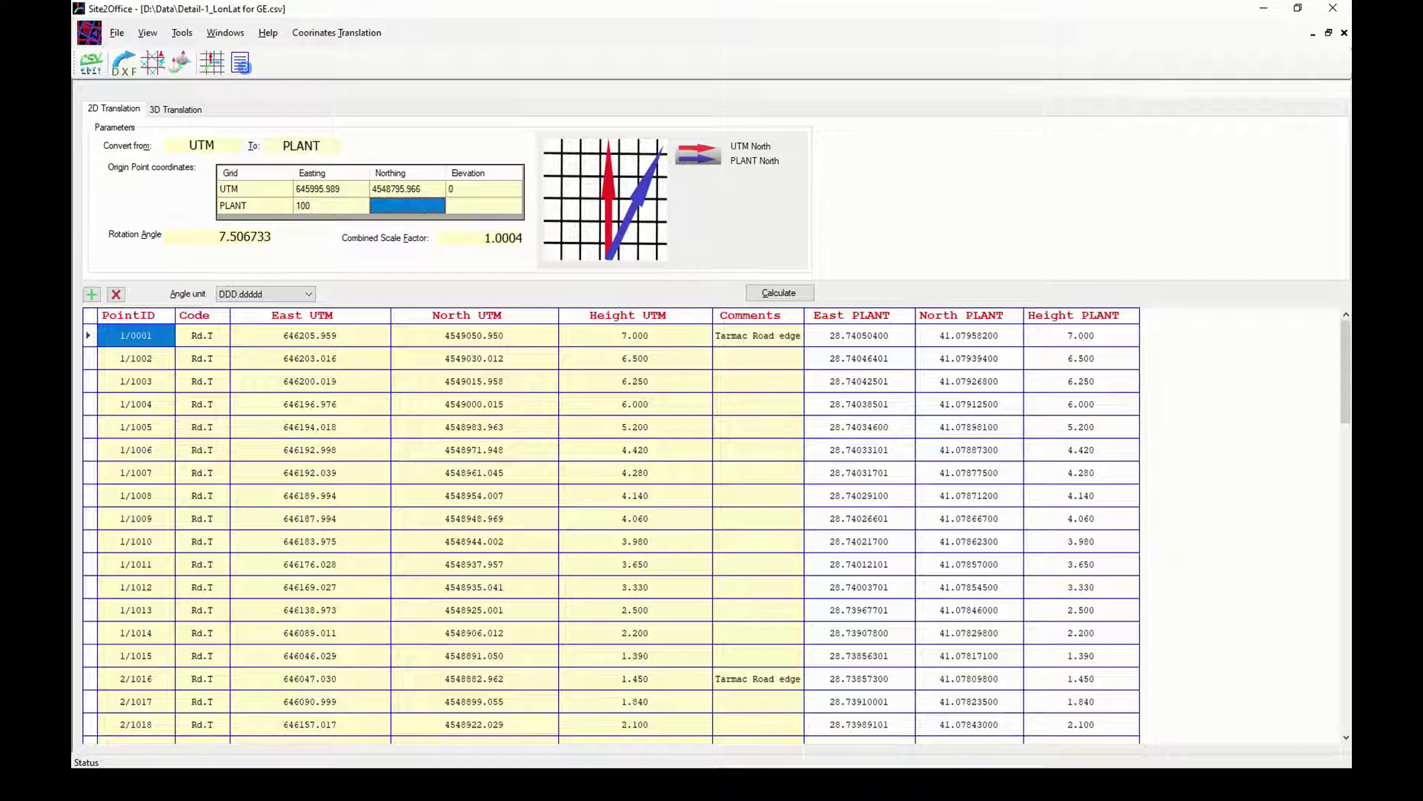
type("100")
key("Tab")
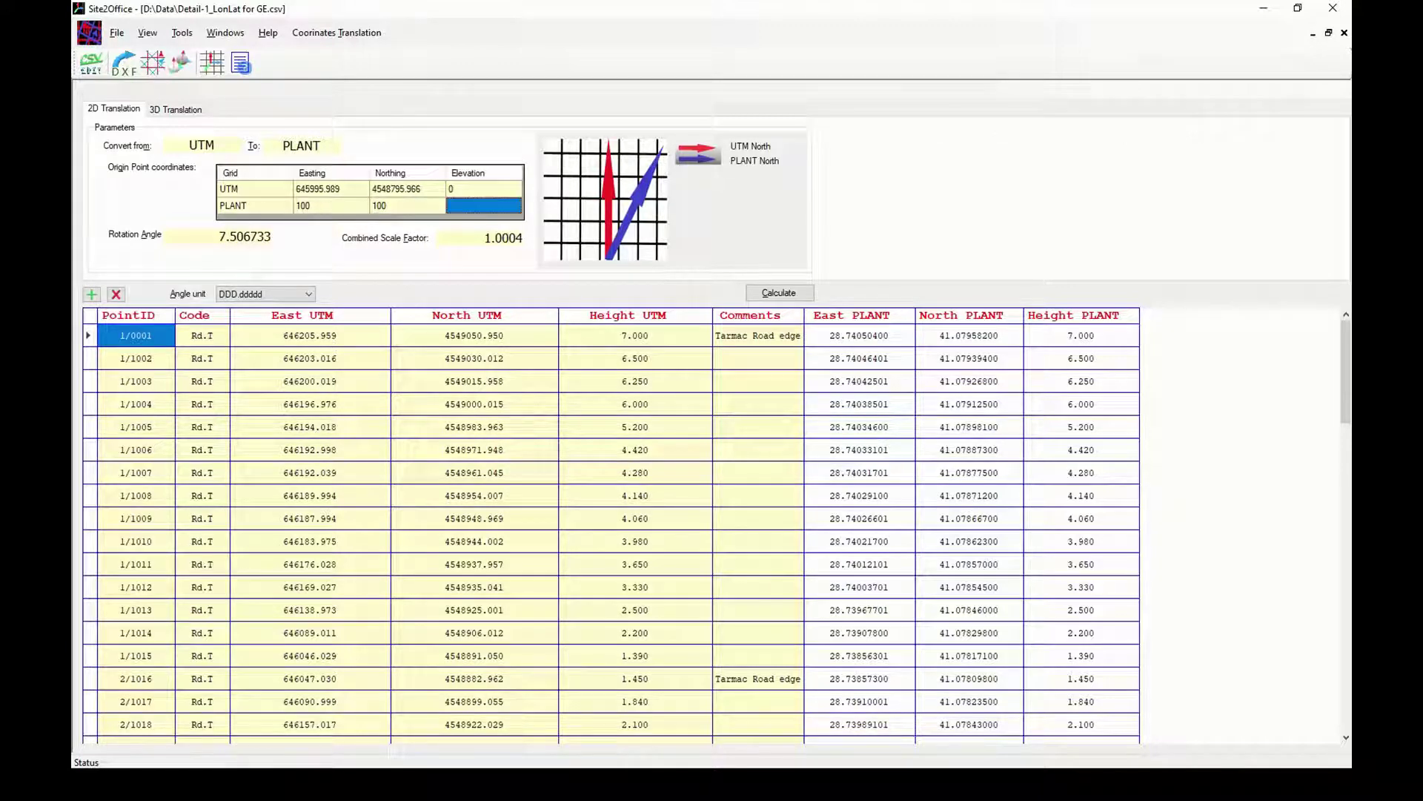
type("100")
key("Return")
Step: Calculate plant coordinates for all points and format the East PLANT column as 0.000
left_click(759, 295)
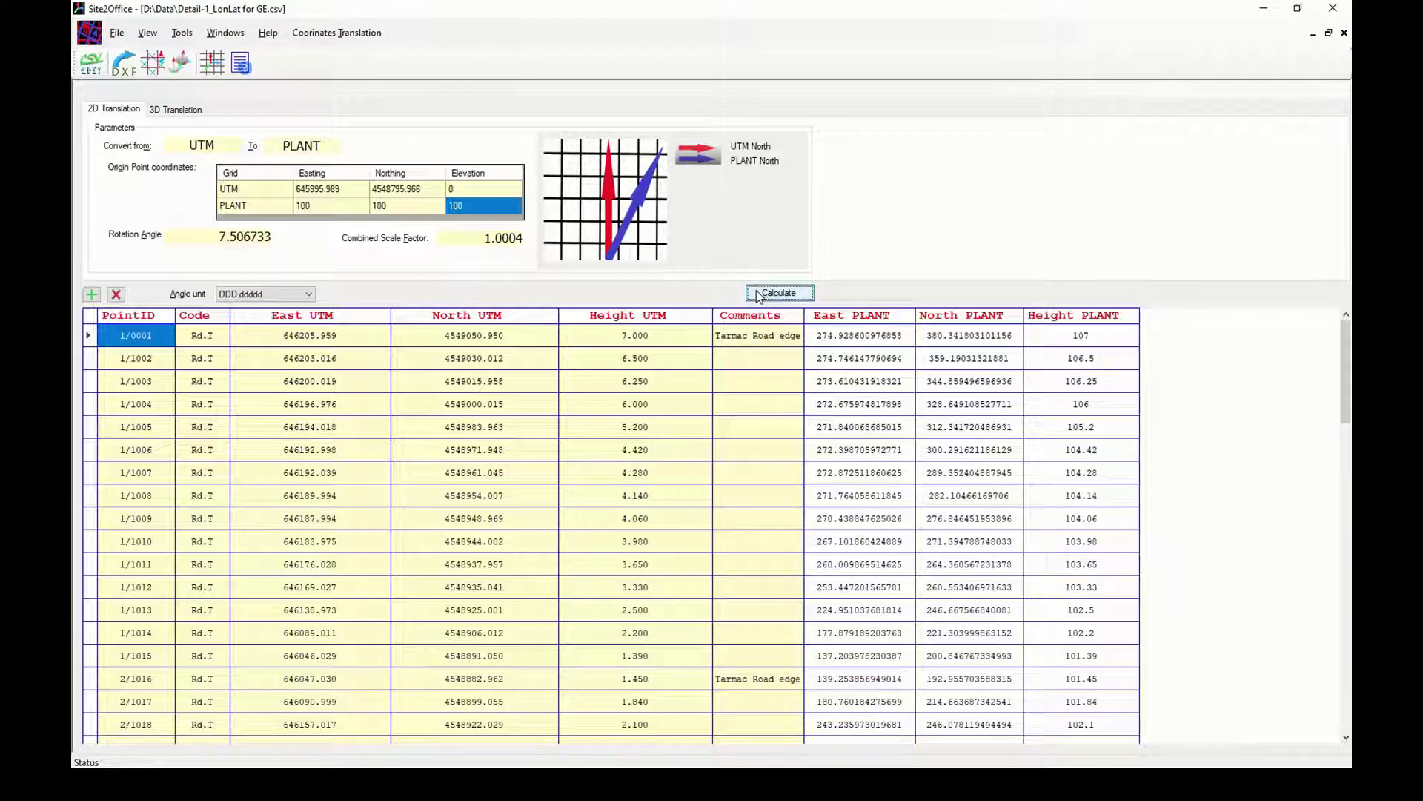
right_click(866, 322)
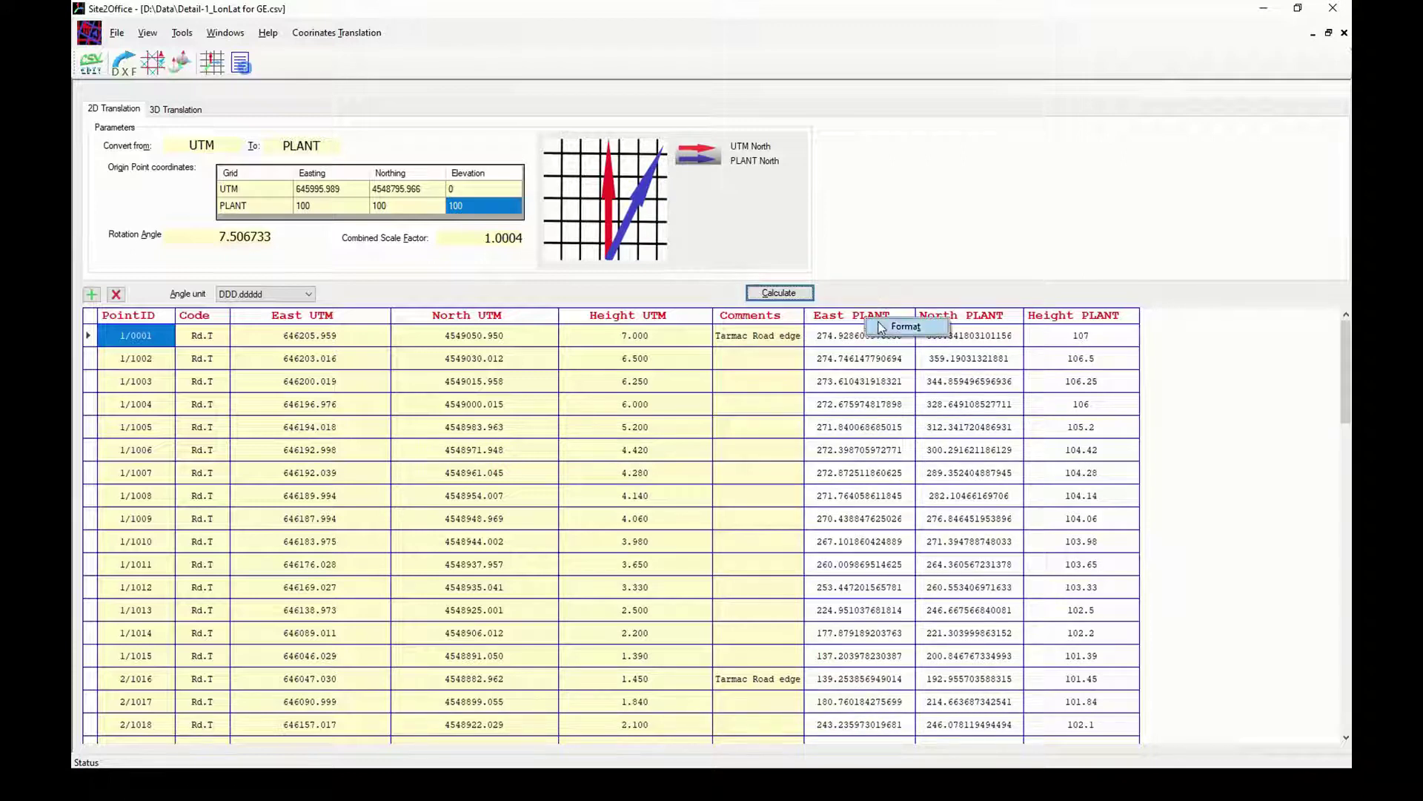
left_click(883, 327)
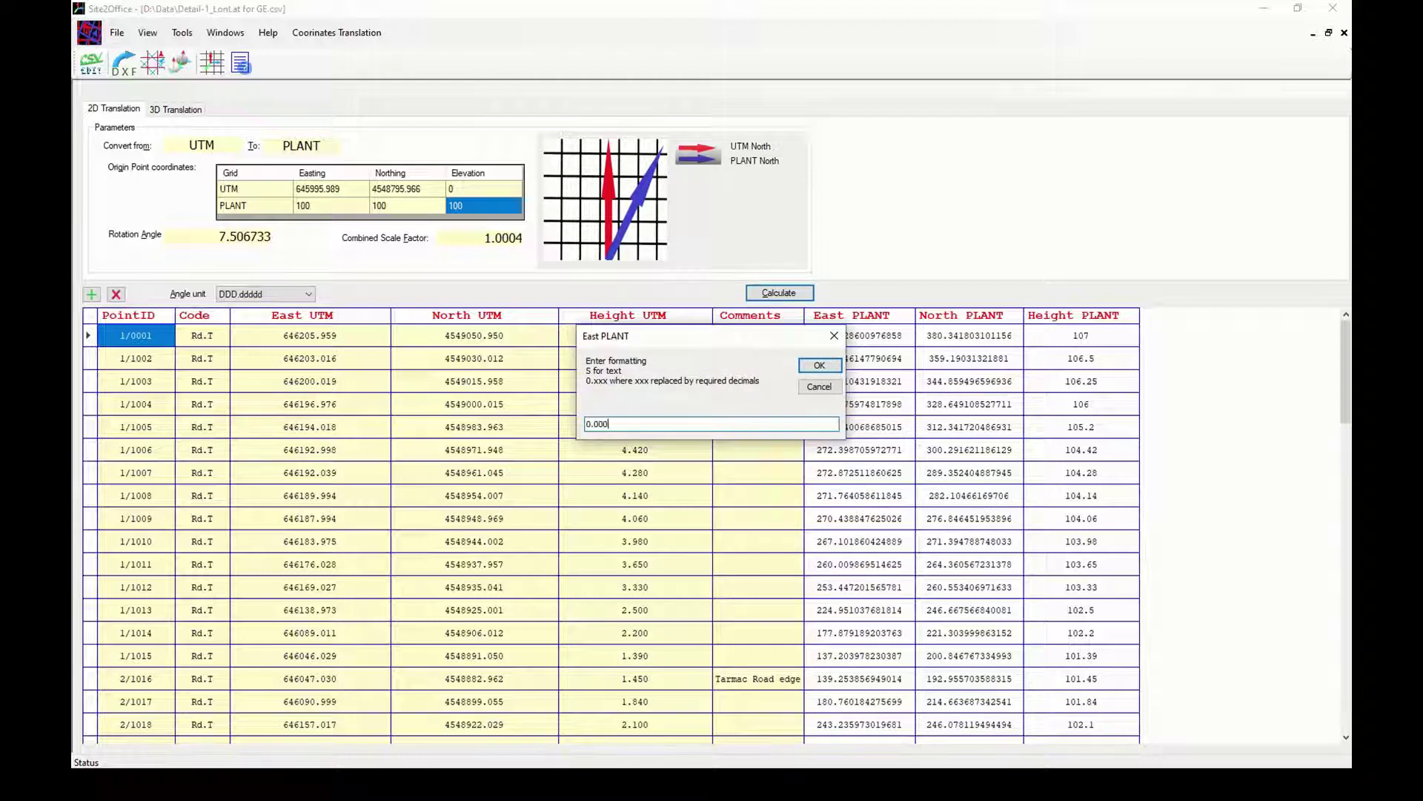
type("0.000")
key("Return")
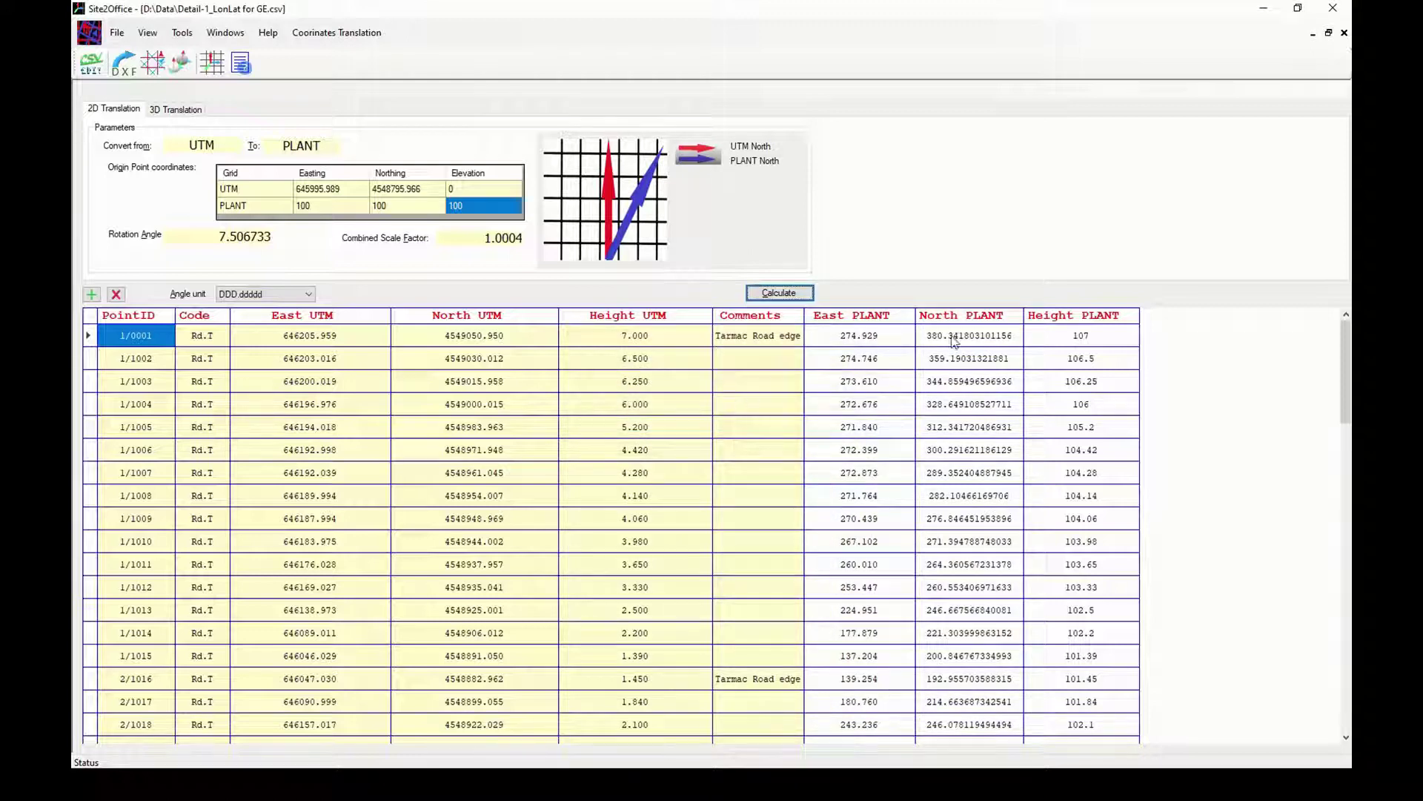
Step: Format the North PLANT and Height PLANT columns to three decimals
right_click(953, 321)
left_click(990, 327)
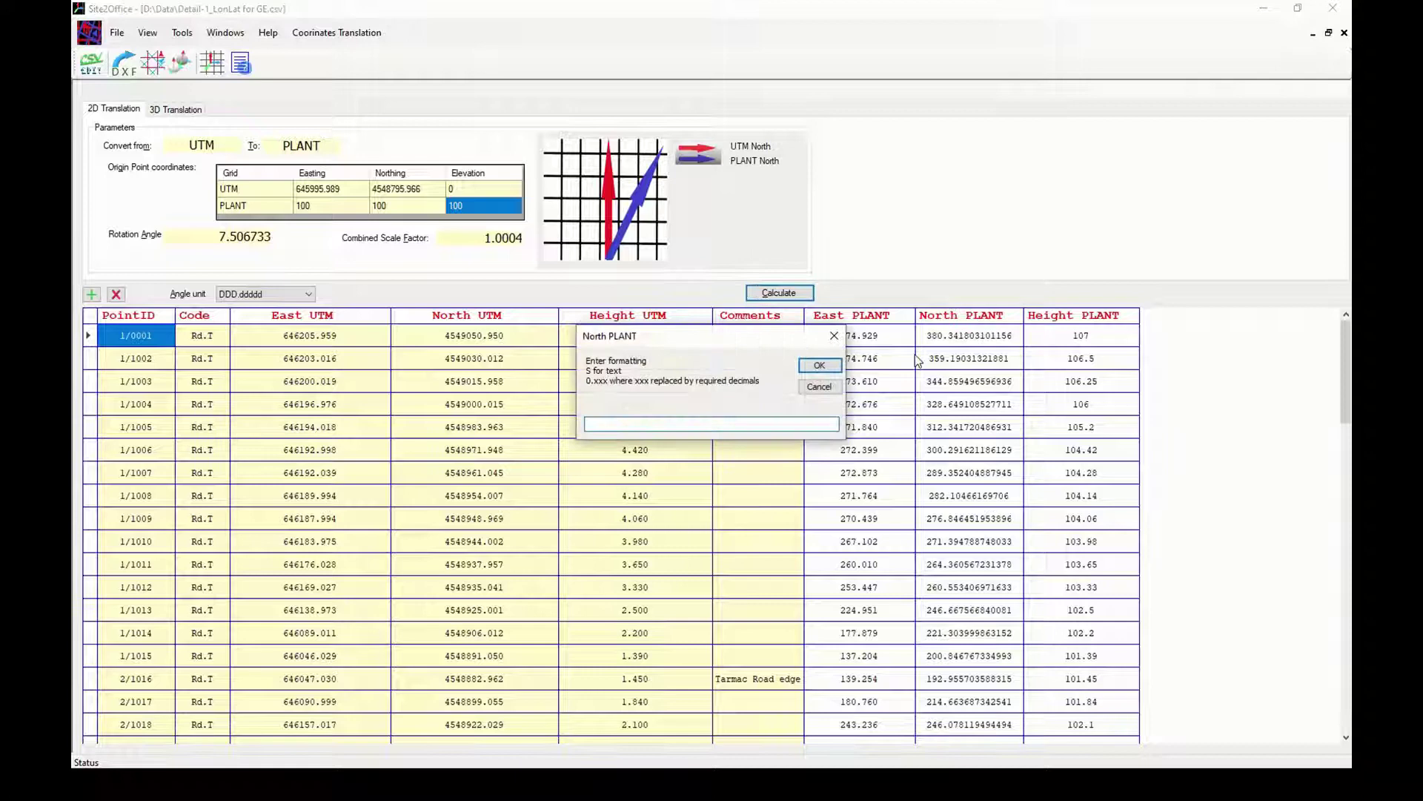
type("0.0")
key("Return")
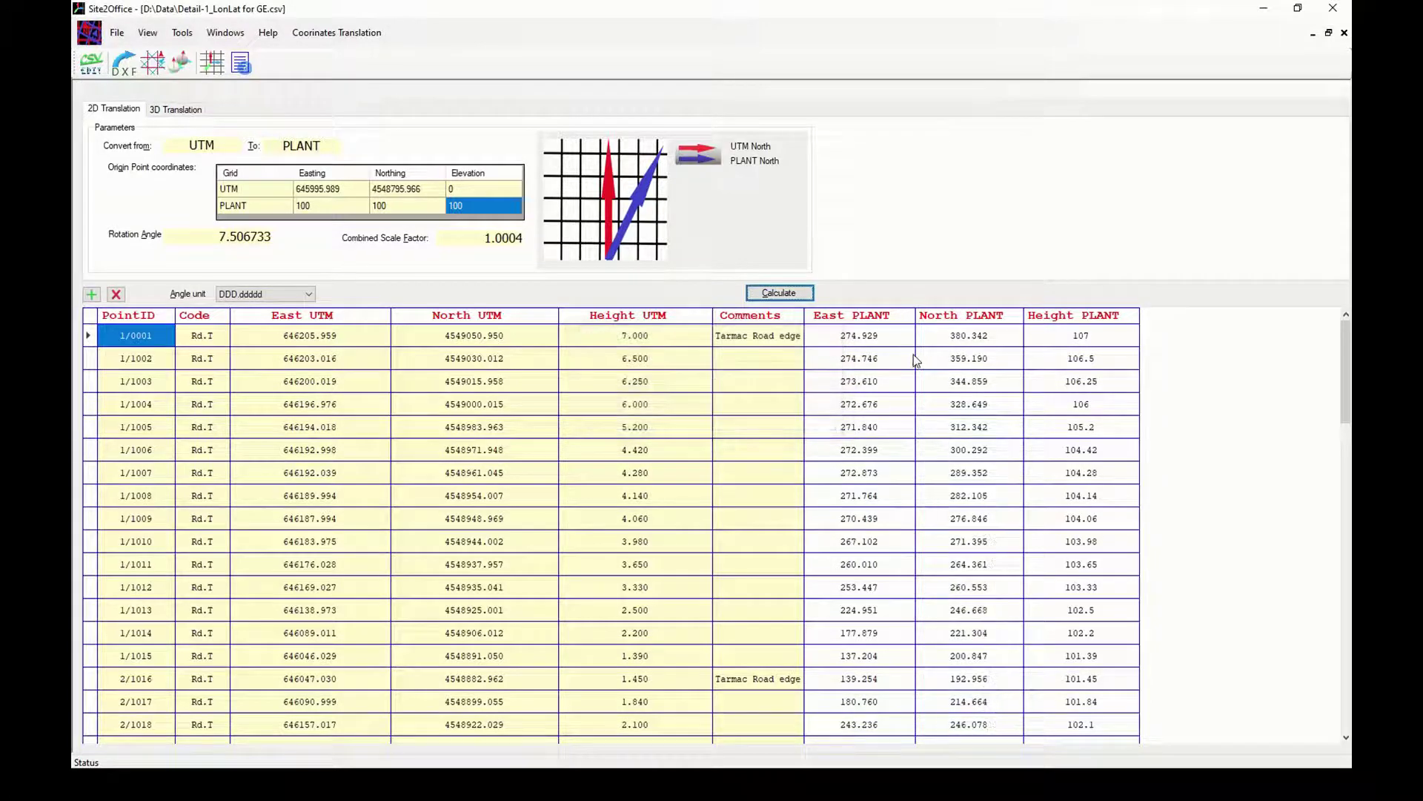
right_click(1057, 323)
left_click(1088, 327)
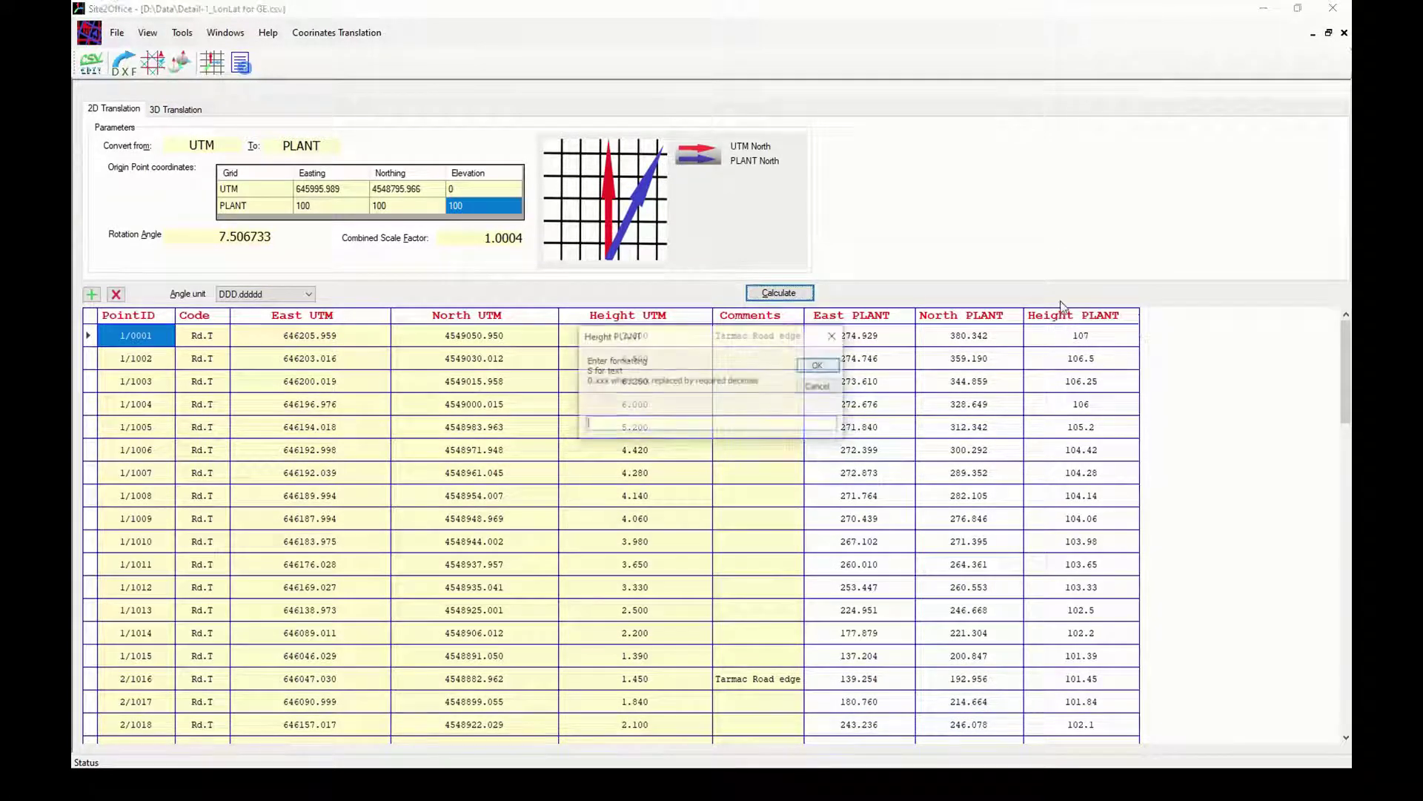
type("0.000")
key("Return")
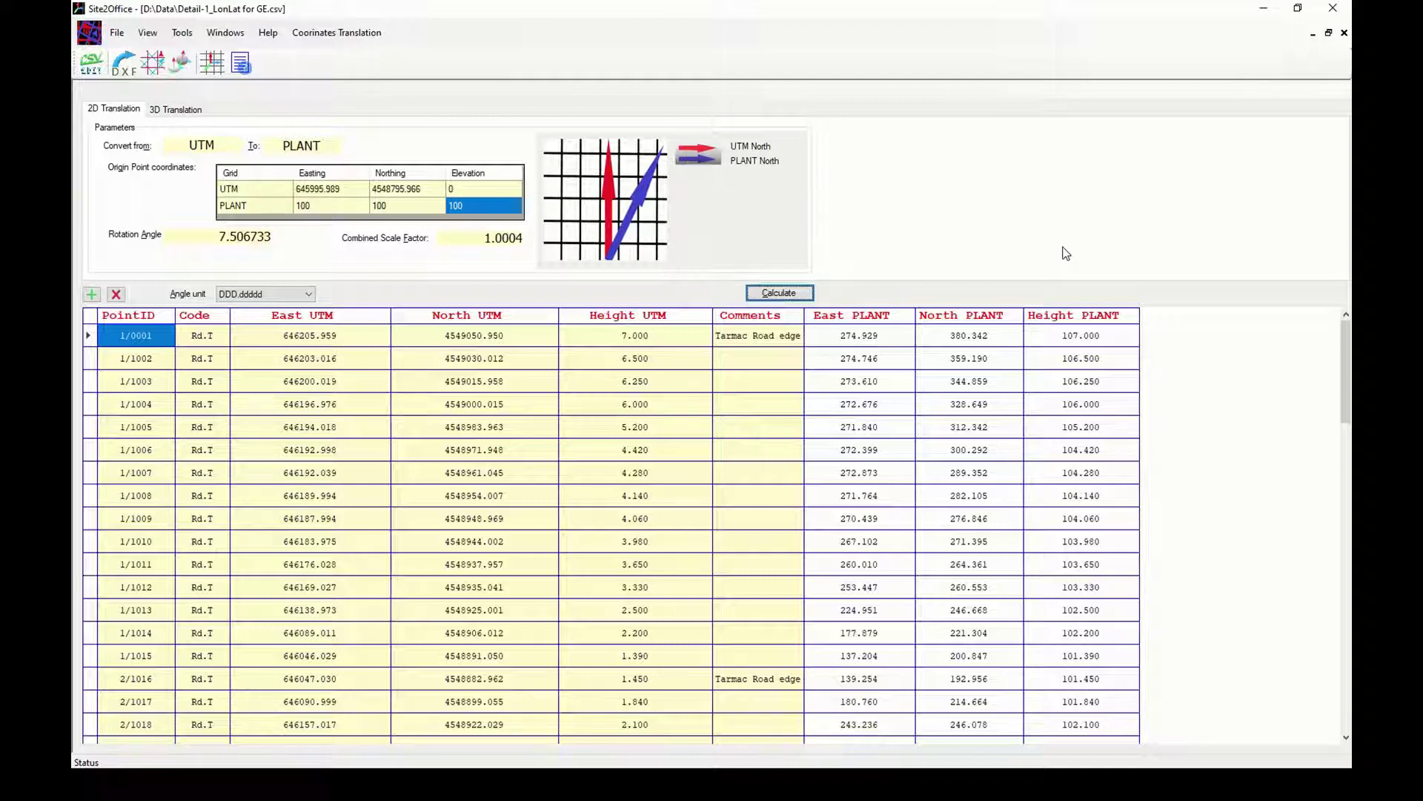
Step: Save the translation as Detail-1_PLANT.csv, keeping header information and column names
left_click(334, 33)
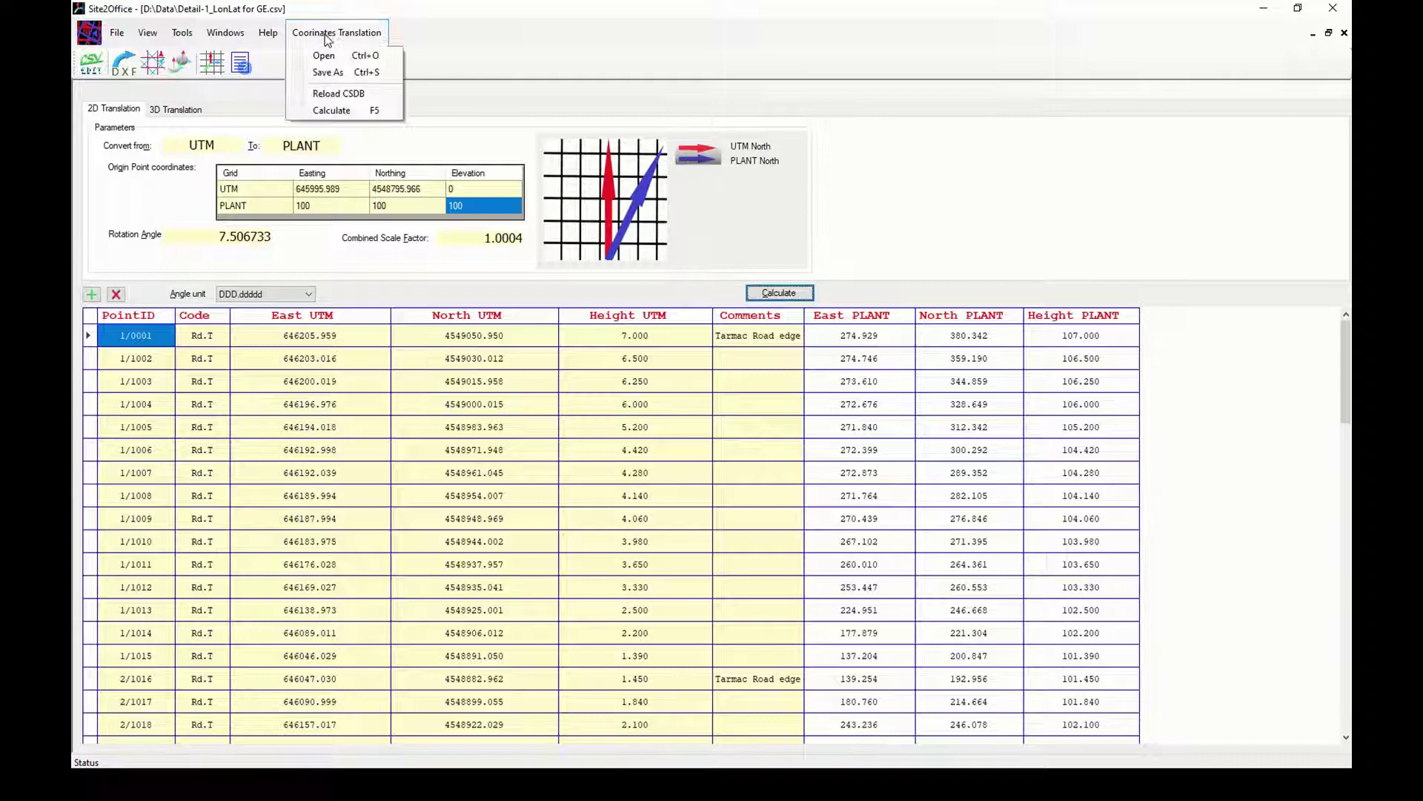
left_click(328, 72)
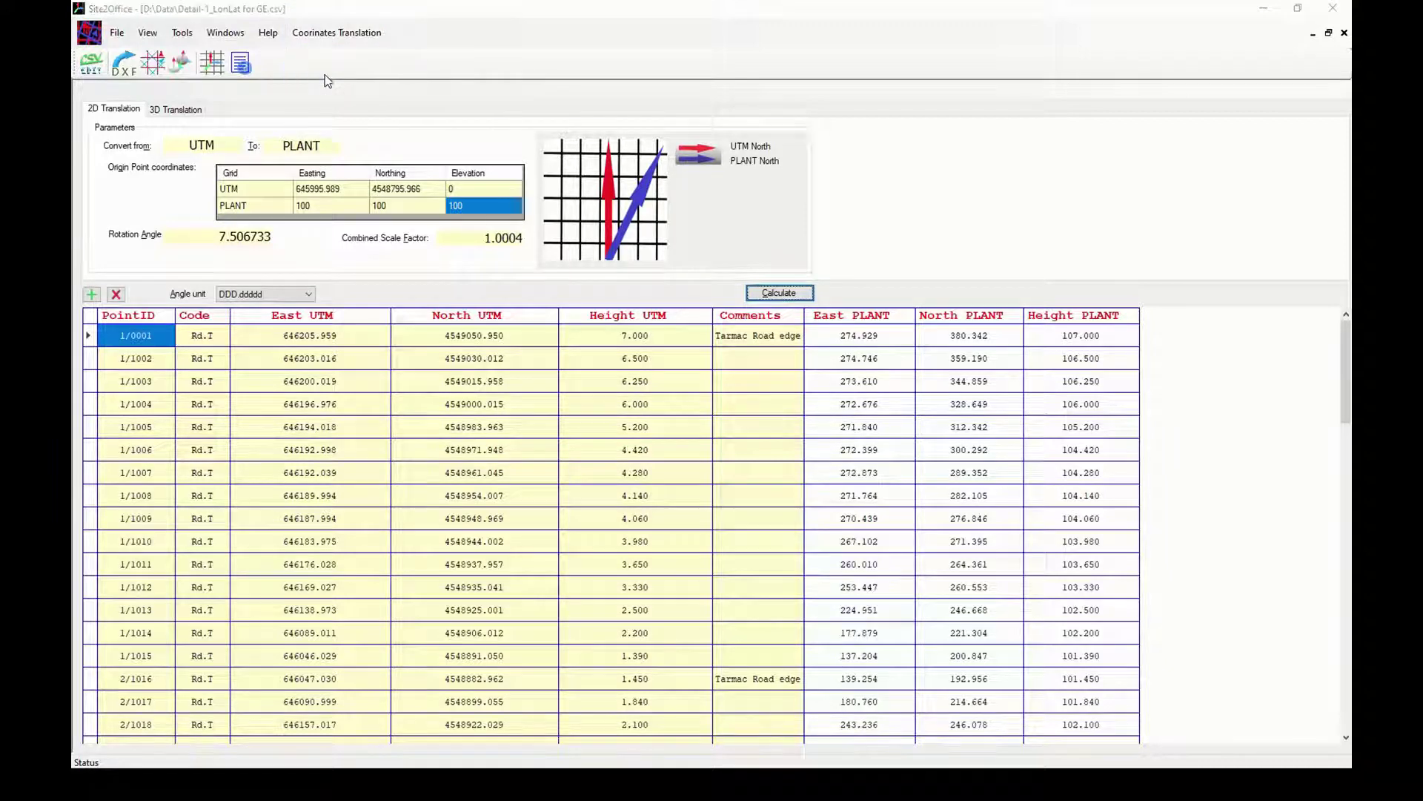
left_click(259, 131)
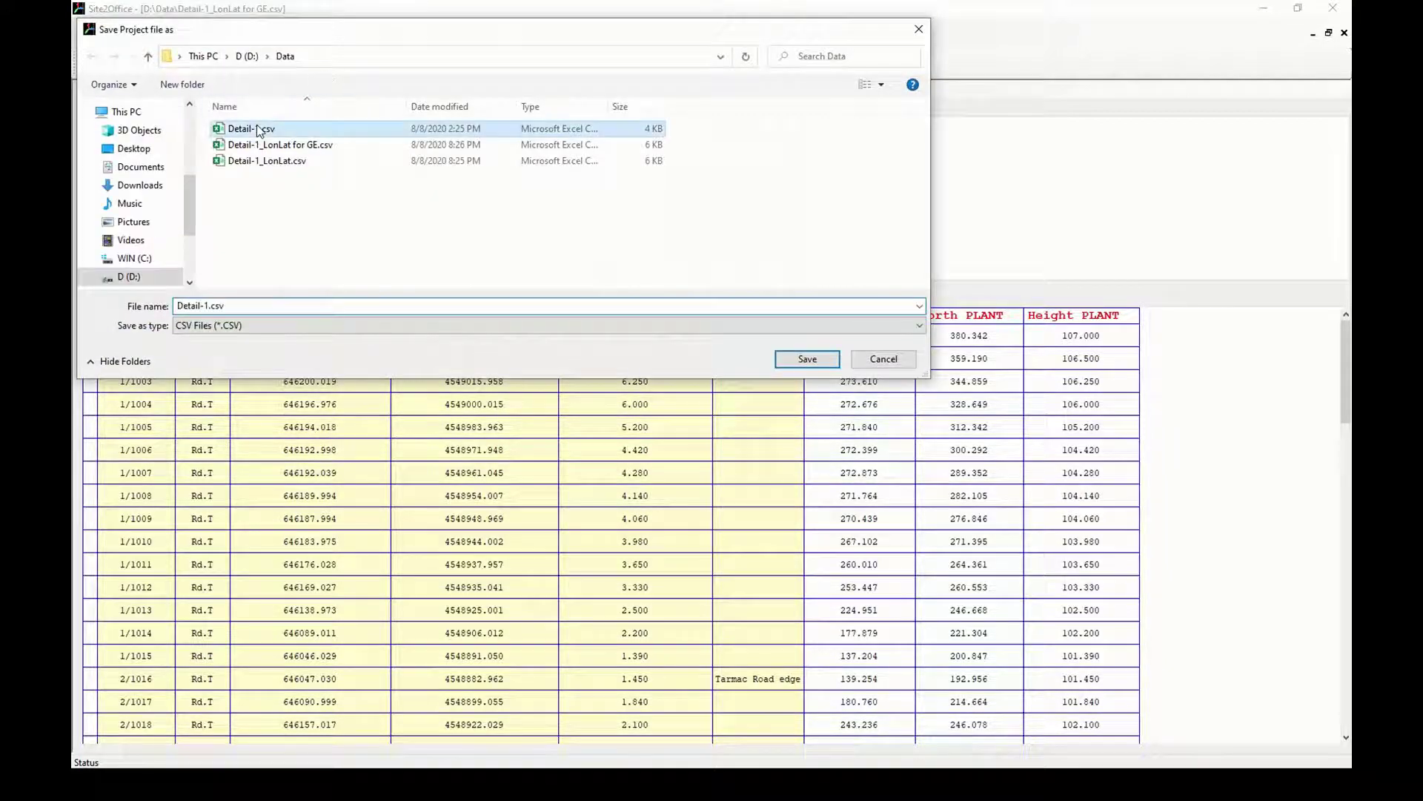
left_click(208, 305)
left_click(208, 305)
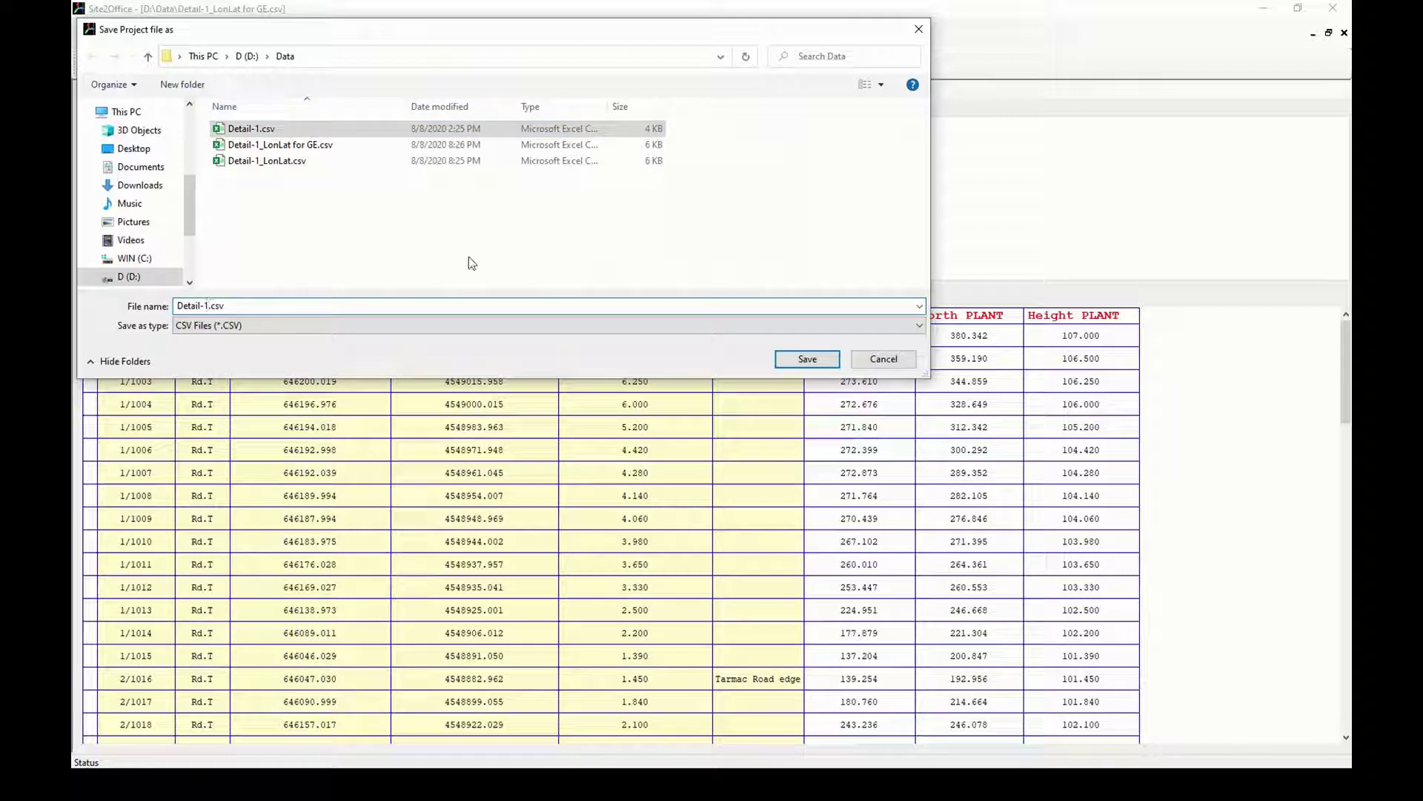
type("_")
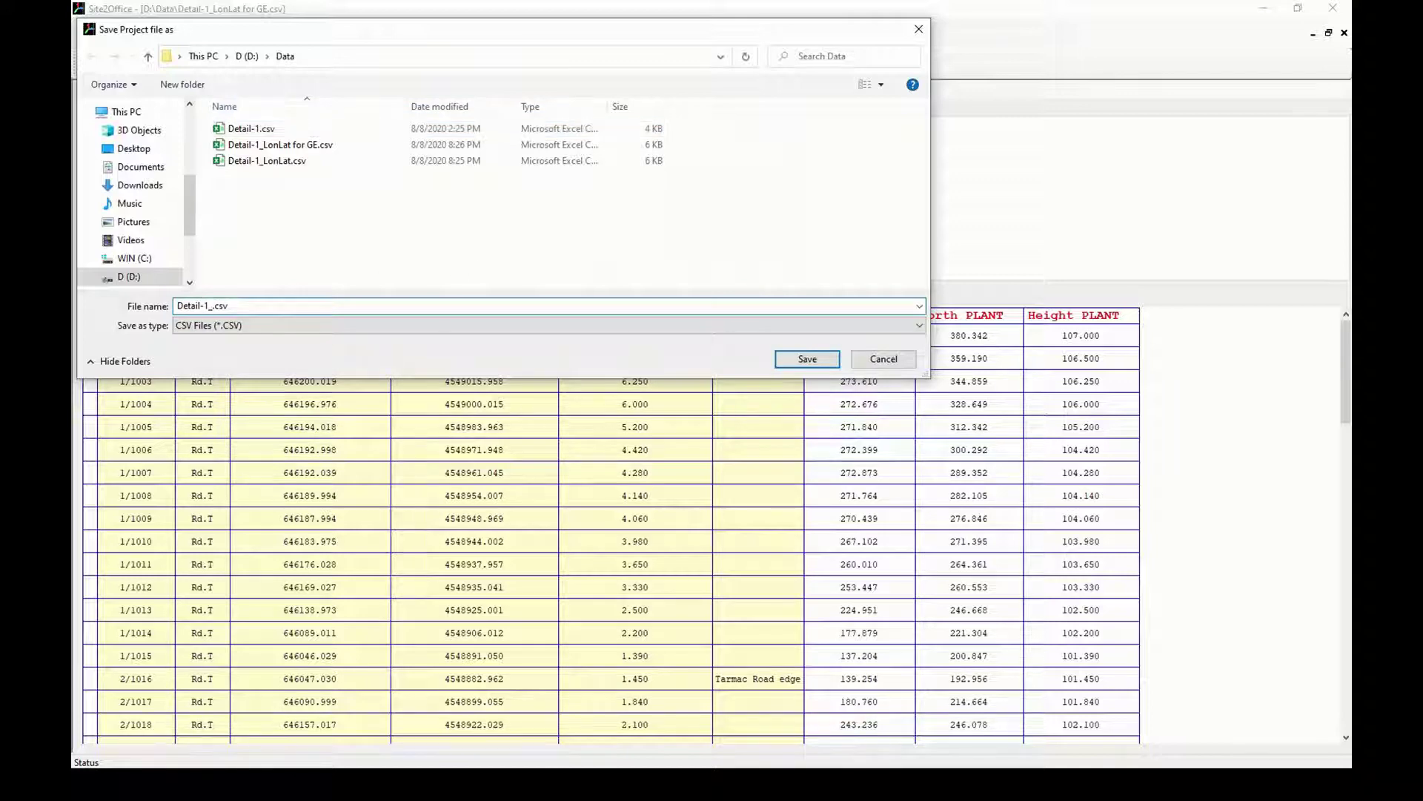
type("PLANT")
left_click(807, 359)
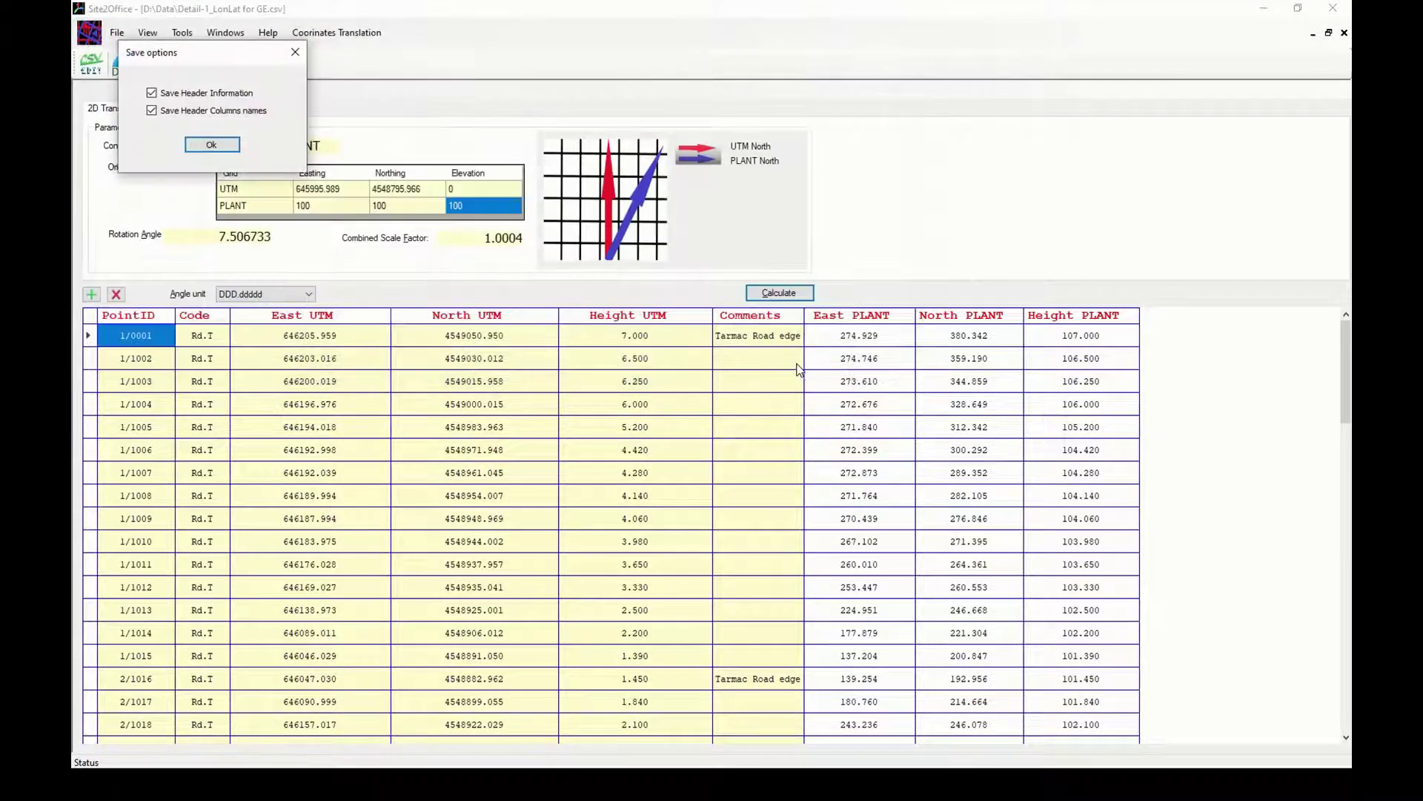
left_click_drag(217, 55, 604, 370)
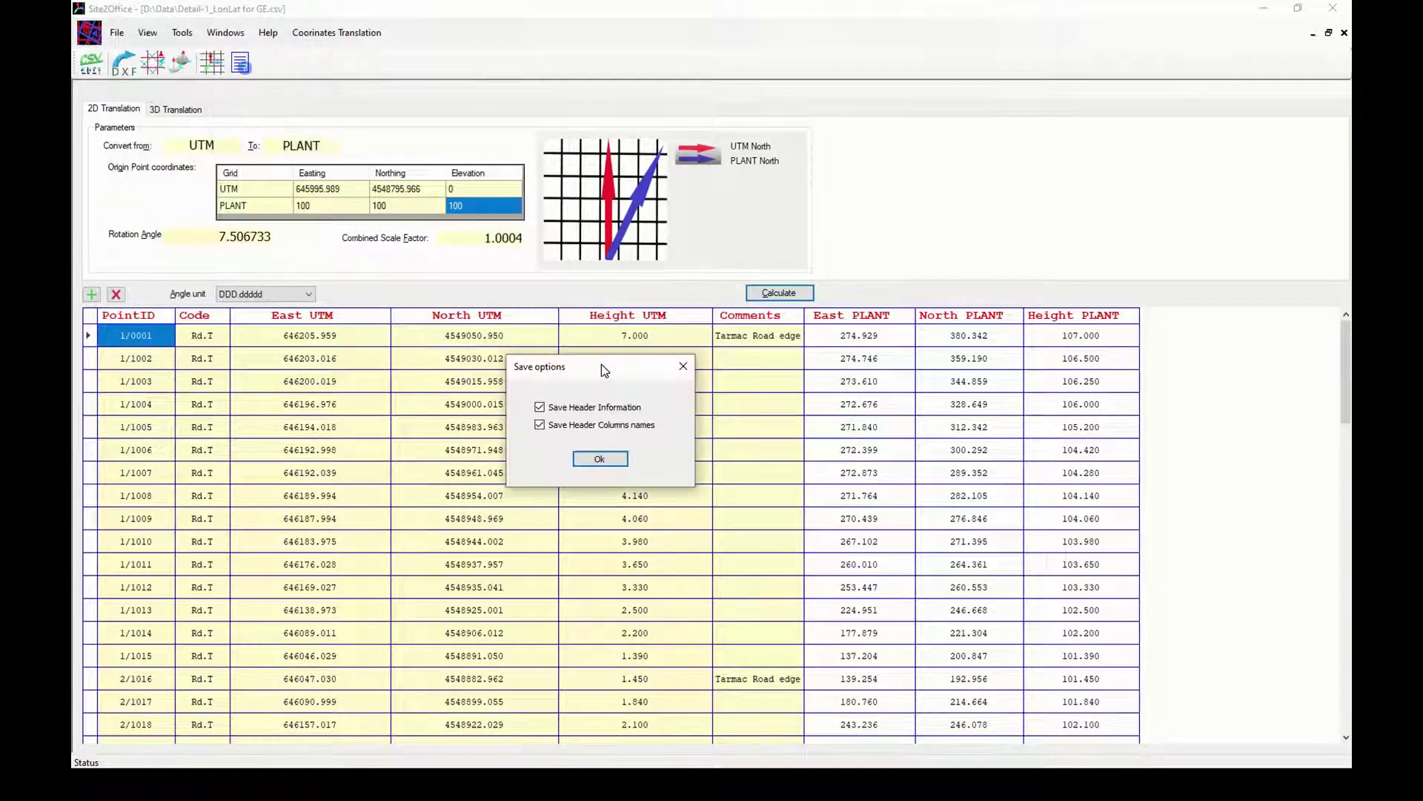
left_click(599, 459)
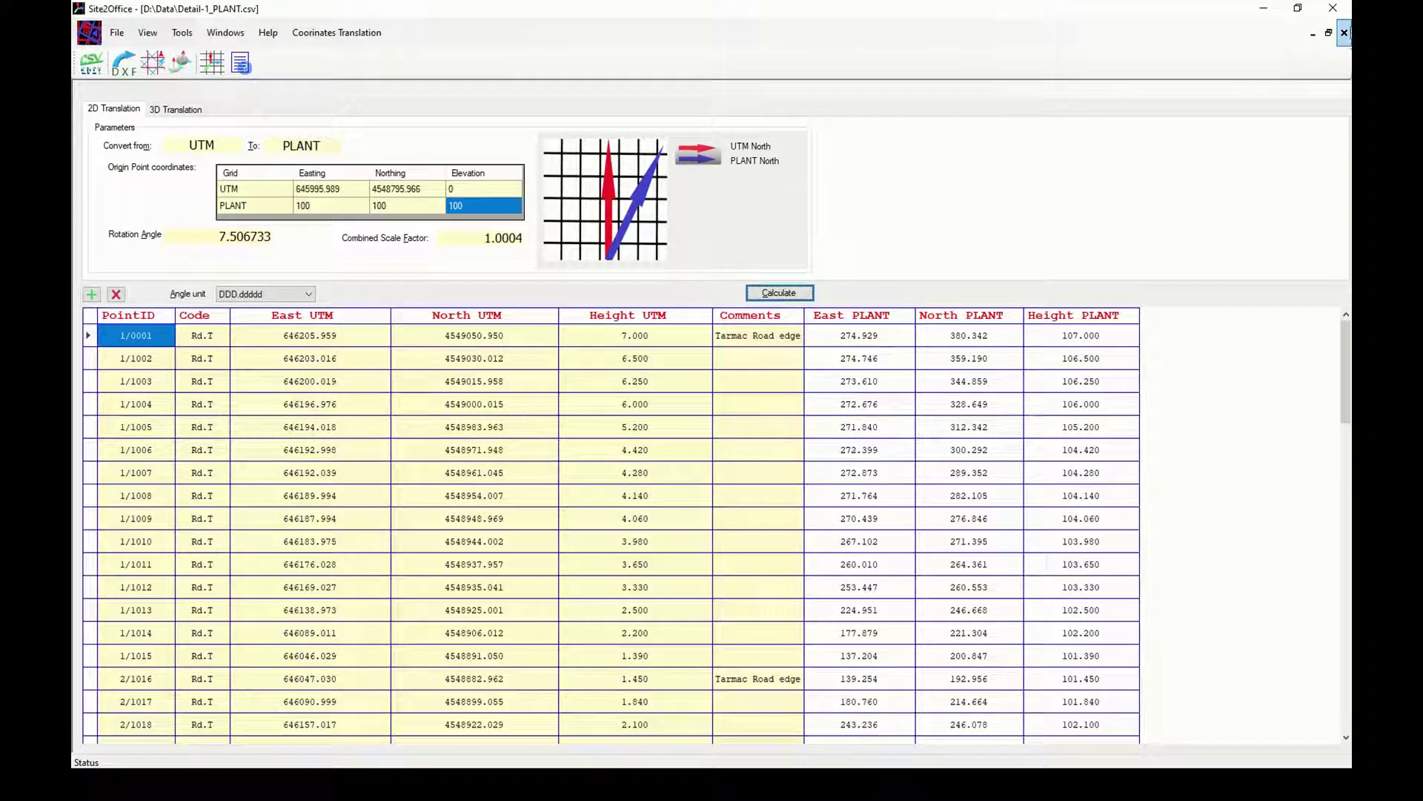
Step: Close the translation window and open Detail-1_PLANT.csv in the CSV editor
left_click(1346, 33)
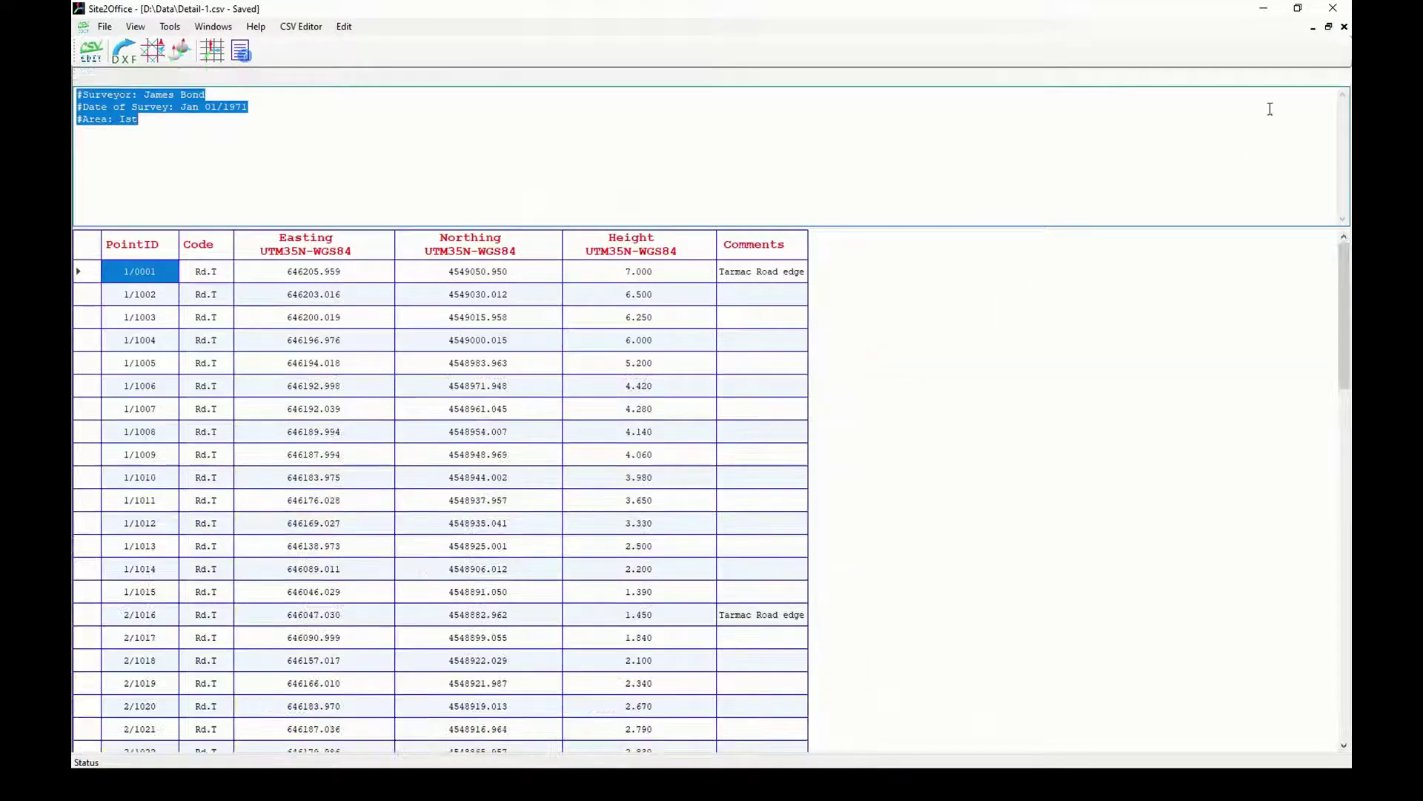
left_click(298, 30)
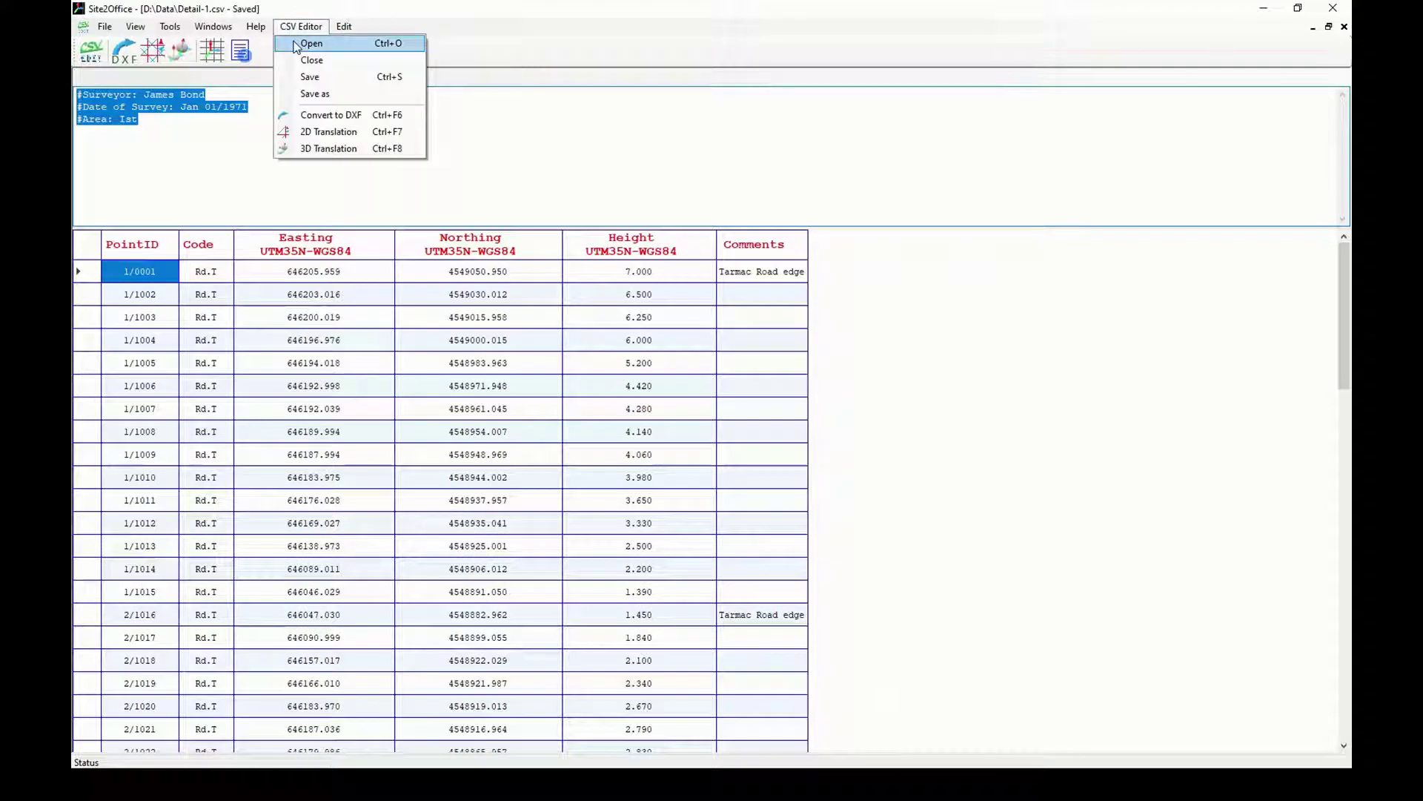
left_click(297, 47)
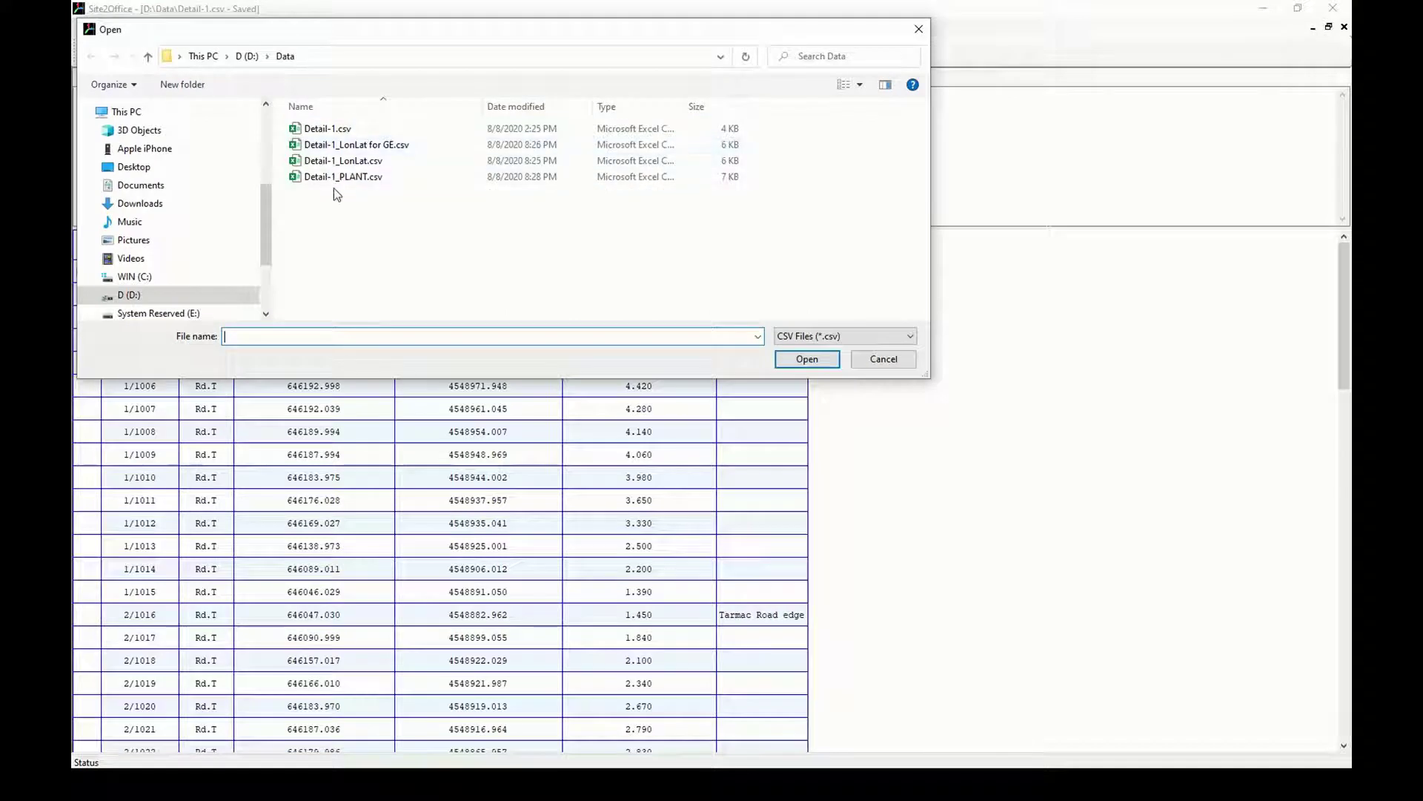
double_click(335, 180)
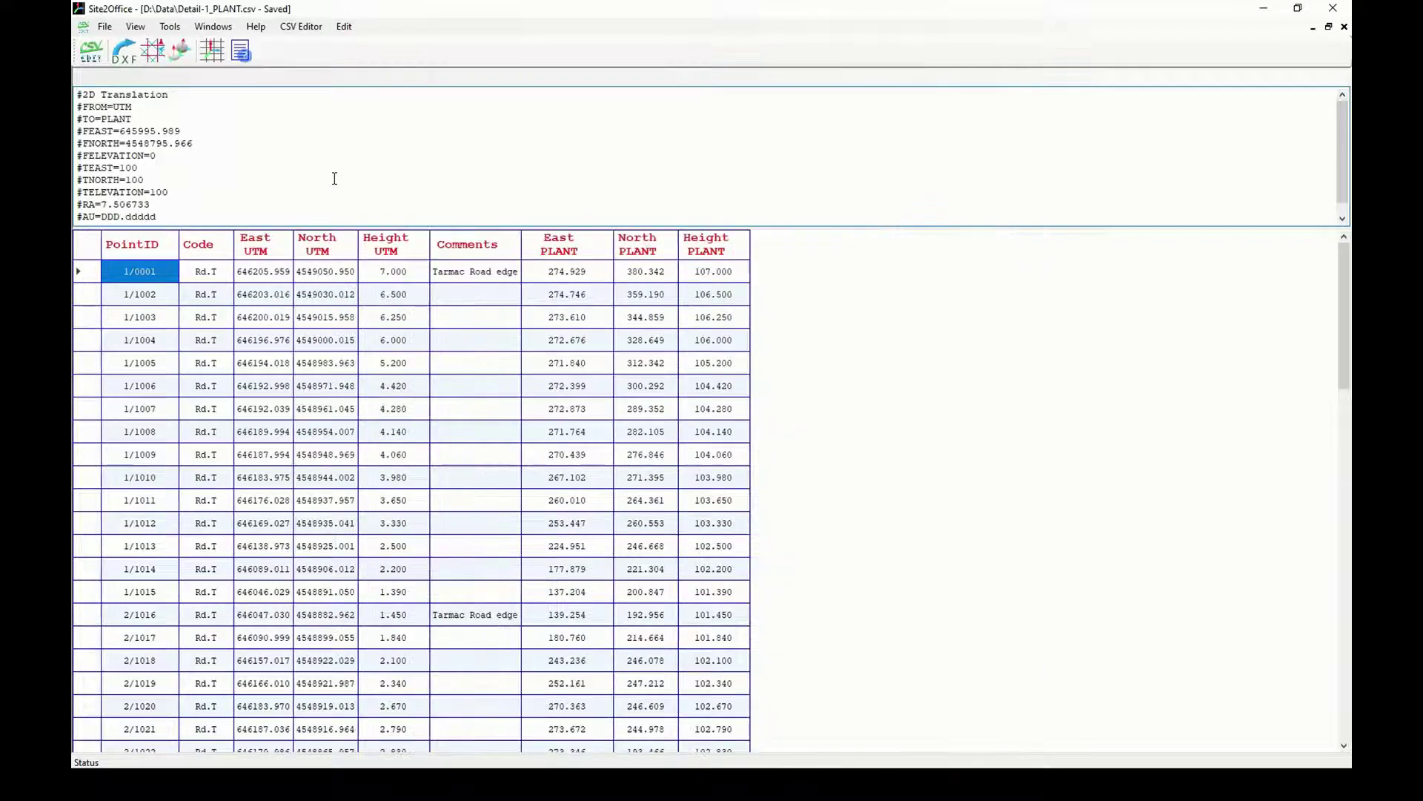
Step: Remove the East, North and Height UTM columns and move Comments after Height PLANT
right_click(275, 243)
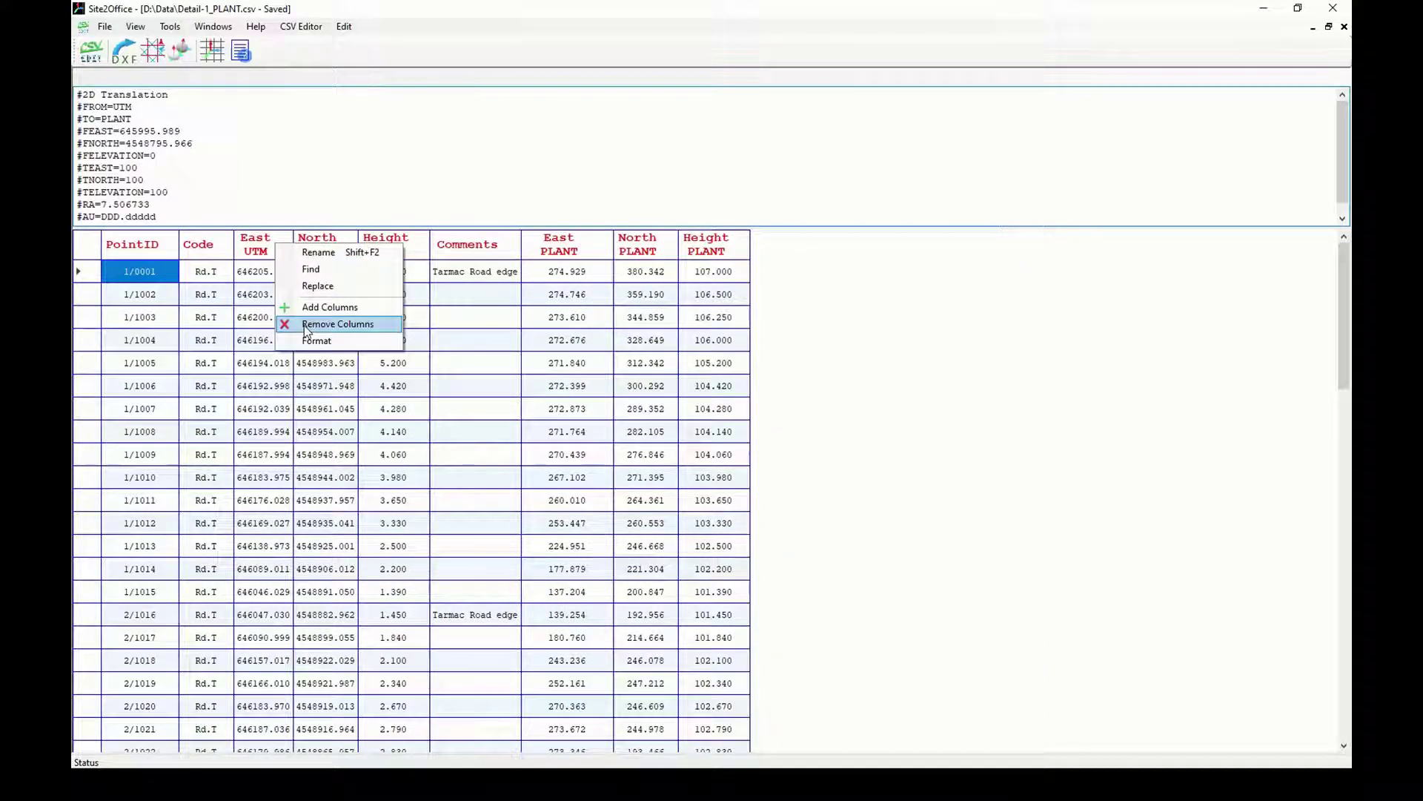
left_click(307, 325)
right_click(270, 248)
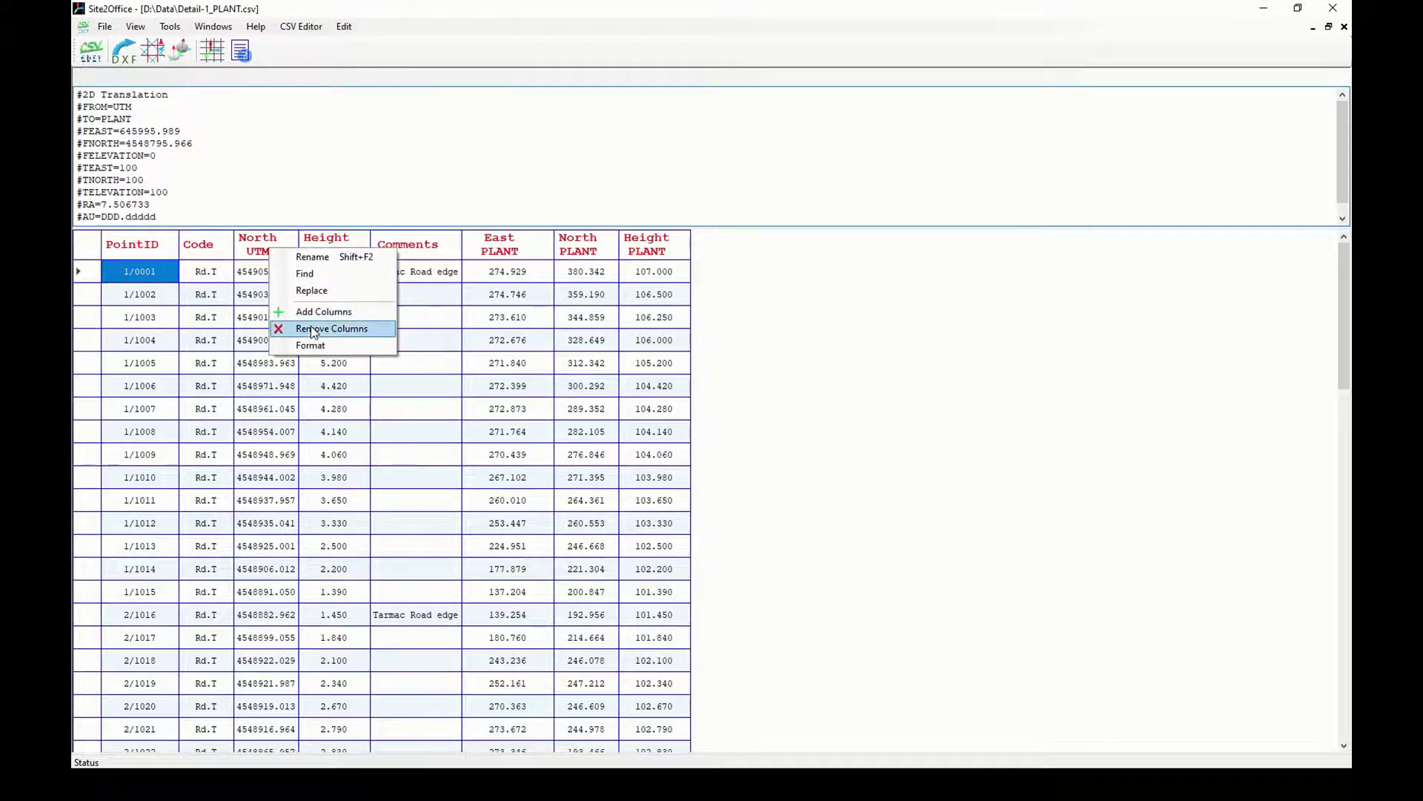
left_click(312, 330)
right_click(266, 250)
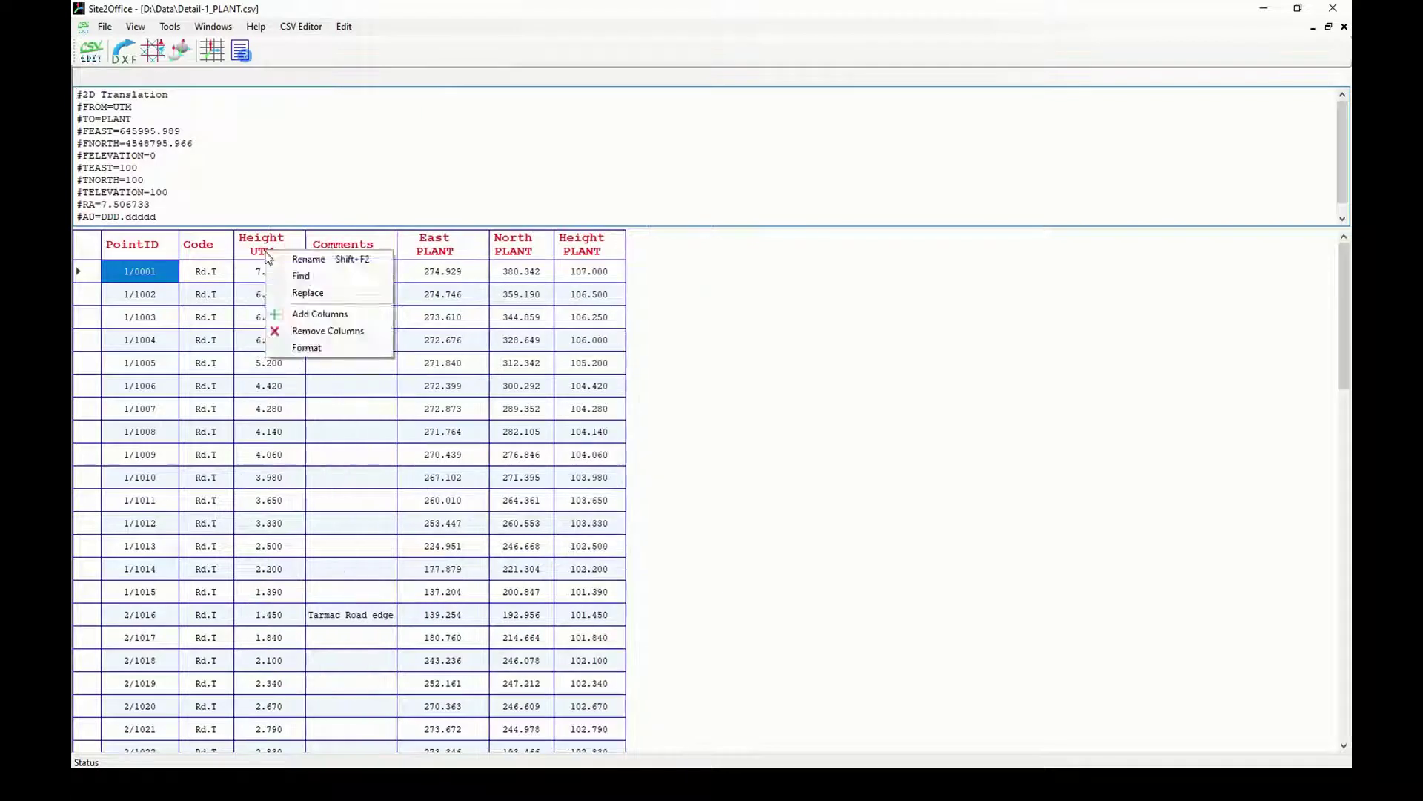
left_click(302, 336)
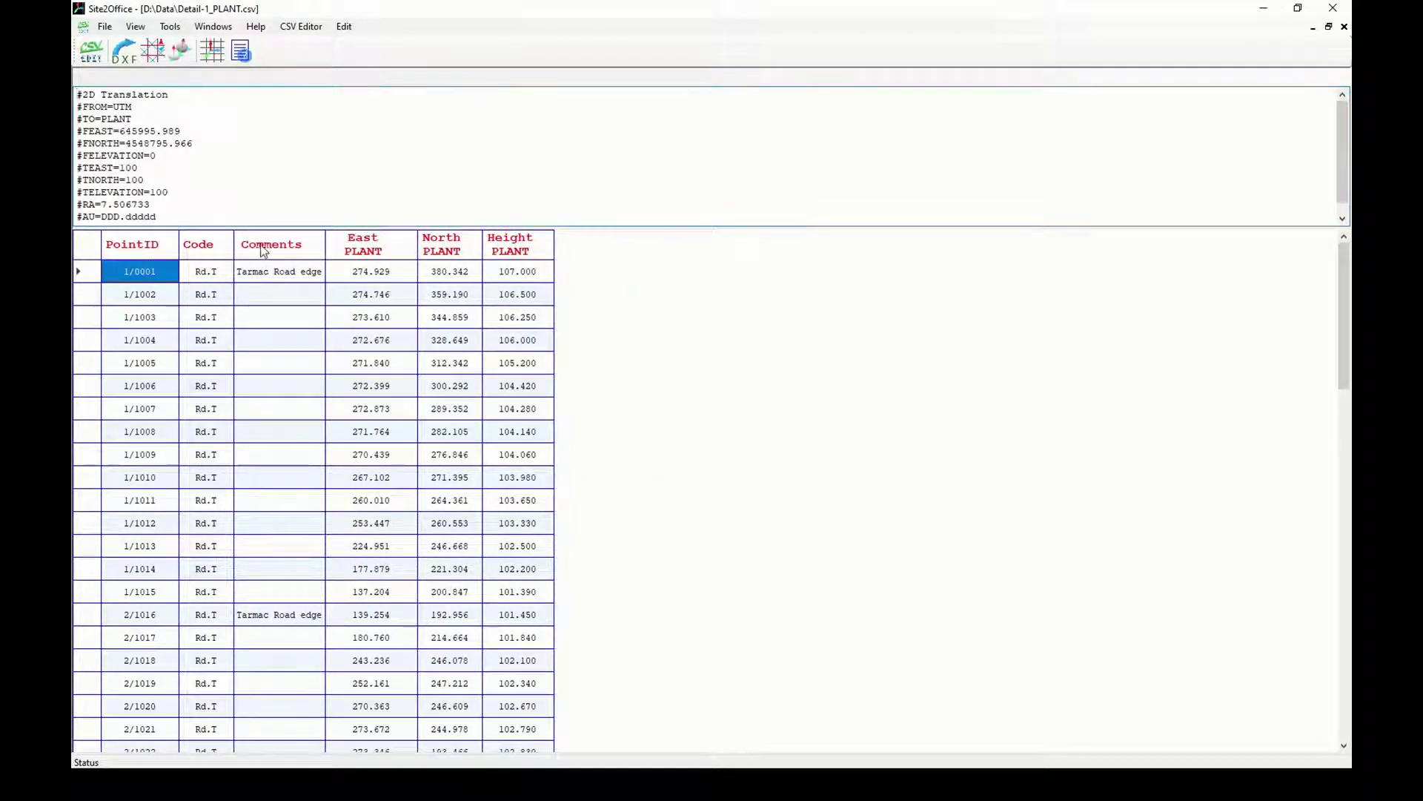
left_click_drag(264, 250, 557, 252)
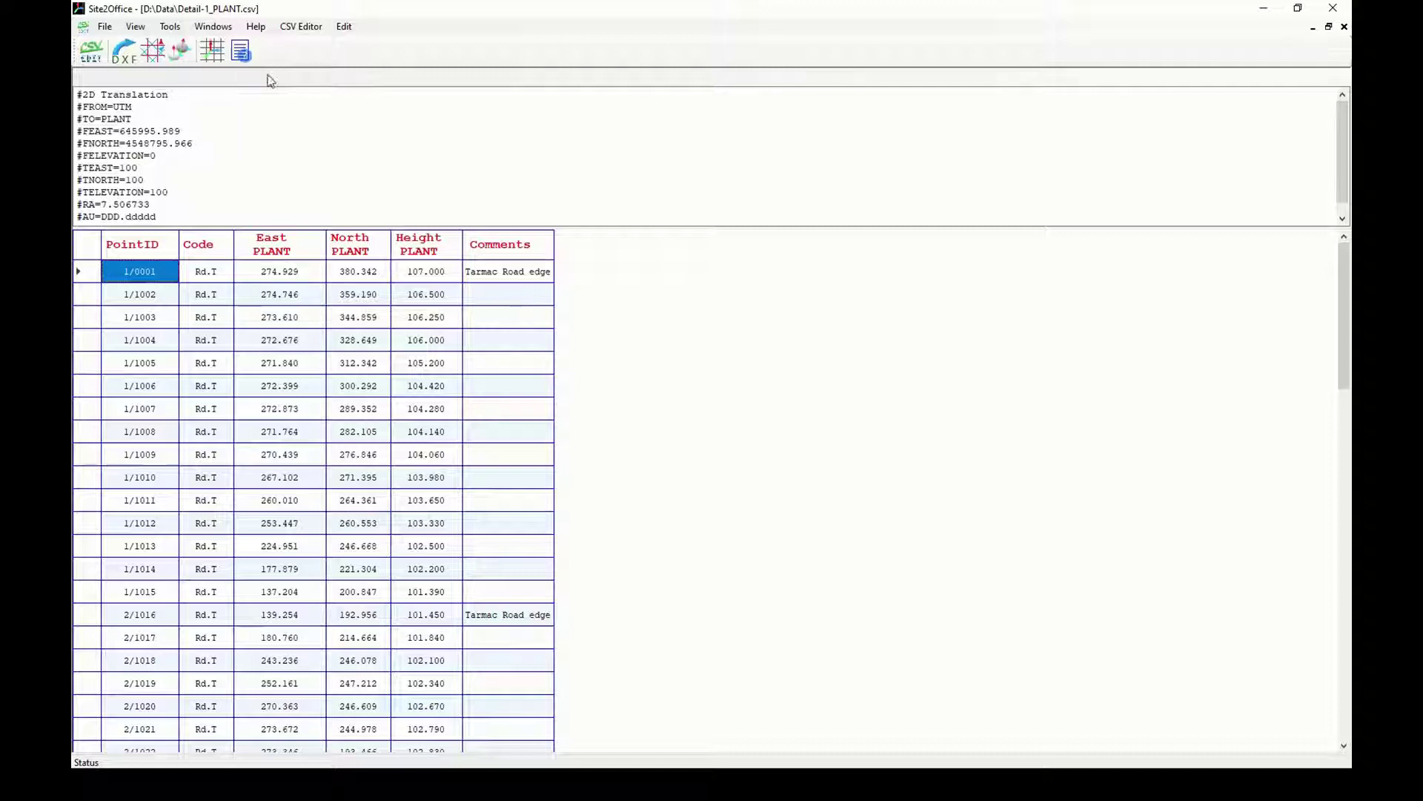
Step: Save the trimmed table and convert Detail-1_PLANT.csv into Detail-1_PLANT.dxf, closing the conversion panel
left_click(292, 31)
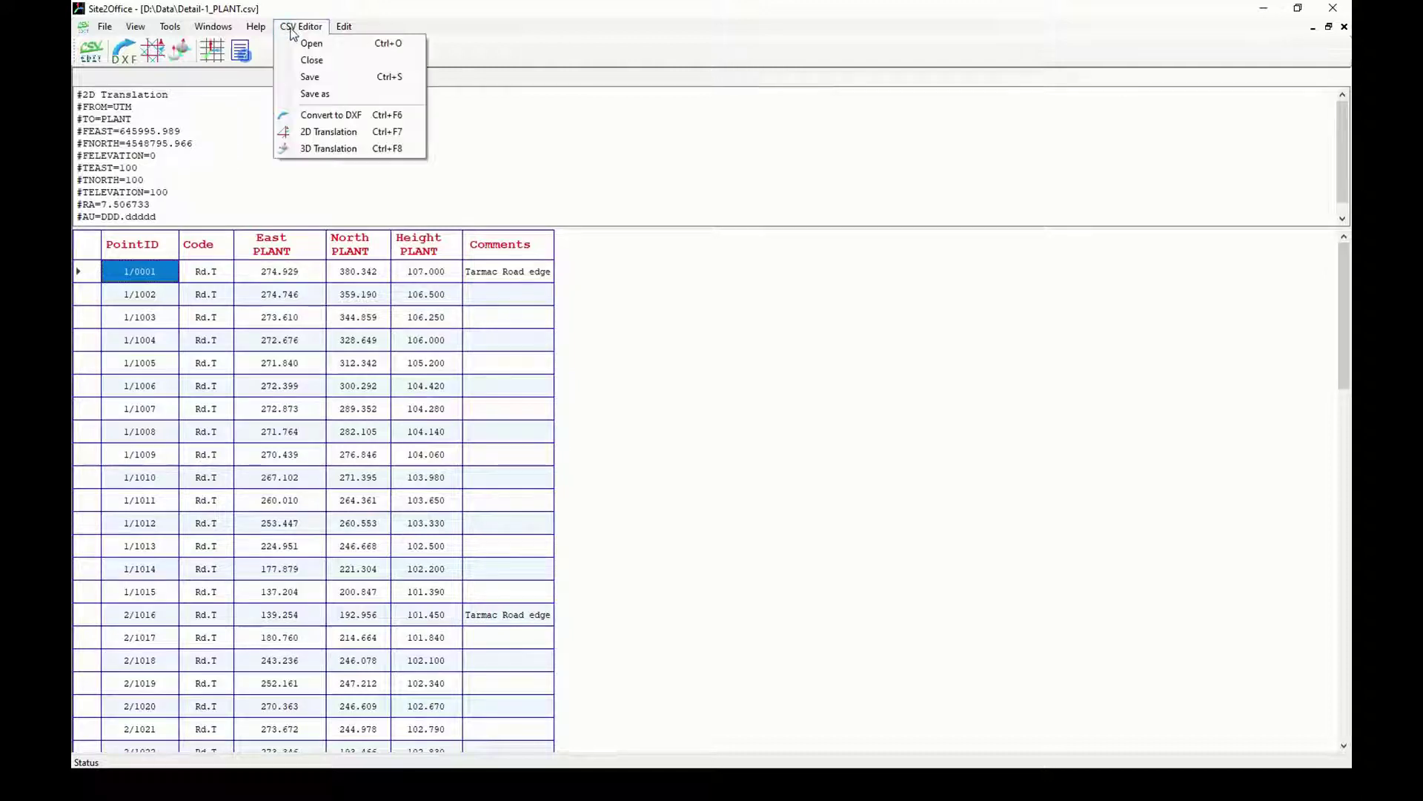
left_click(315, 81)
left_click(303, 32)
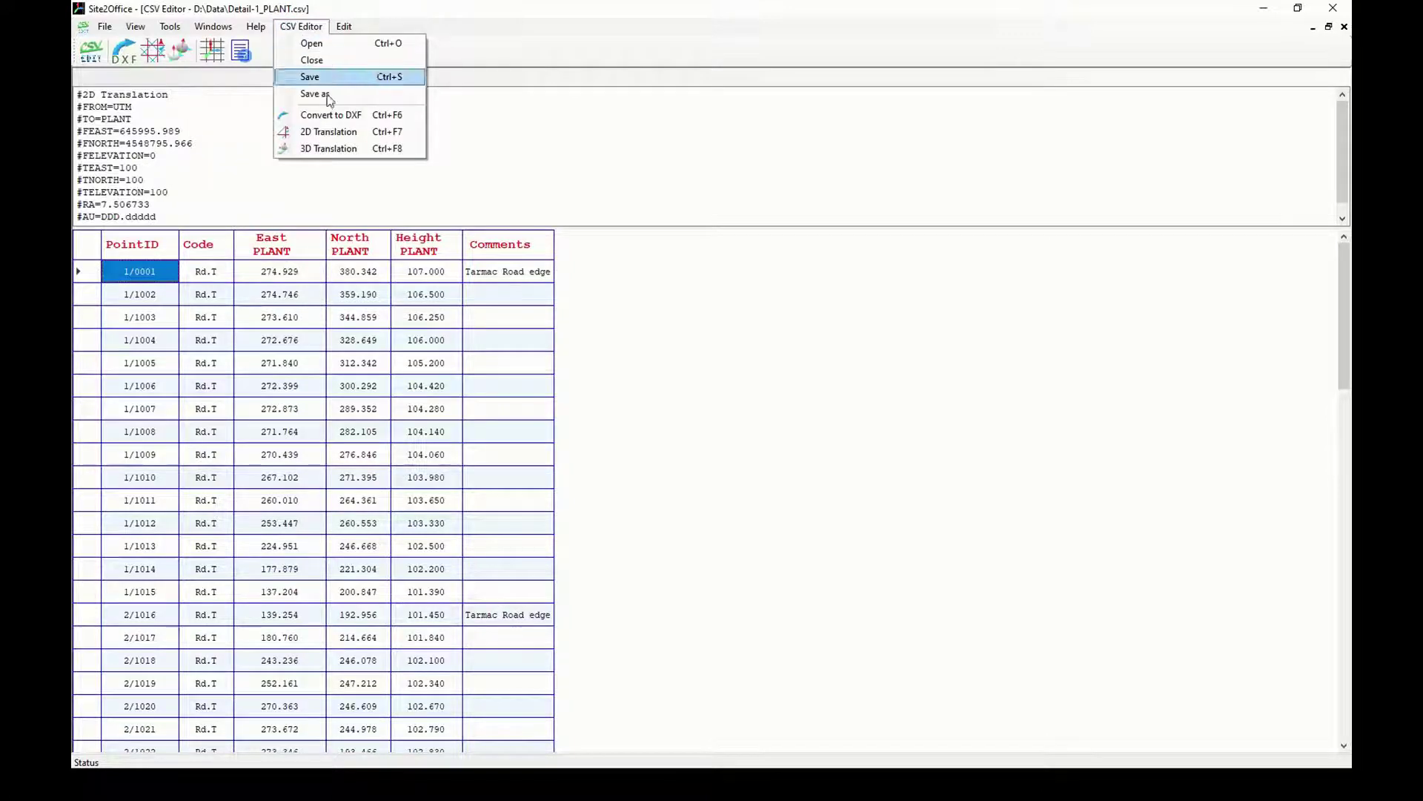
left_click(332, 116)
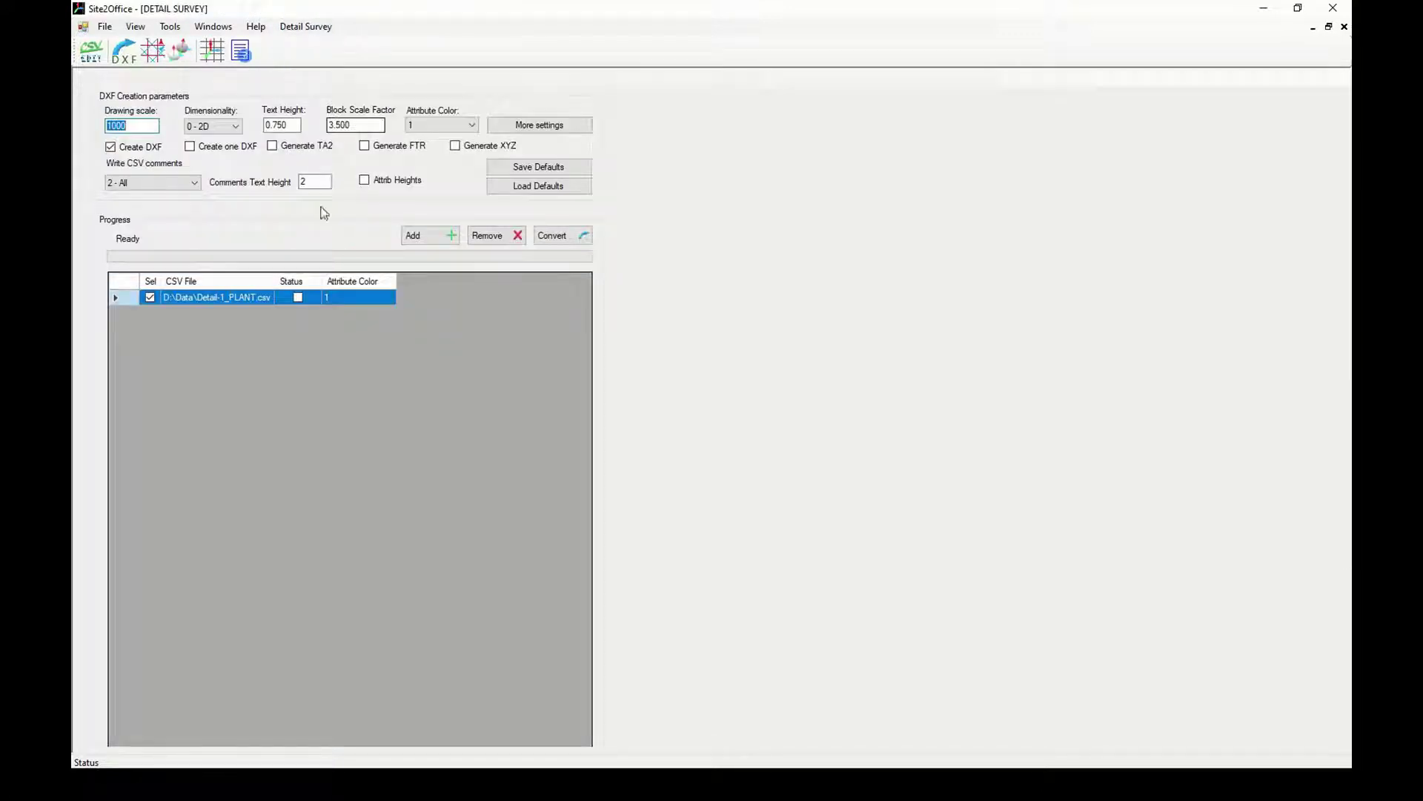
left_click(581, 236)
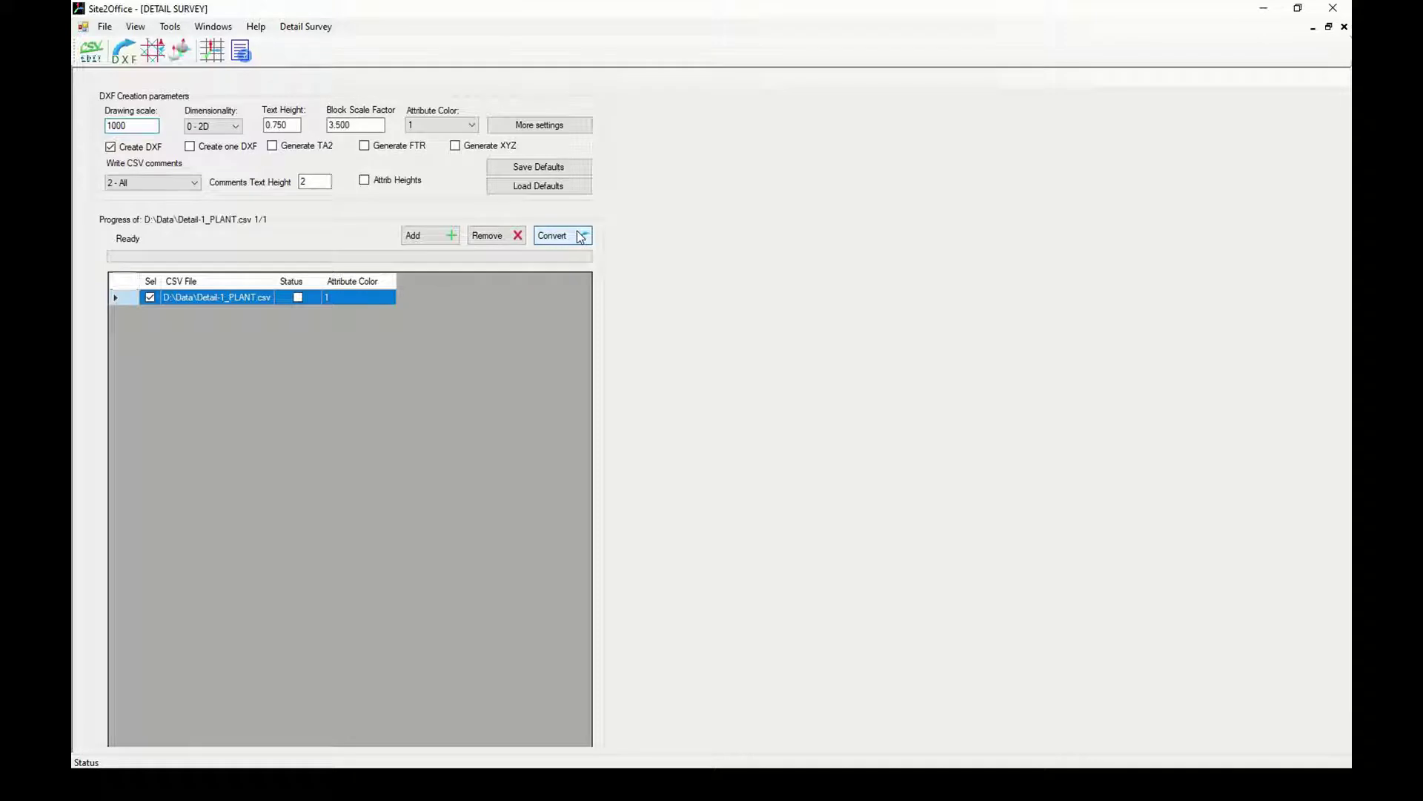
left_click(1345, 27)
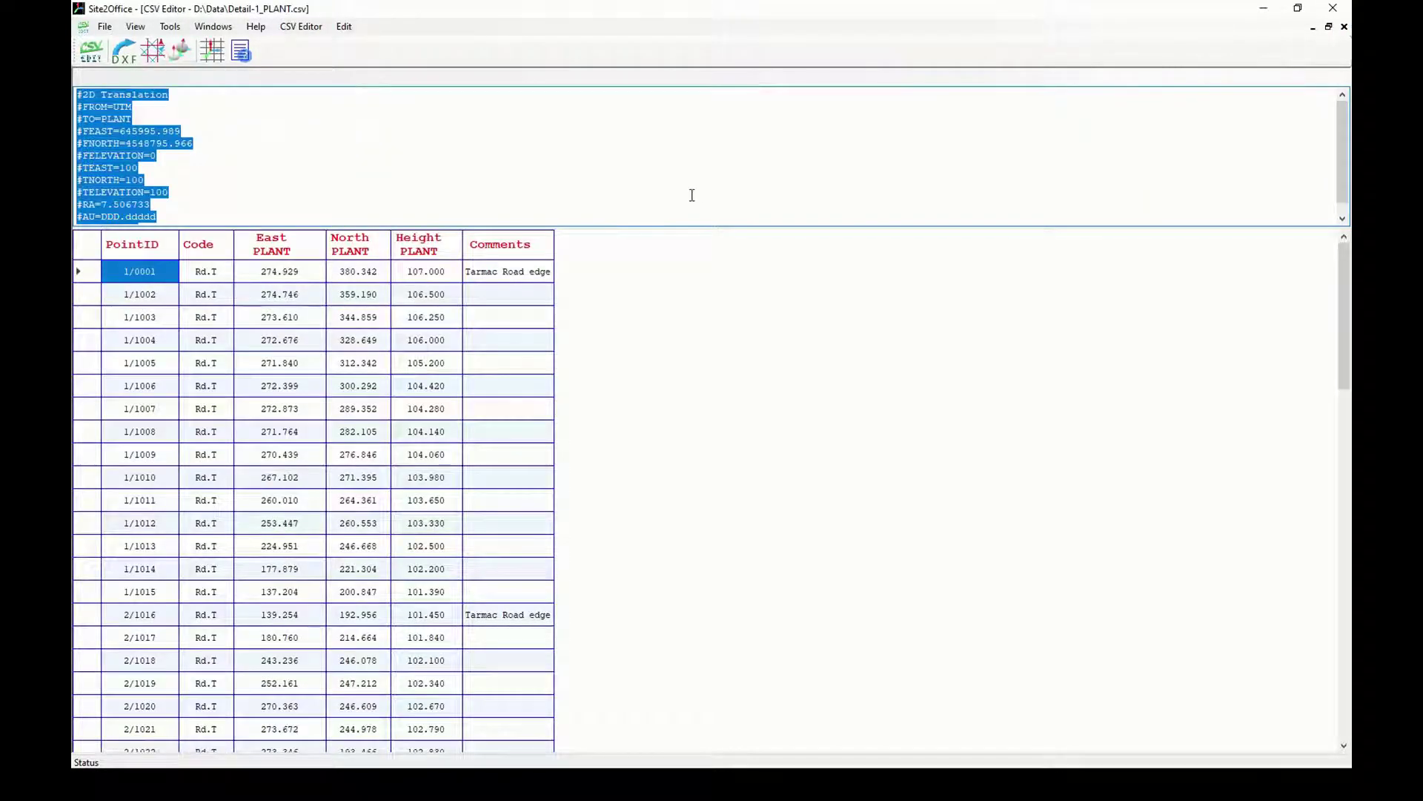
left_click(678, 268)
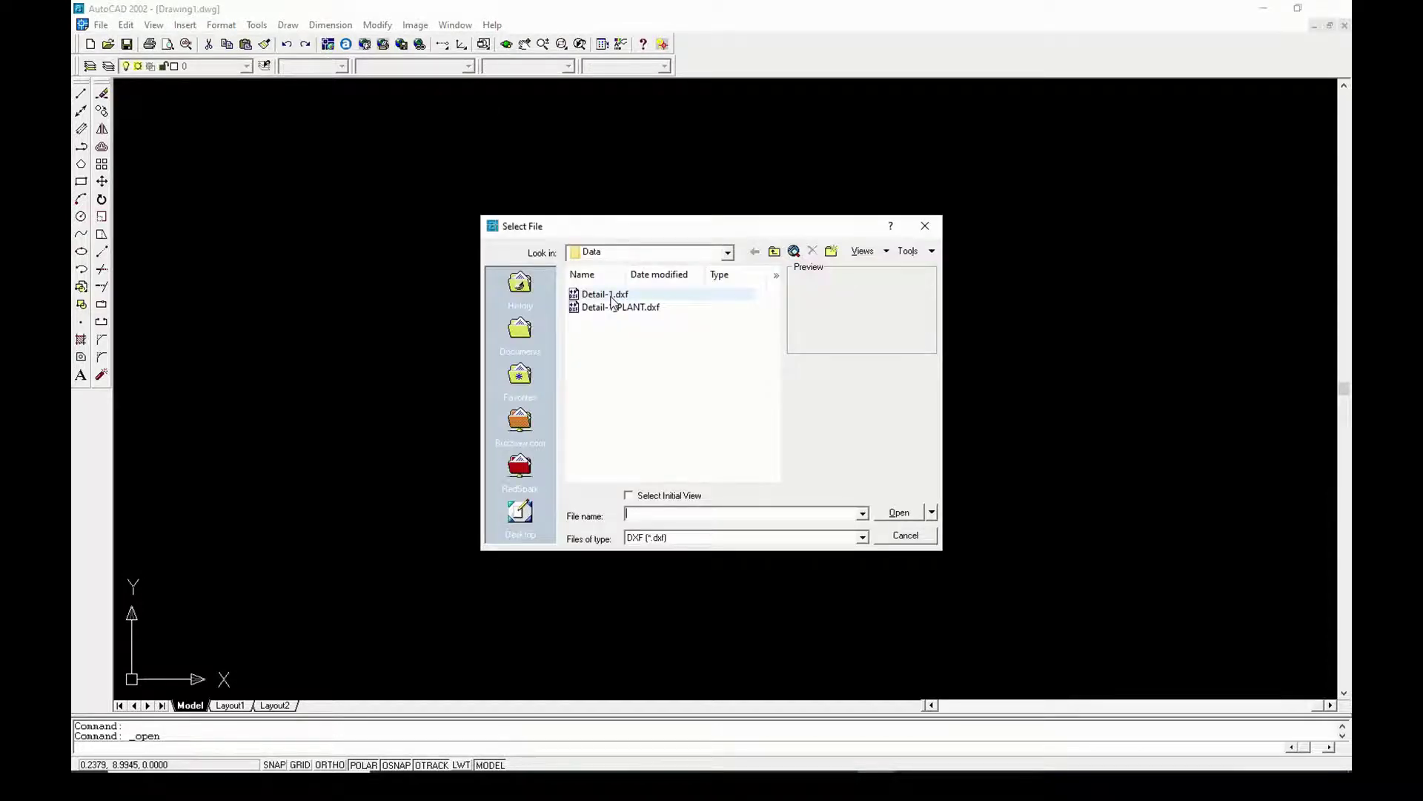
Step: Open Detail-1.dxf and zoom to extents so the whole road layout is visible
double_click(611, 295)
type("zoom")
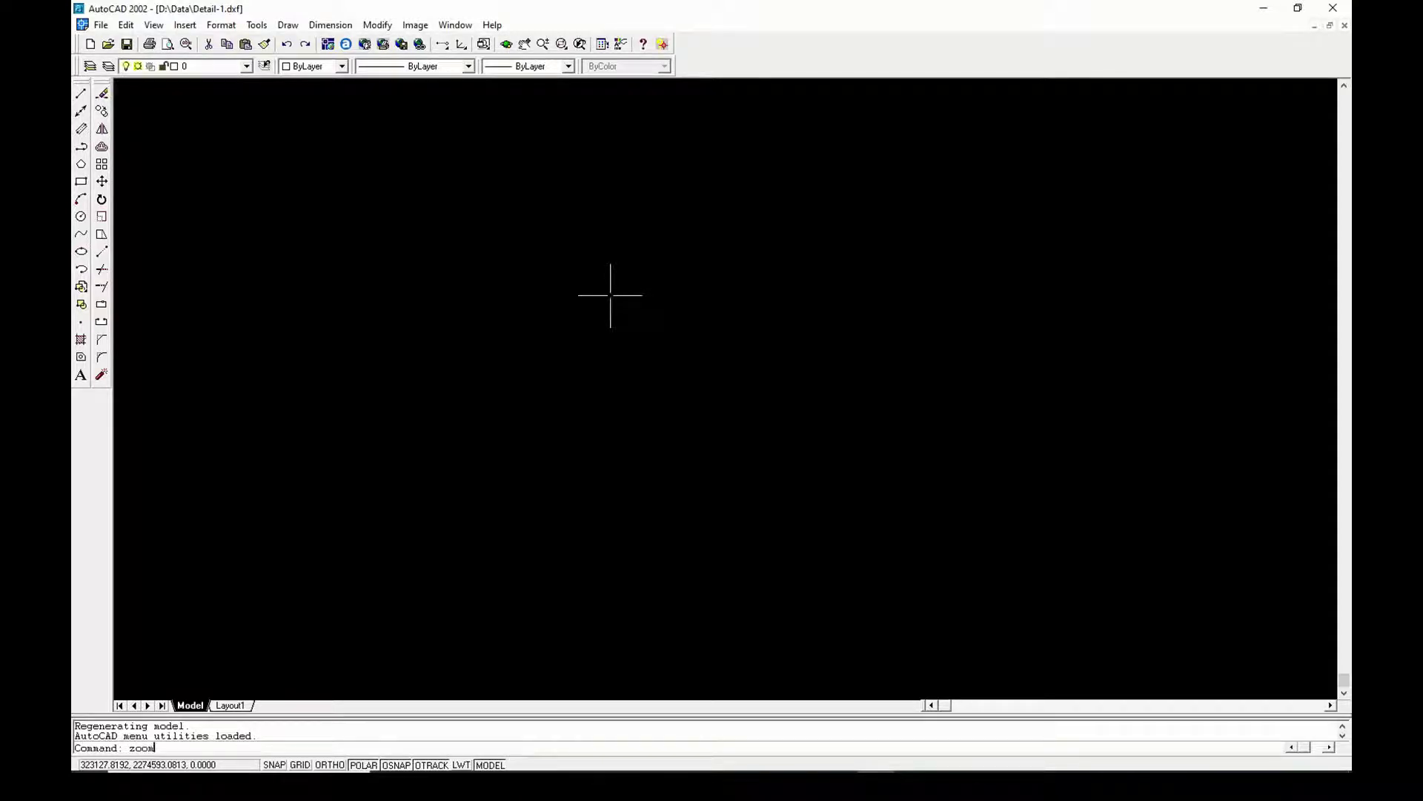
key("Return")
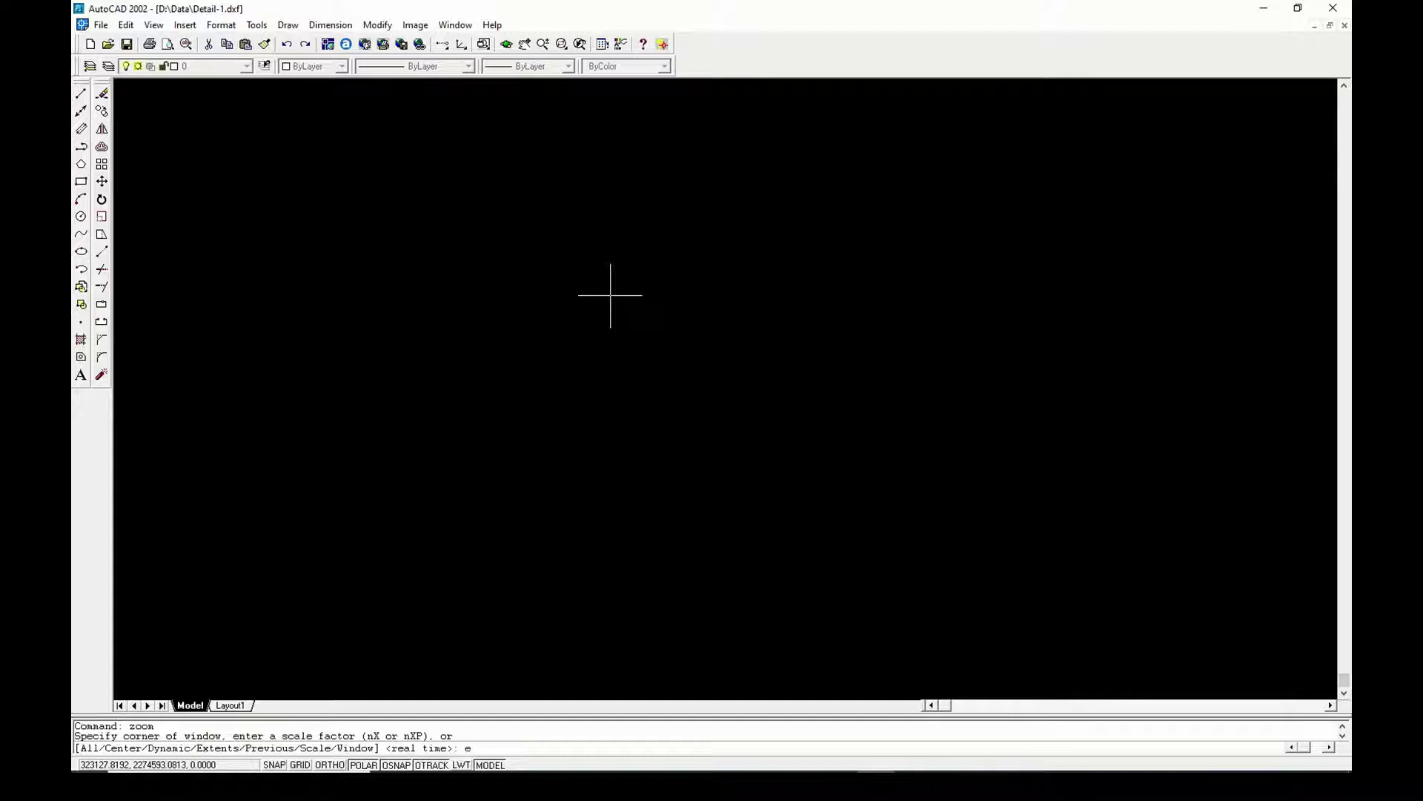
key("Return")
key("Return")
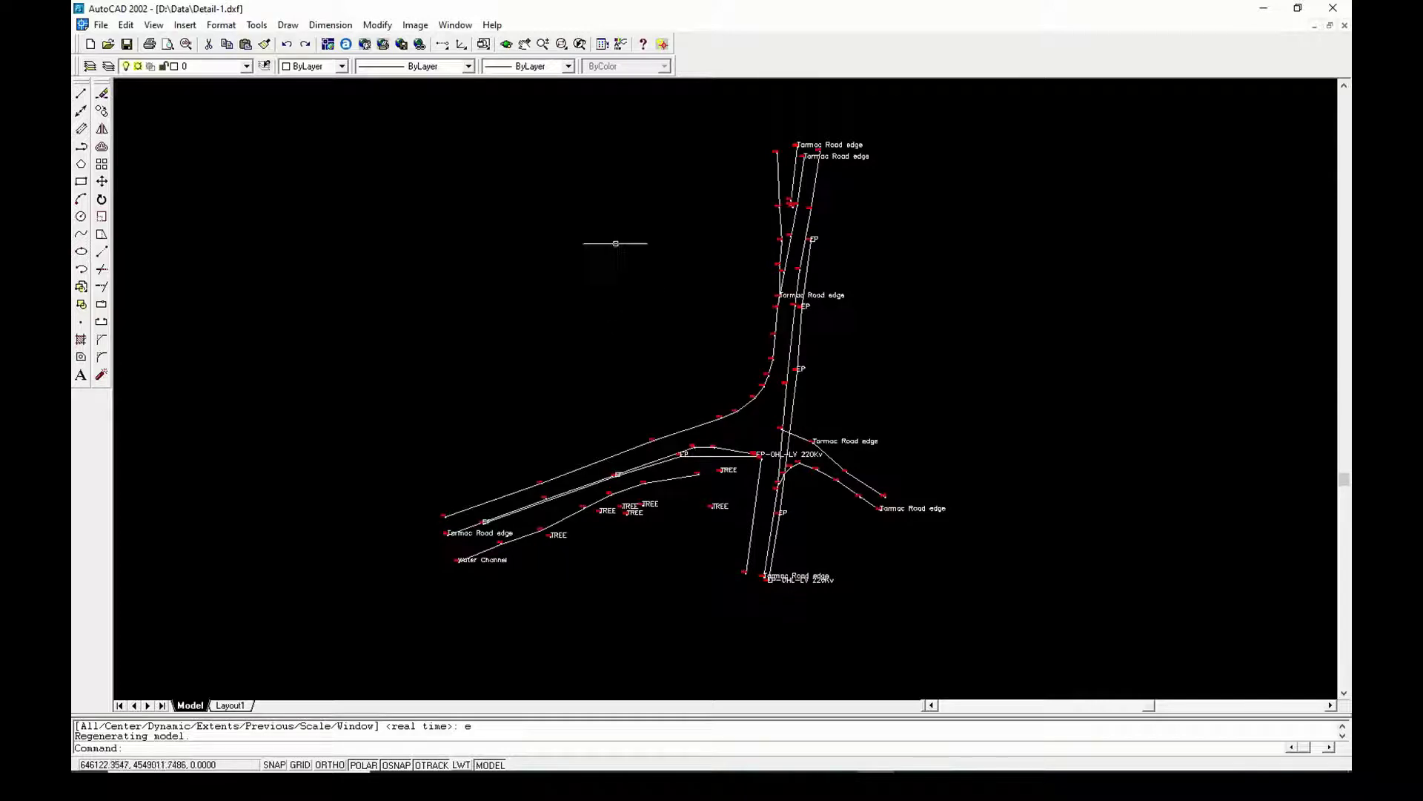
Step: Zoom and pan to inspect the road junction, then bring up the Open dialog for another drawing
scroll(815, 599, "up", 5)
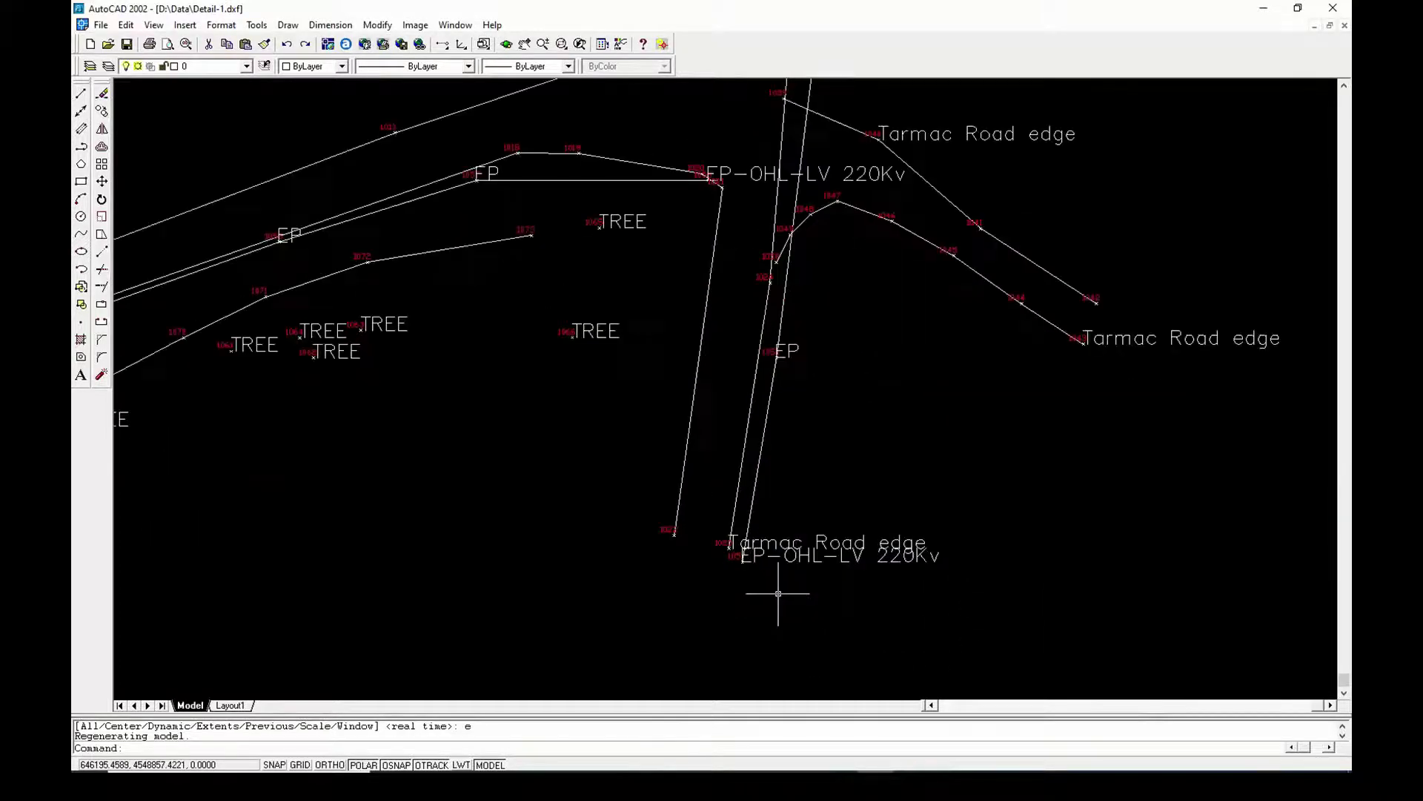
scroll(731, 572, "down", 3)
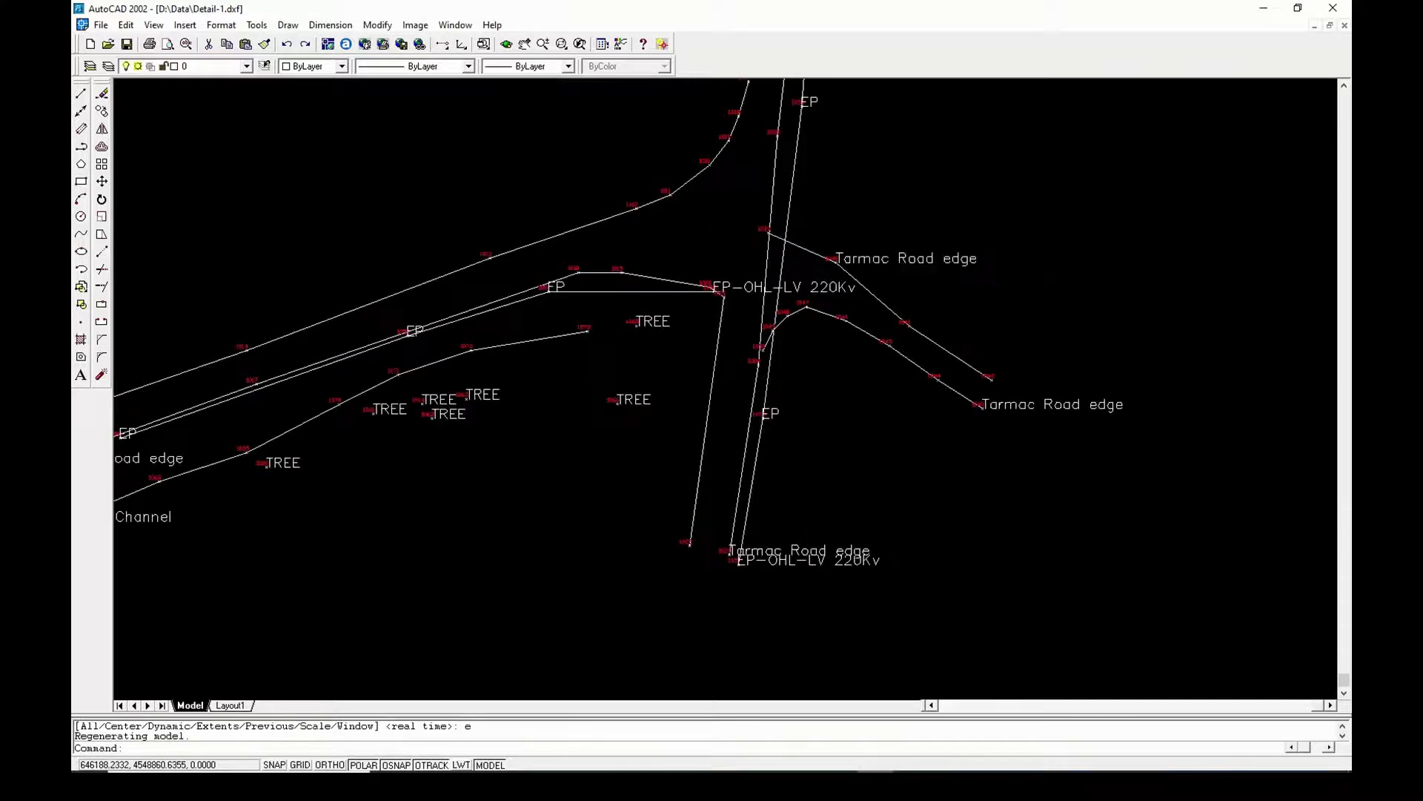
scroll(743, 541, "up", 2)
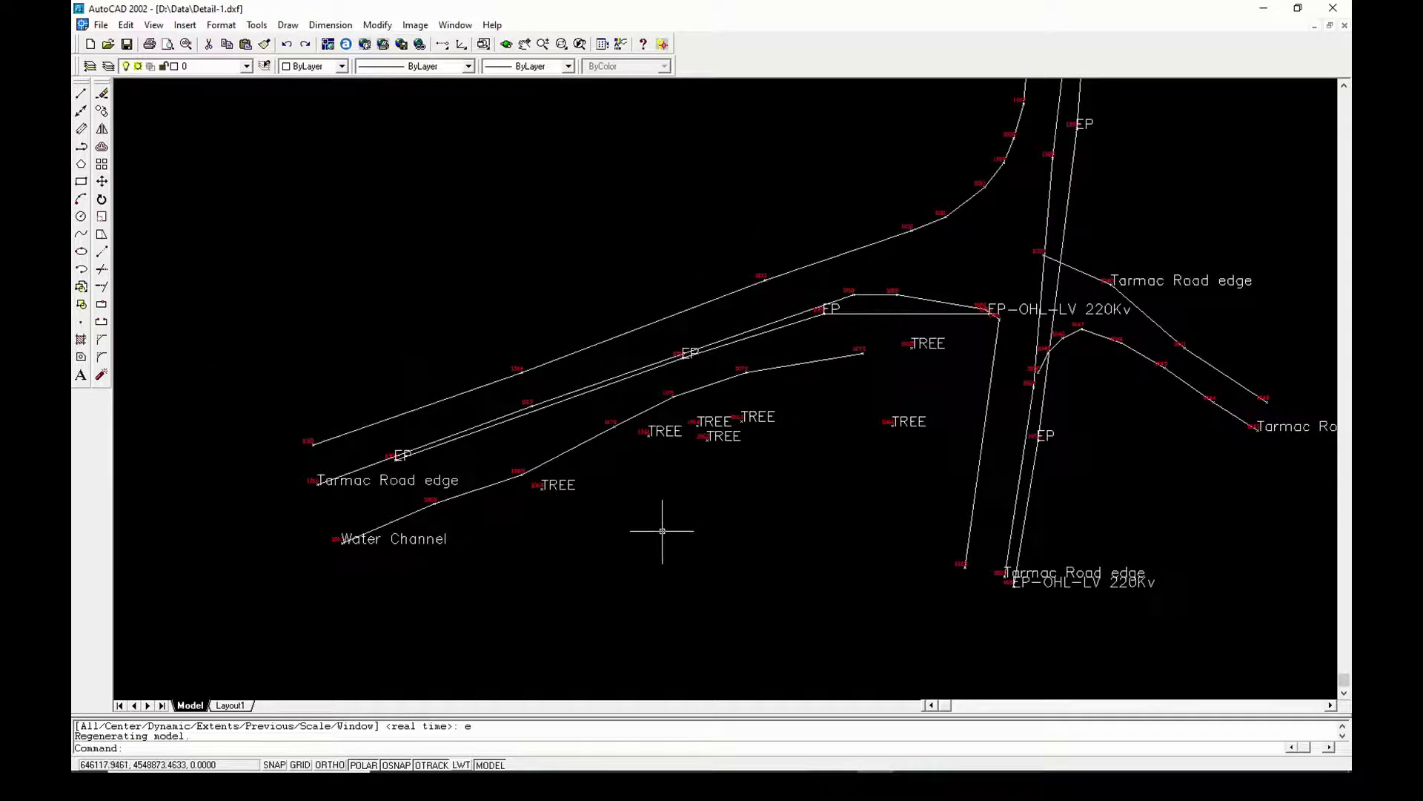
left_click_drag(825, 513, 693, 551)
scroll(693, 551, "down", 2)
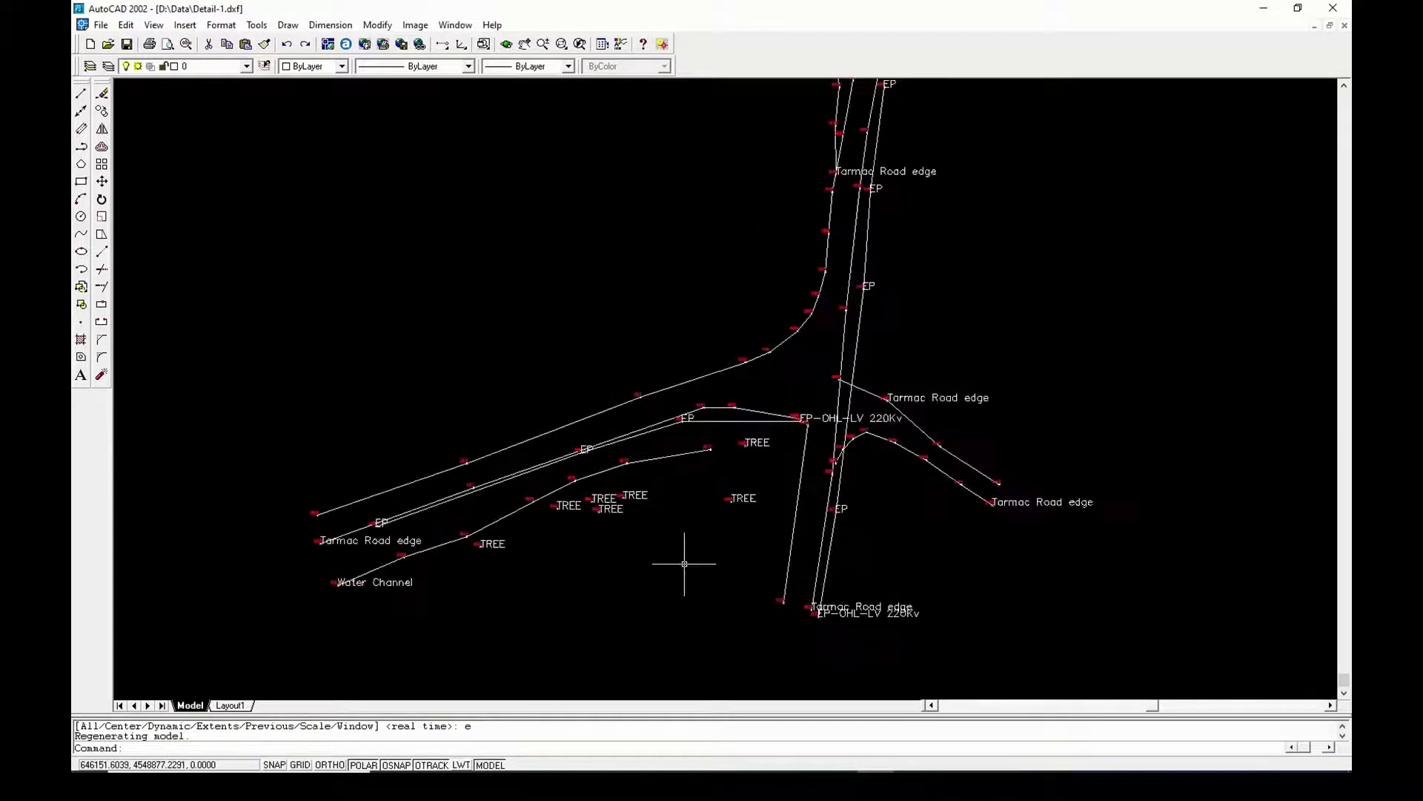
scroll(731, 403, "up", 2)
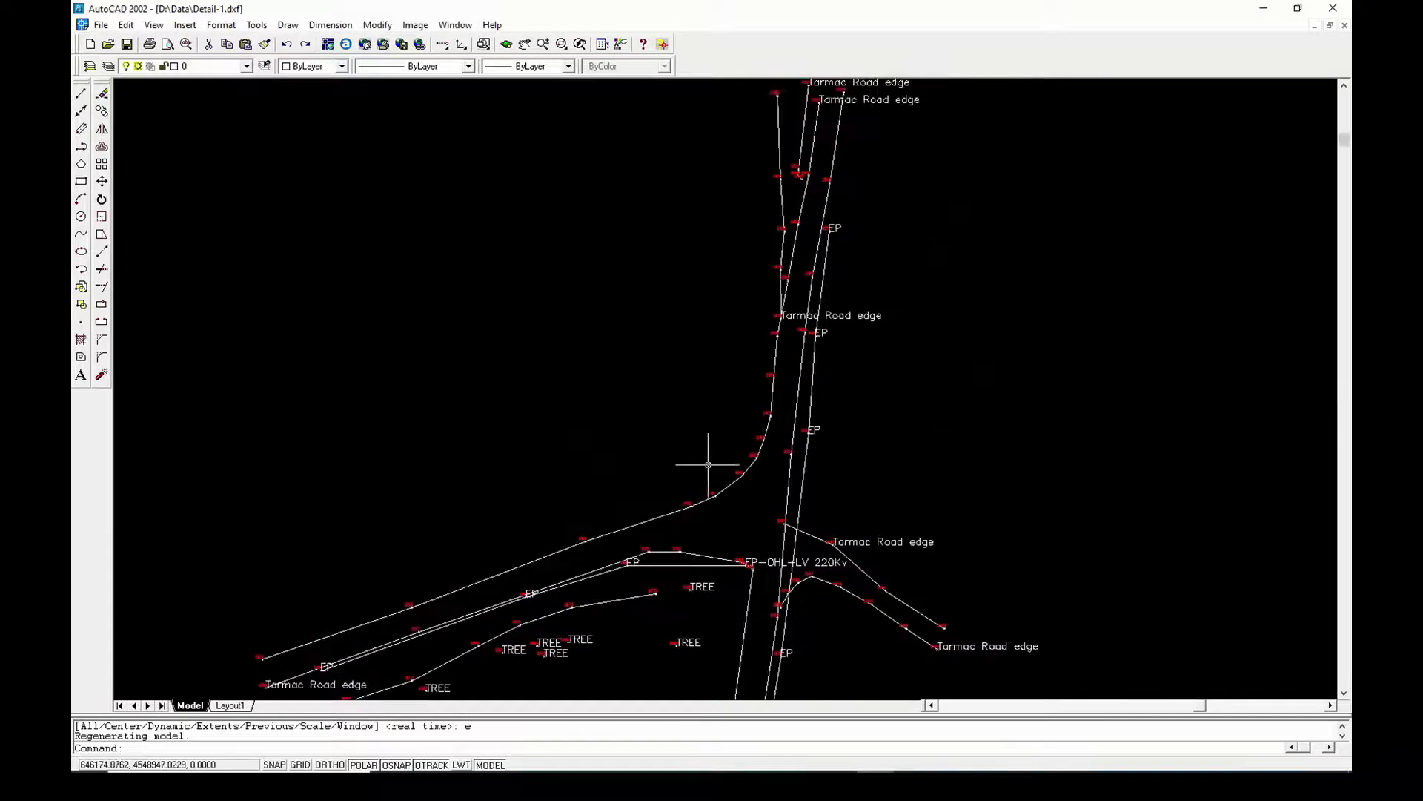
scroll(710, 462, "down", 2)
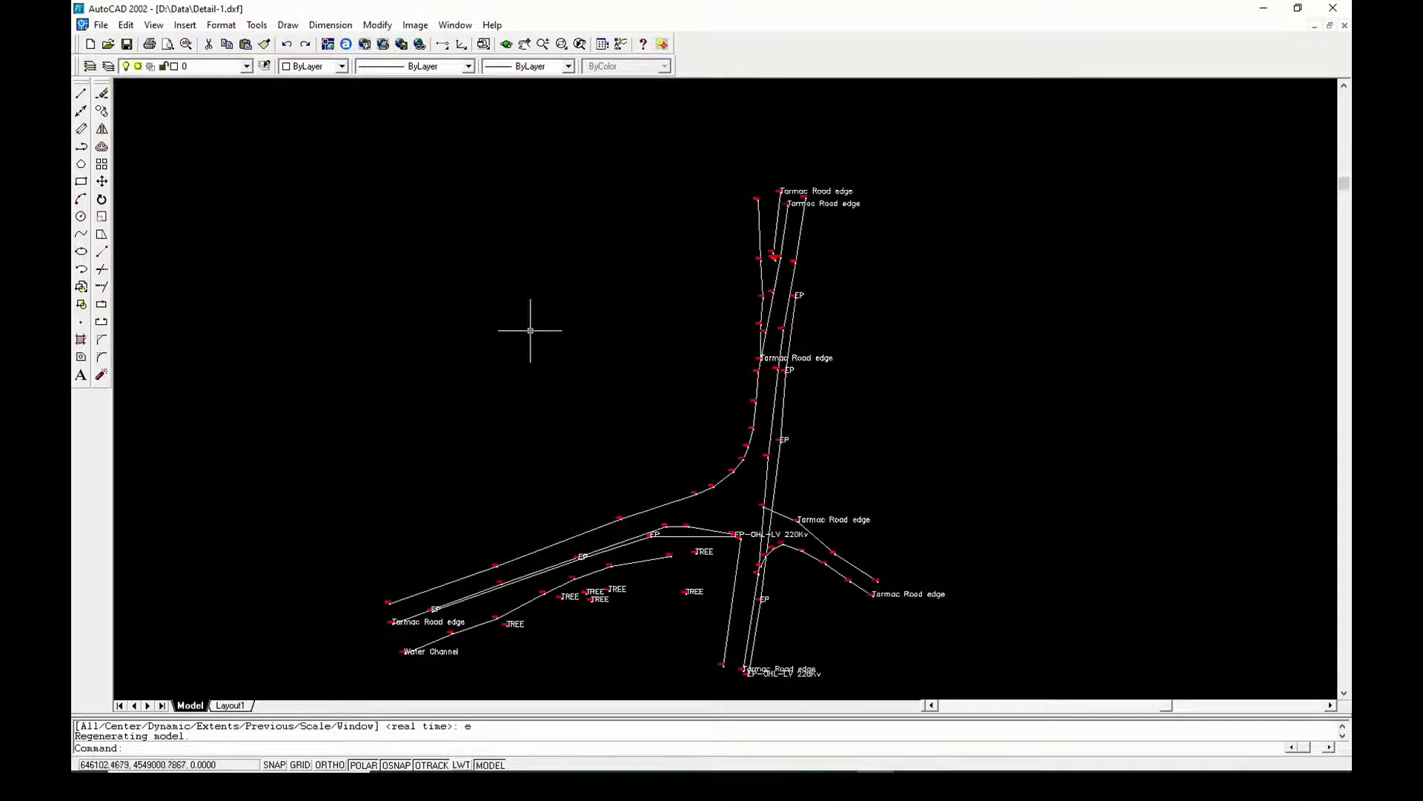
left_click(107, 44)
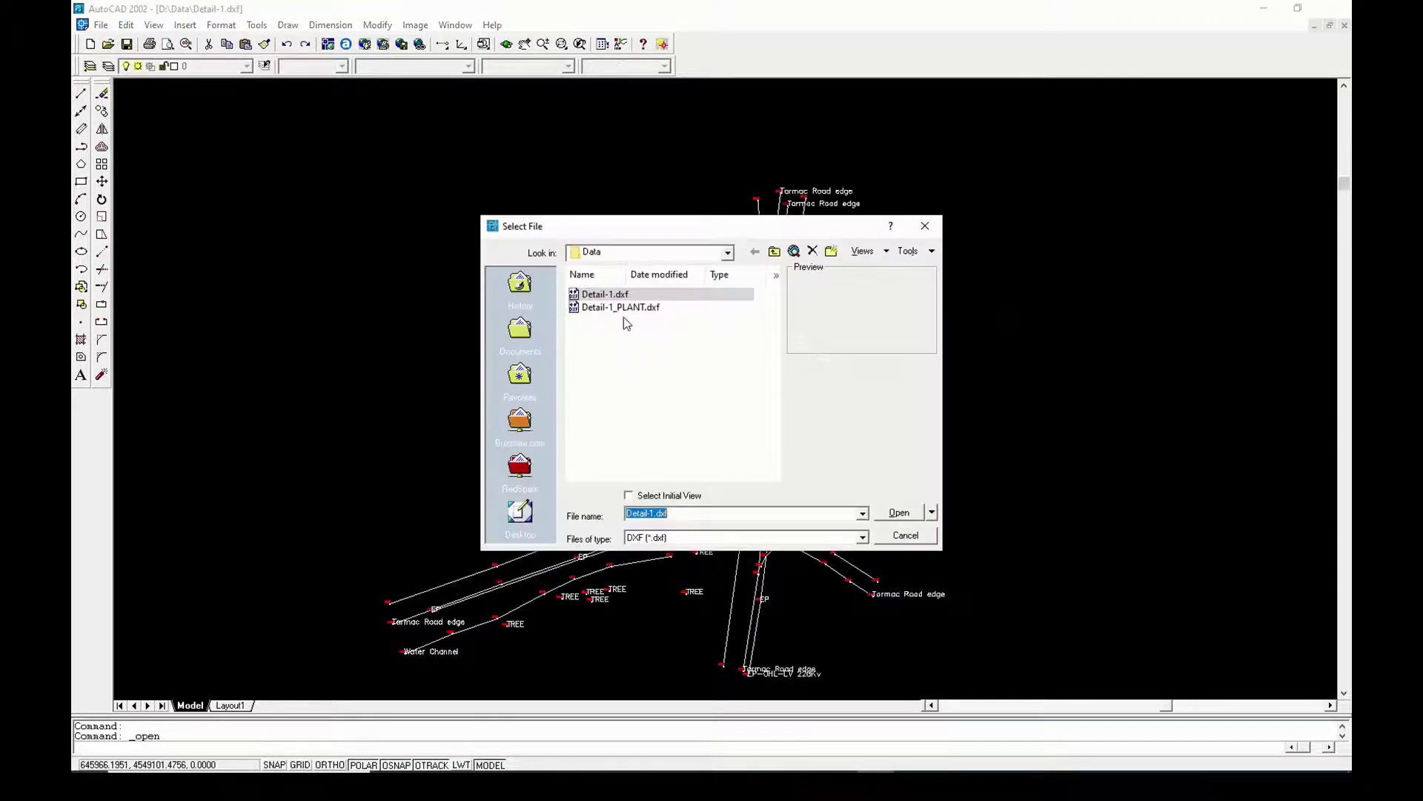
Step: Open Detail-1_PLANT.dxf and frame its road edges, trees and water channel in full
double_click(622, 306)
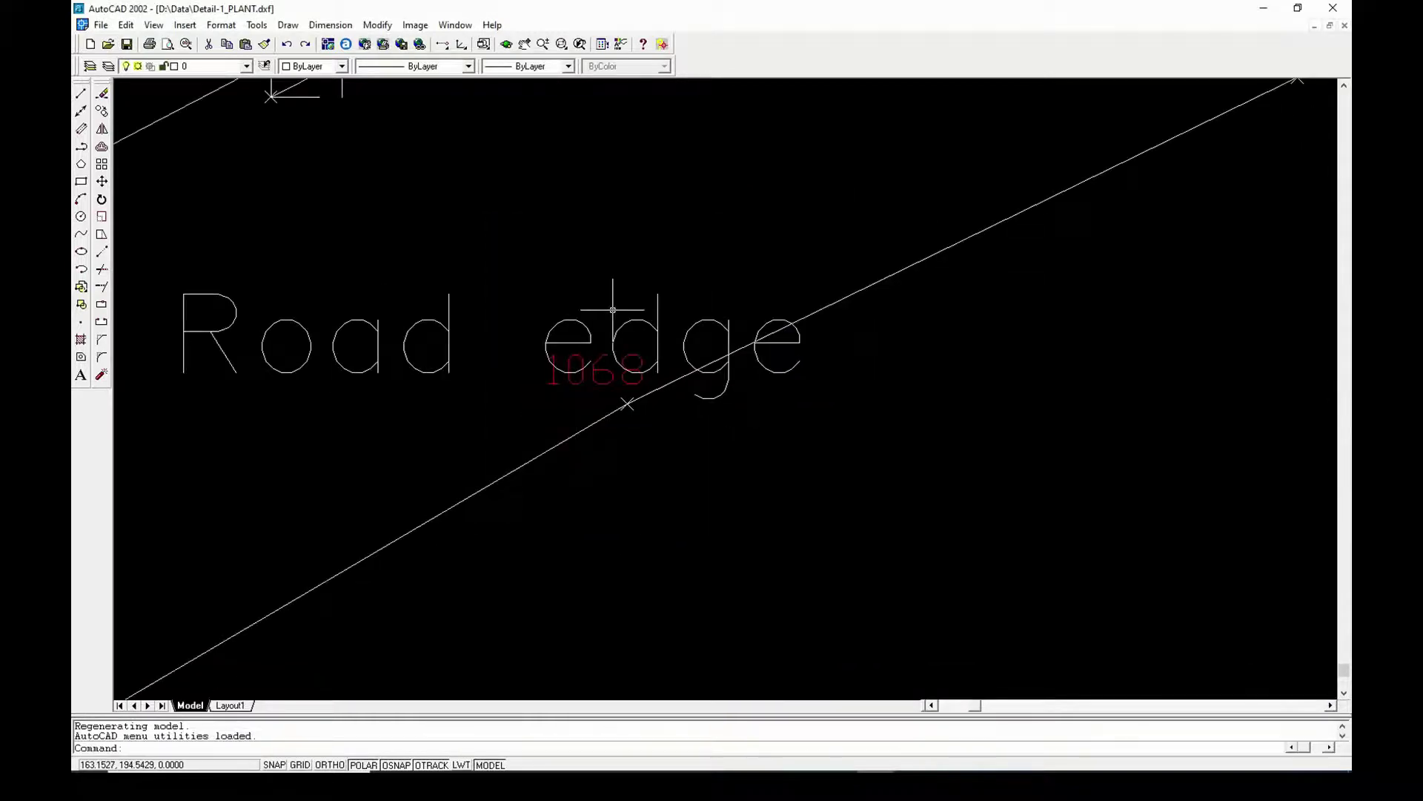
scroll(613, 310, "down", 5)
scroll(740, 467, "down", 3)
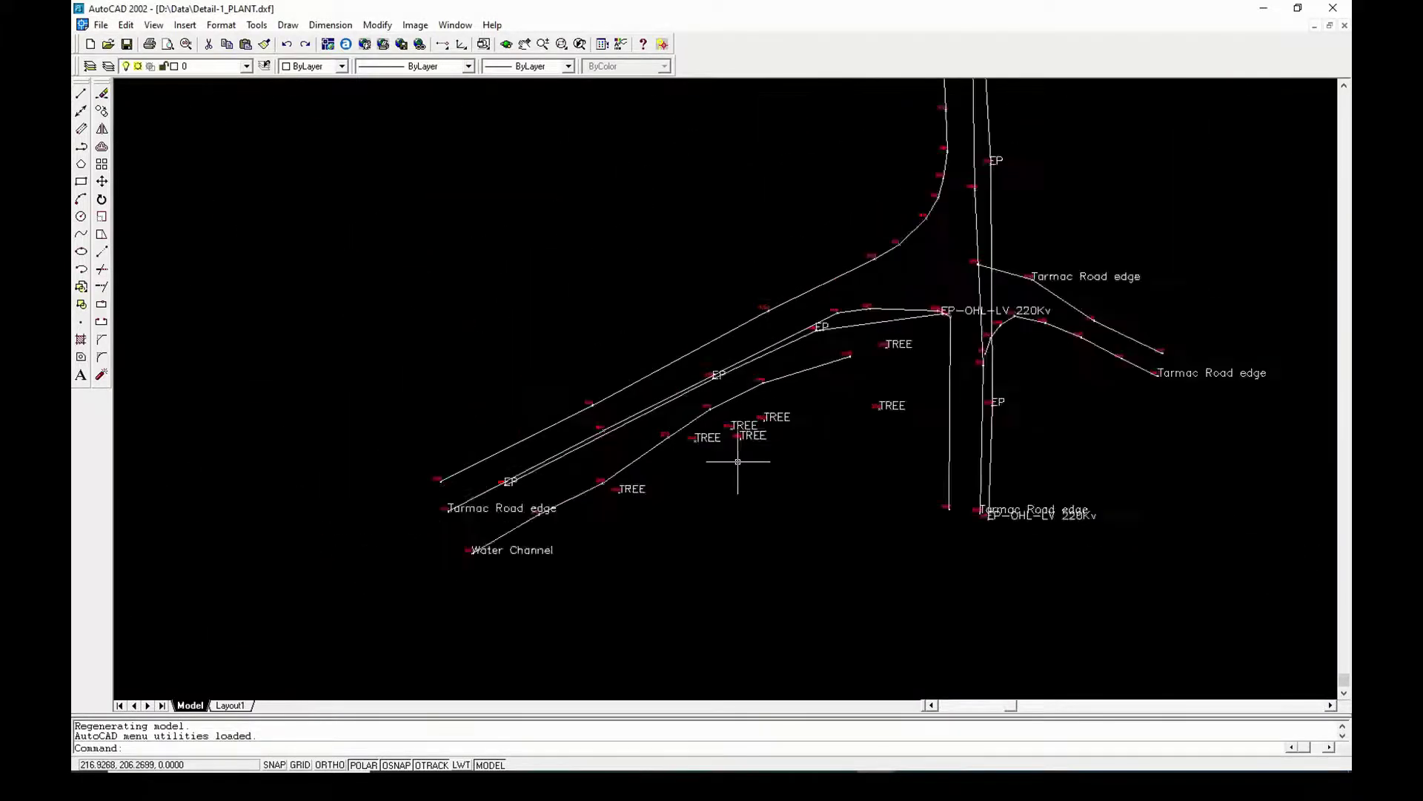
scroll(737, 461, "down", 4)
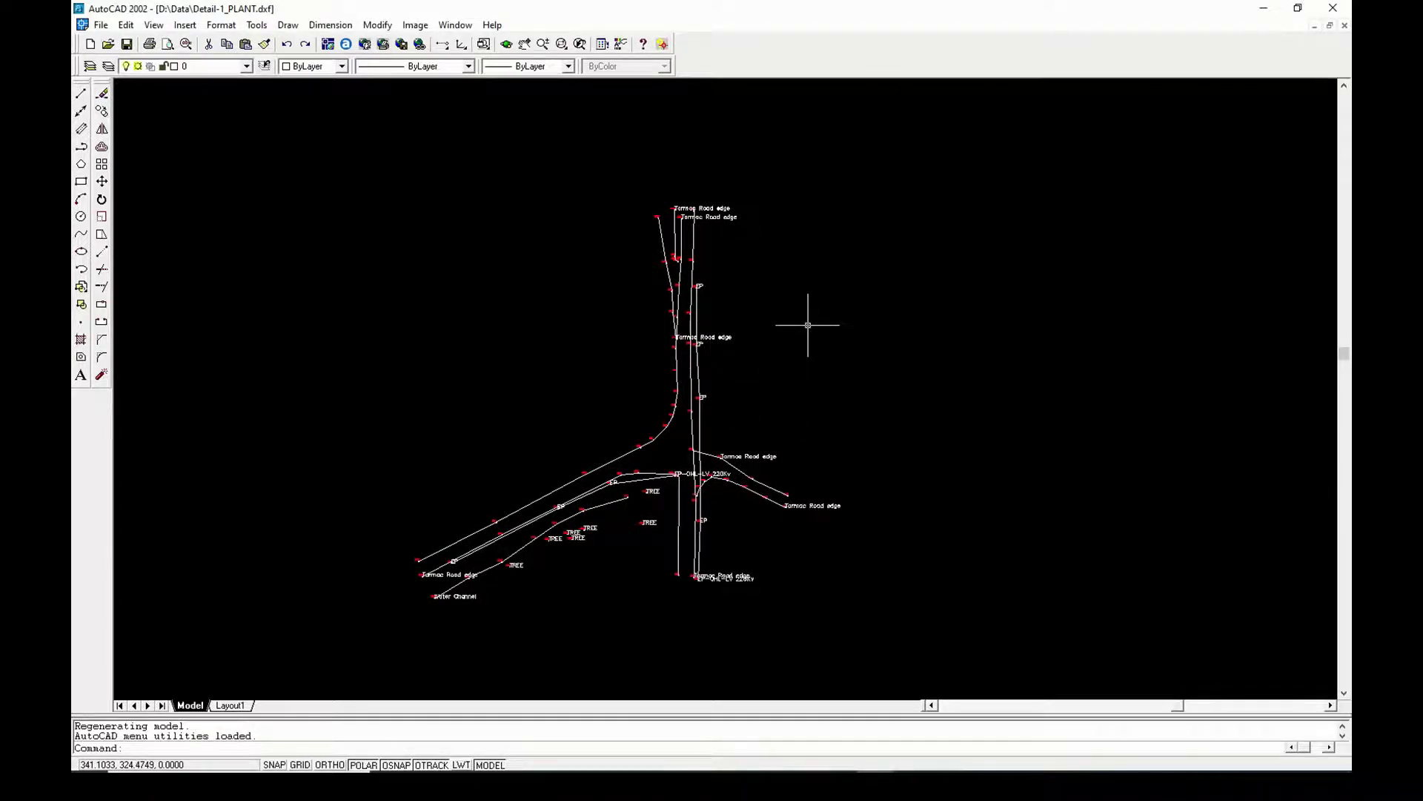
left_click_drag(808, 324, 811, 318)
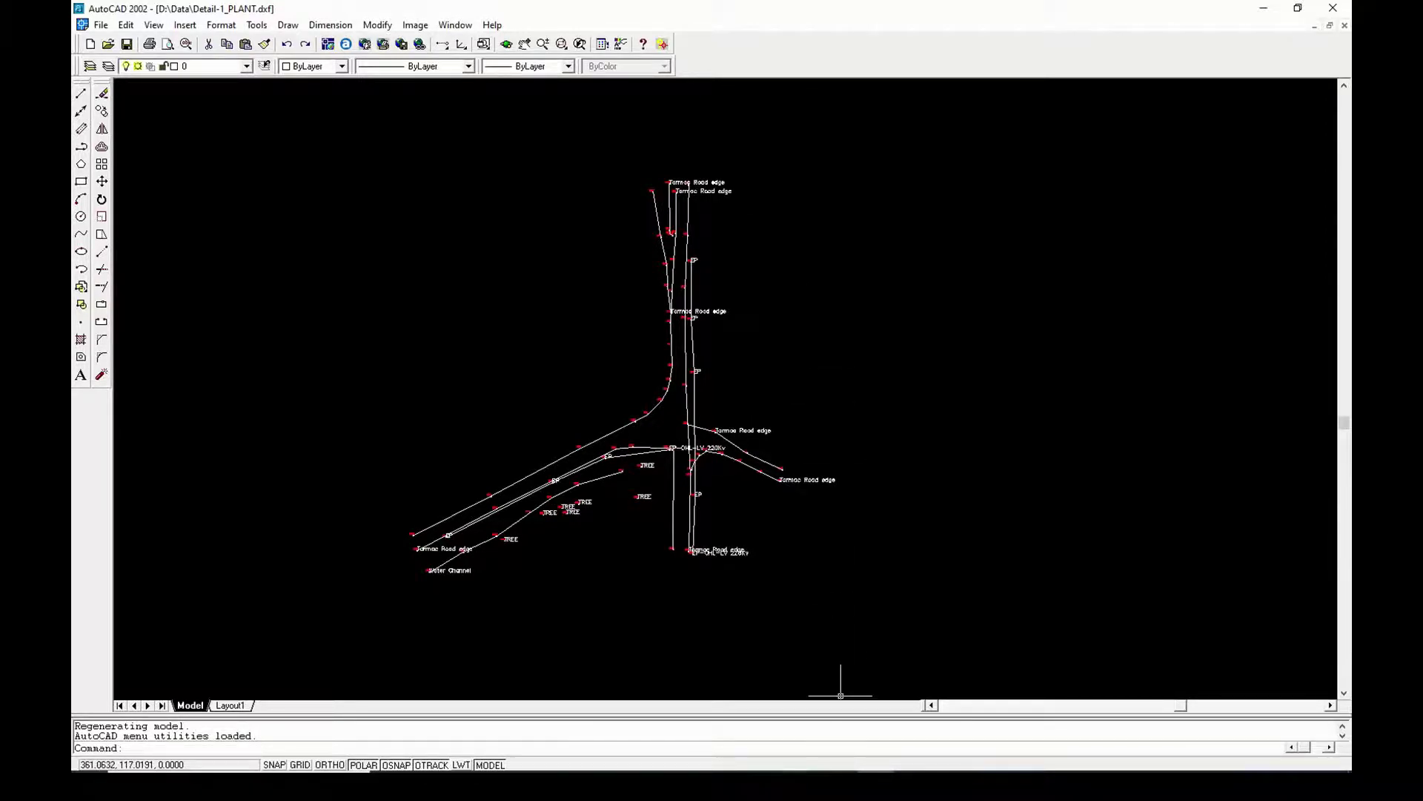
Step: In Google Earth Pro, open Detail-1_LonLat for GE.csv using the Generic Text (*.txt *.csv) file type
key("alt+Tab")
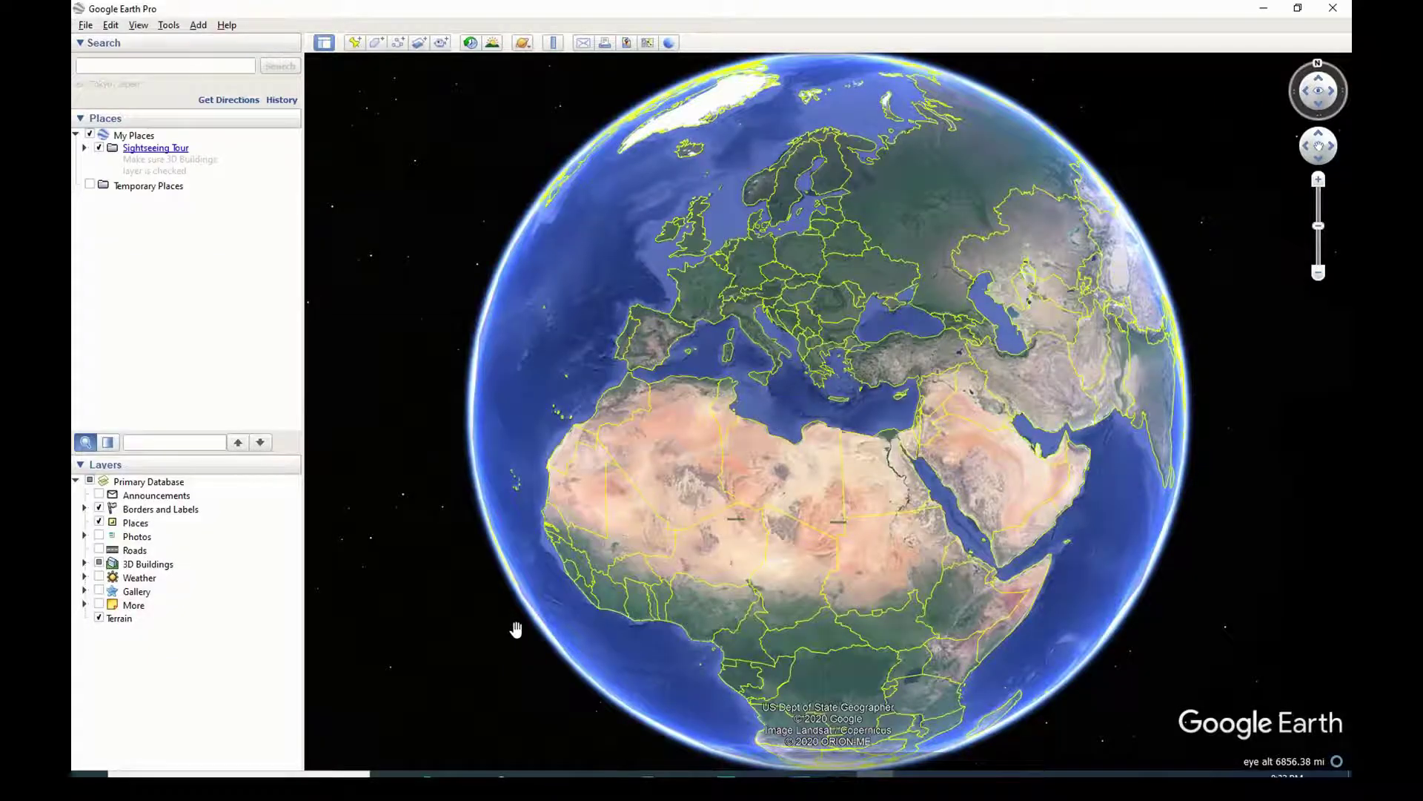
left_click(84, 28)
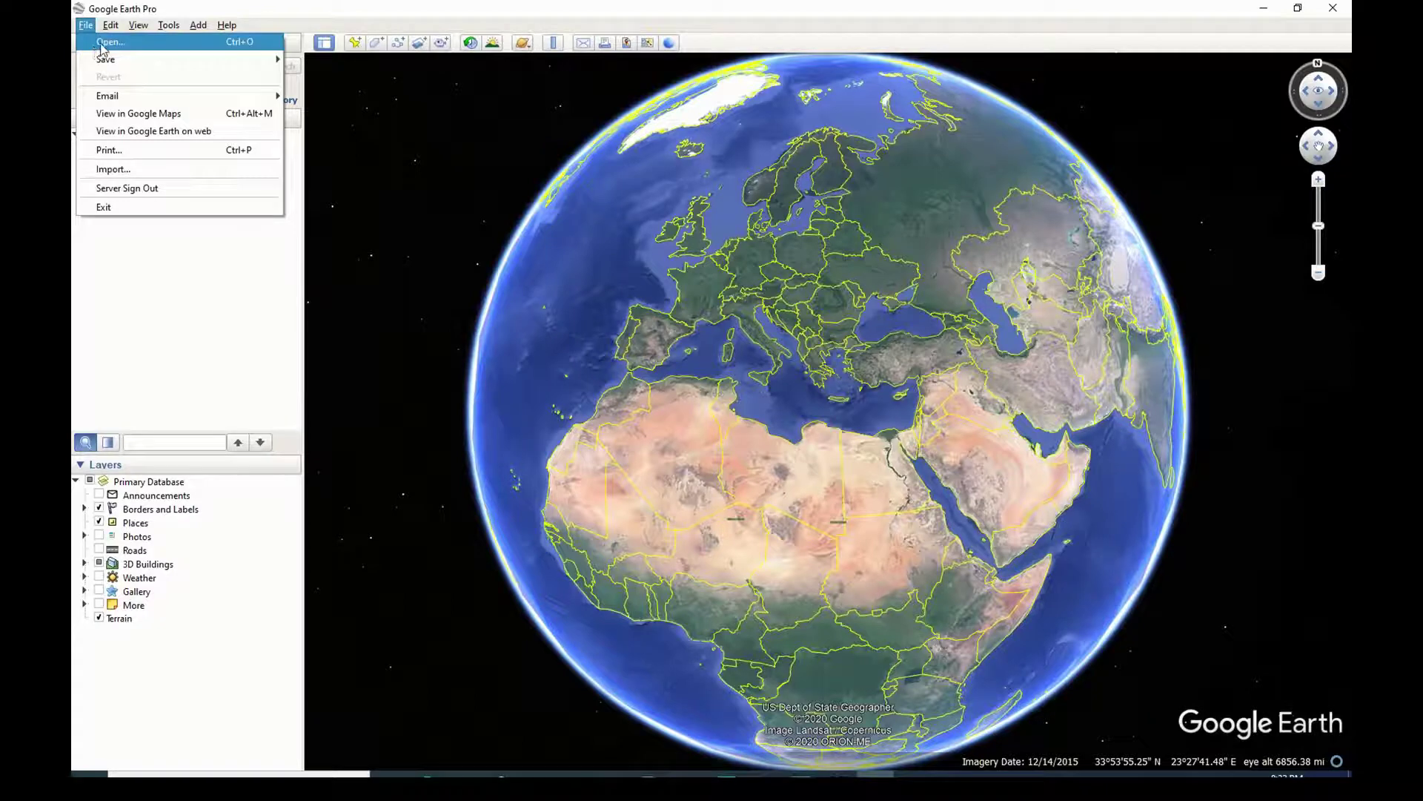
left_click(102, 46)
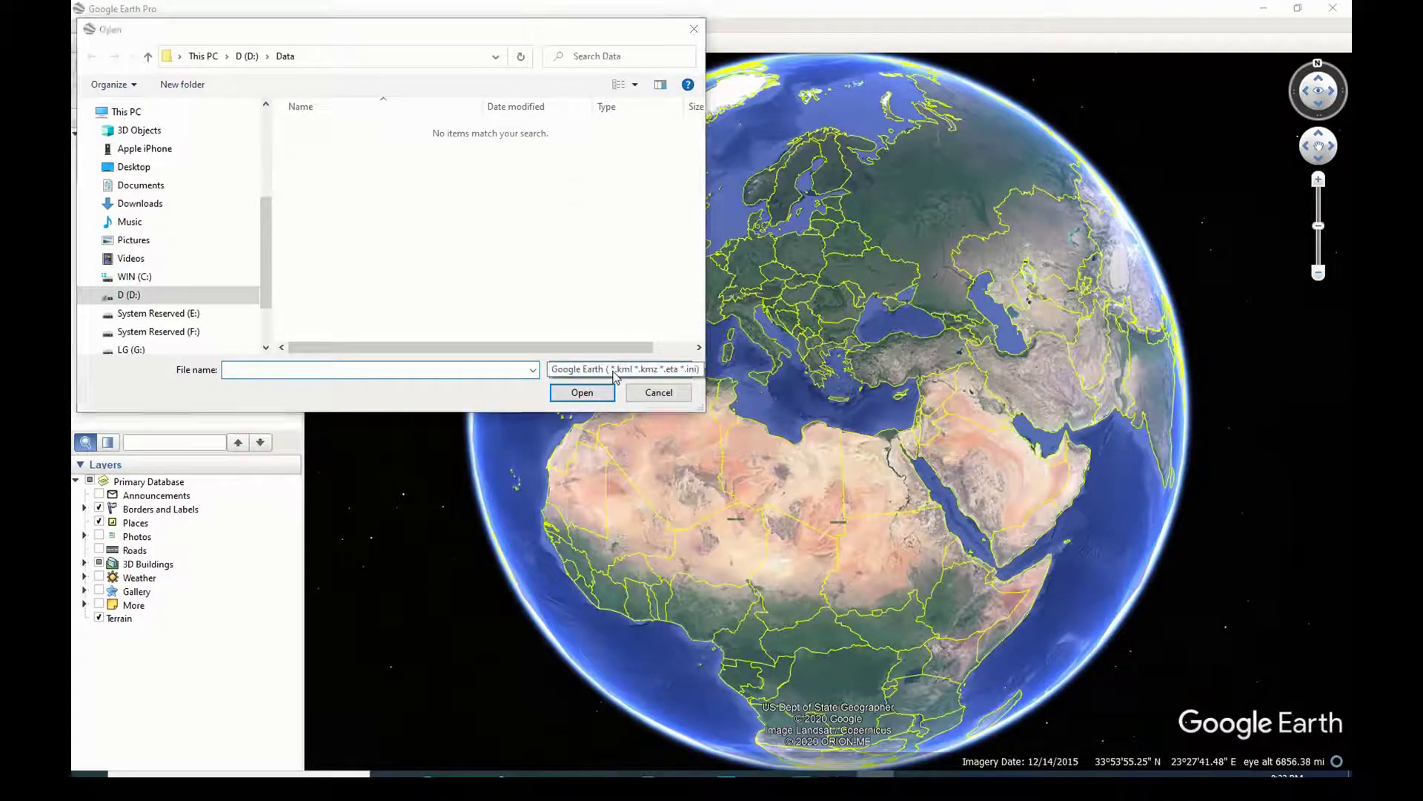
left_click(614, 369)
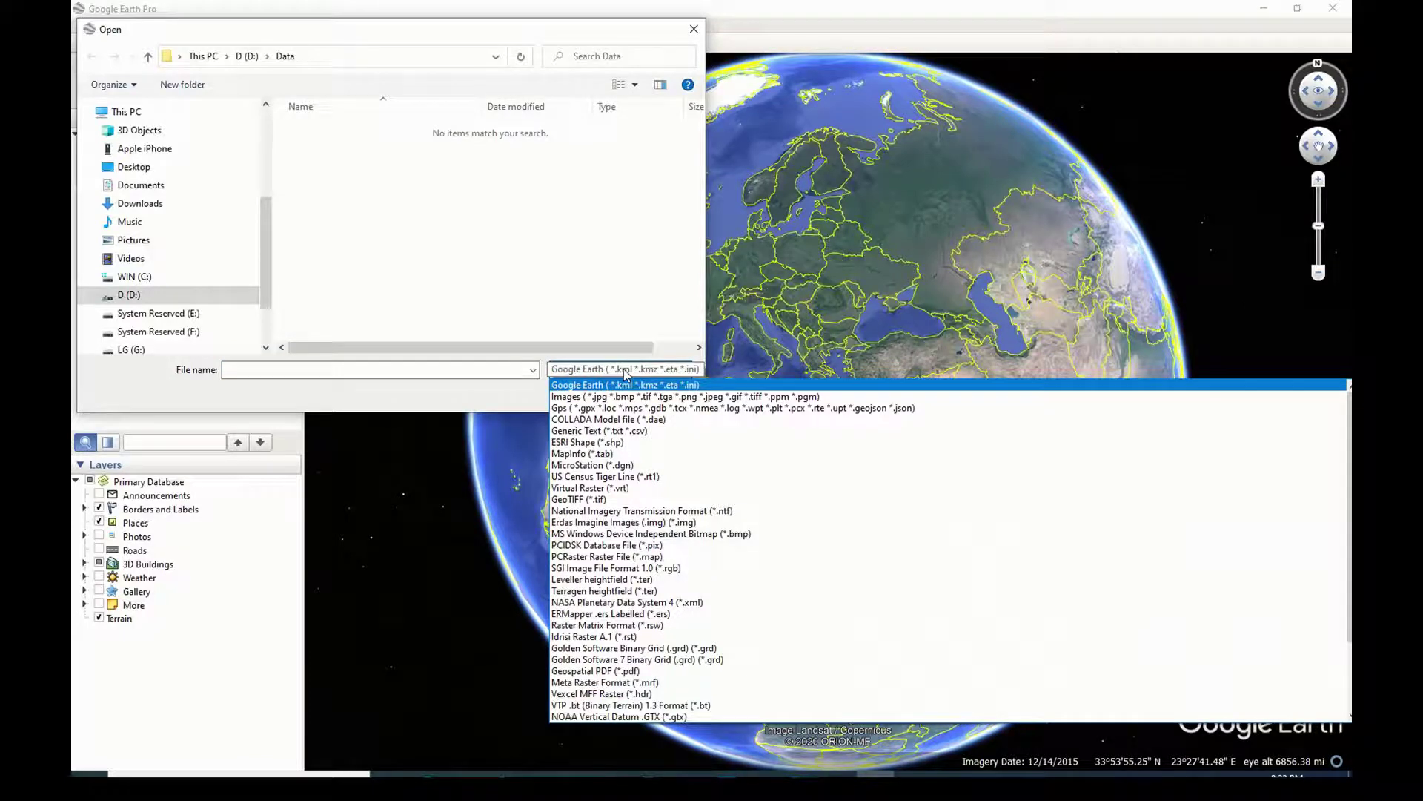
left_click(612, 430)
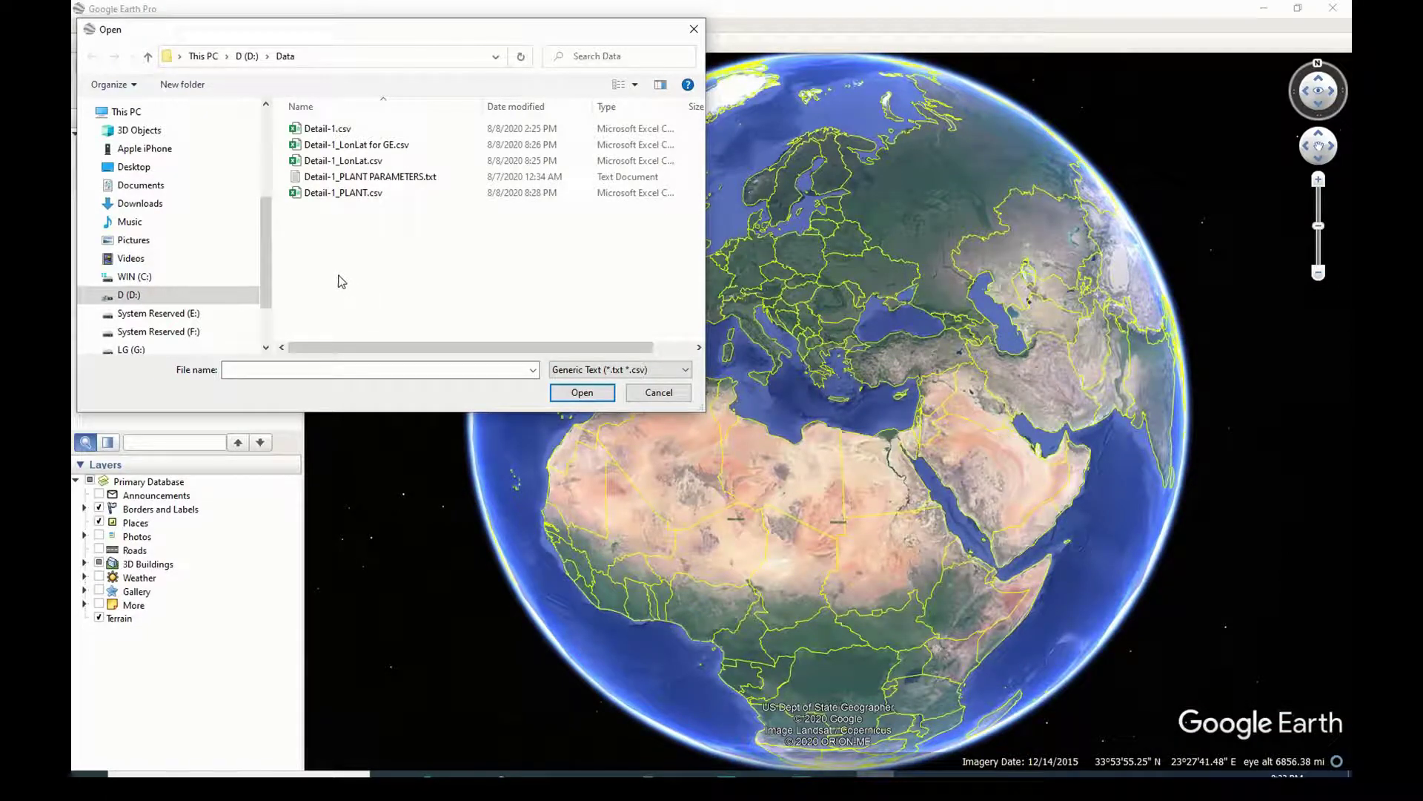
double_click(363, 145)
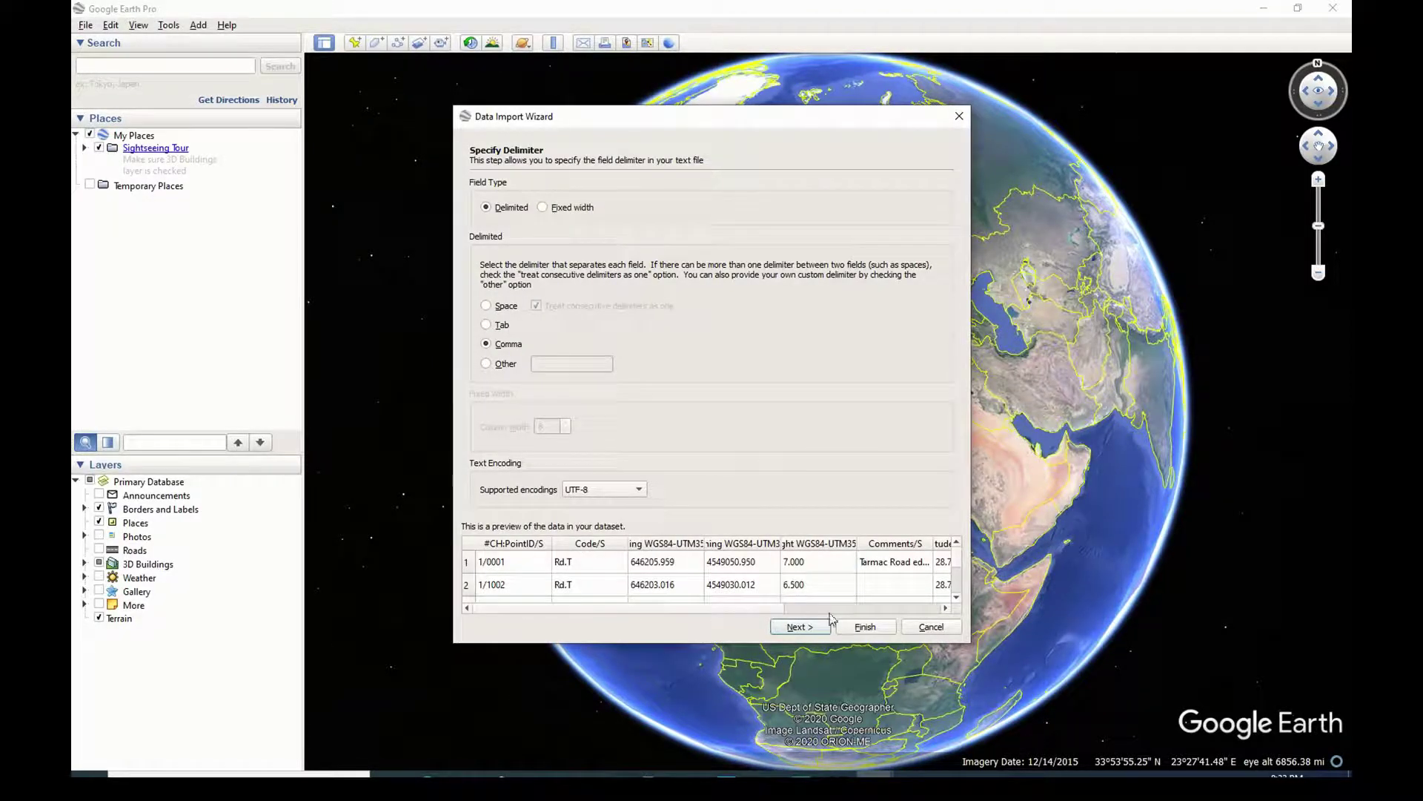
Step: Finish the comma-delimited import with a new style template naming points by _CH_PointID_S
left_click(797, 627)
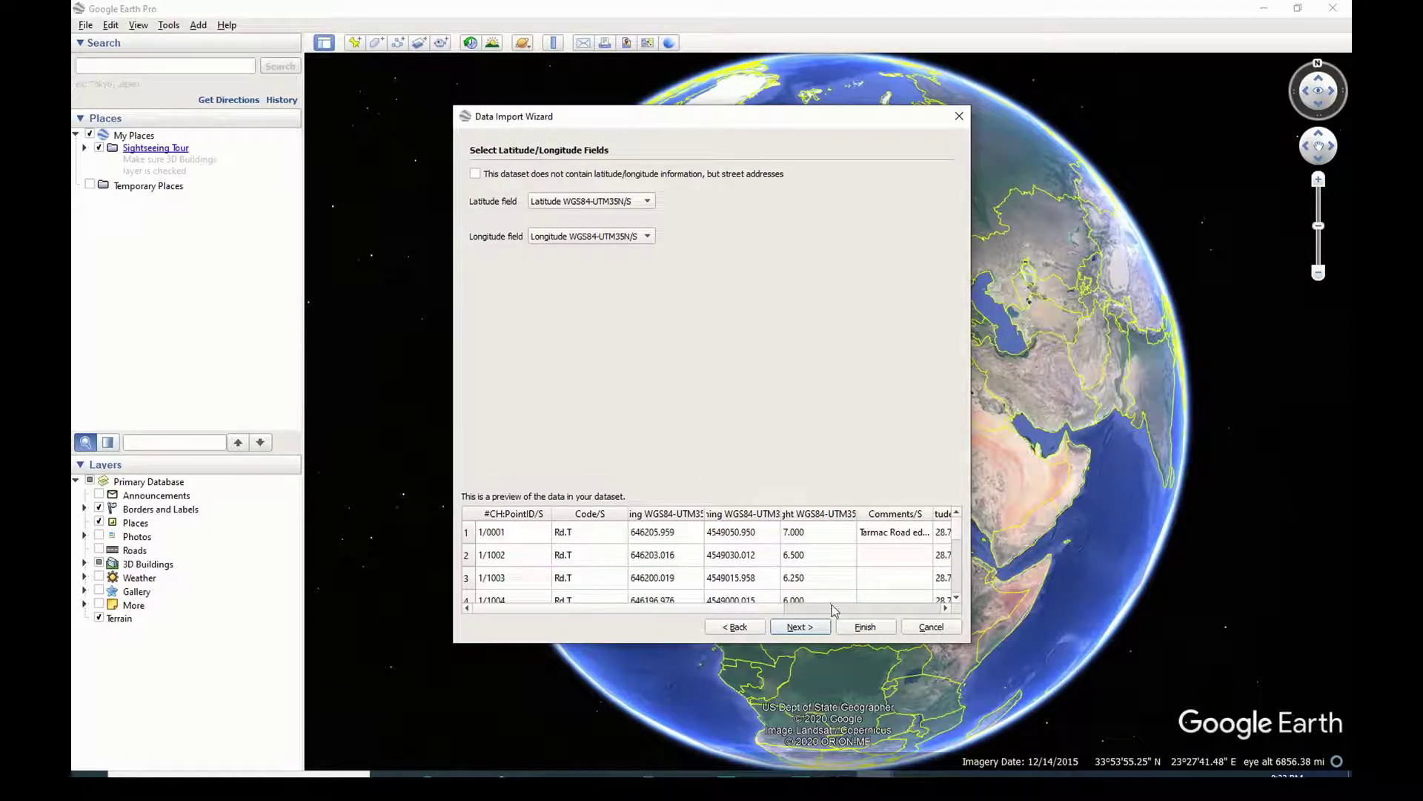
left_click(880, 629)
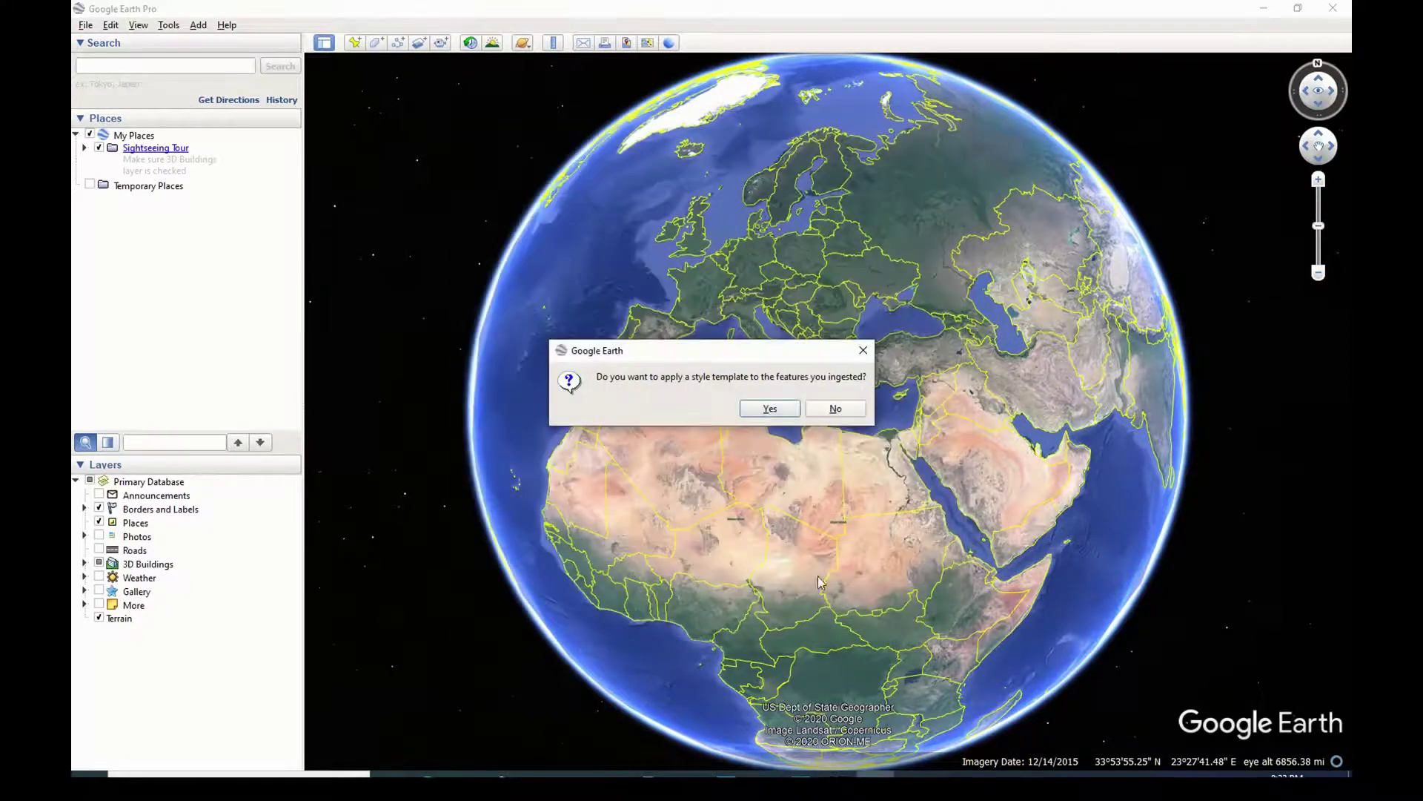
left_click(770, 409)
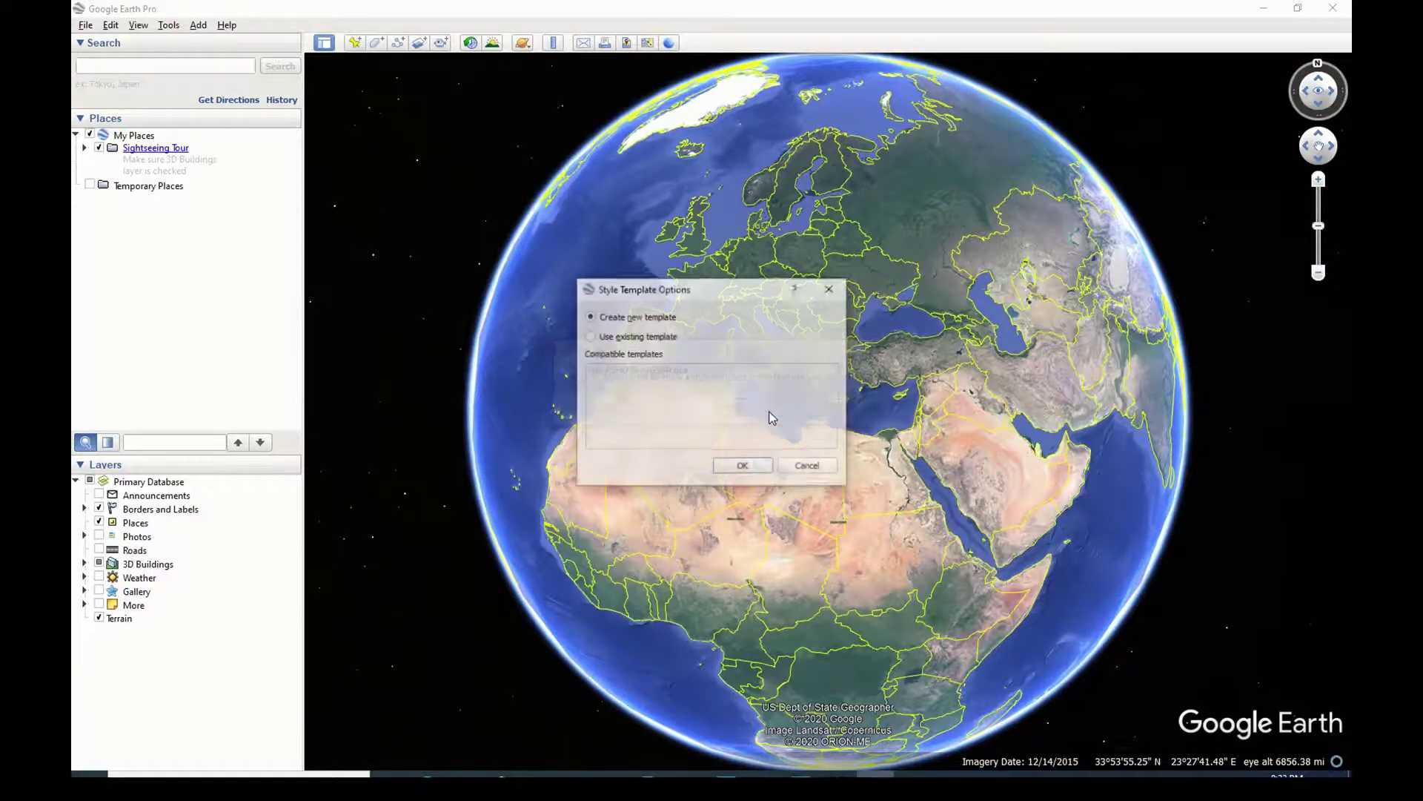
left_click(745, 467)
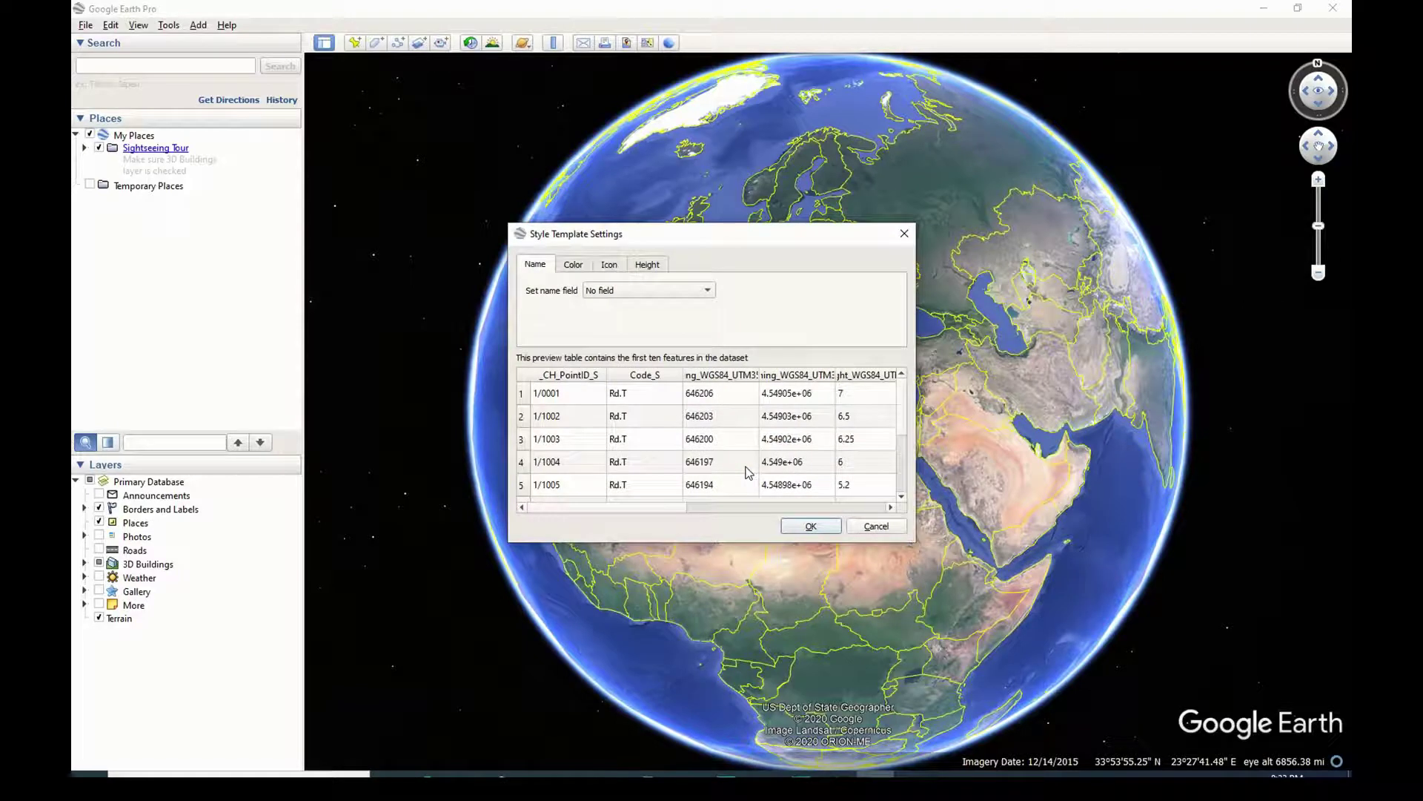
left_click(614, 291)
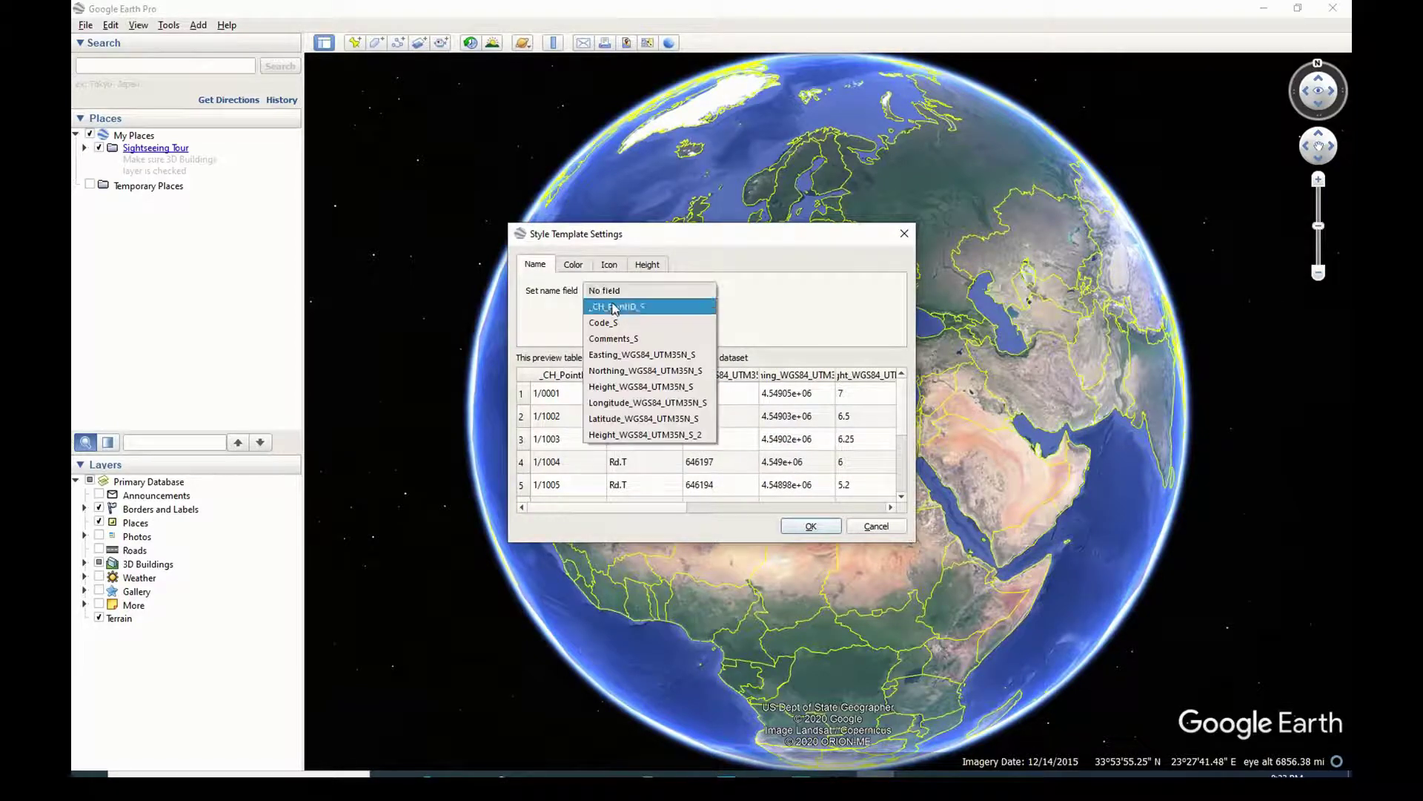
left_click(616, 308)
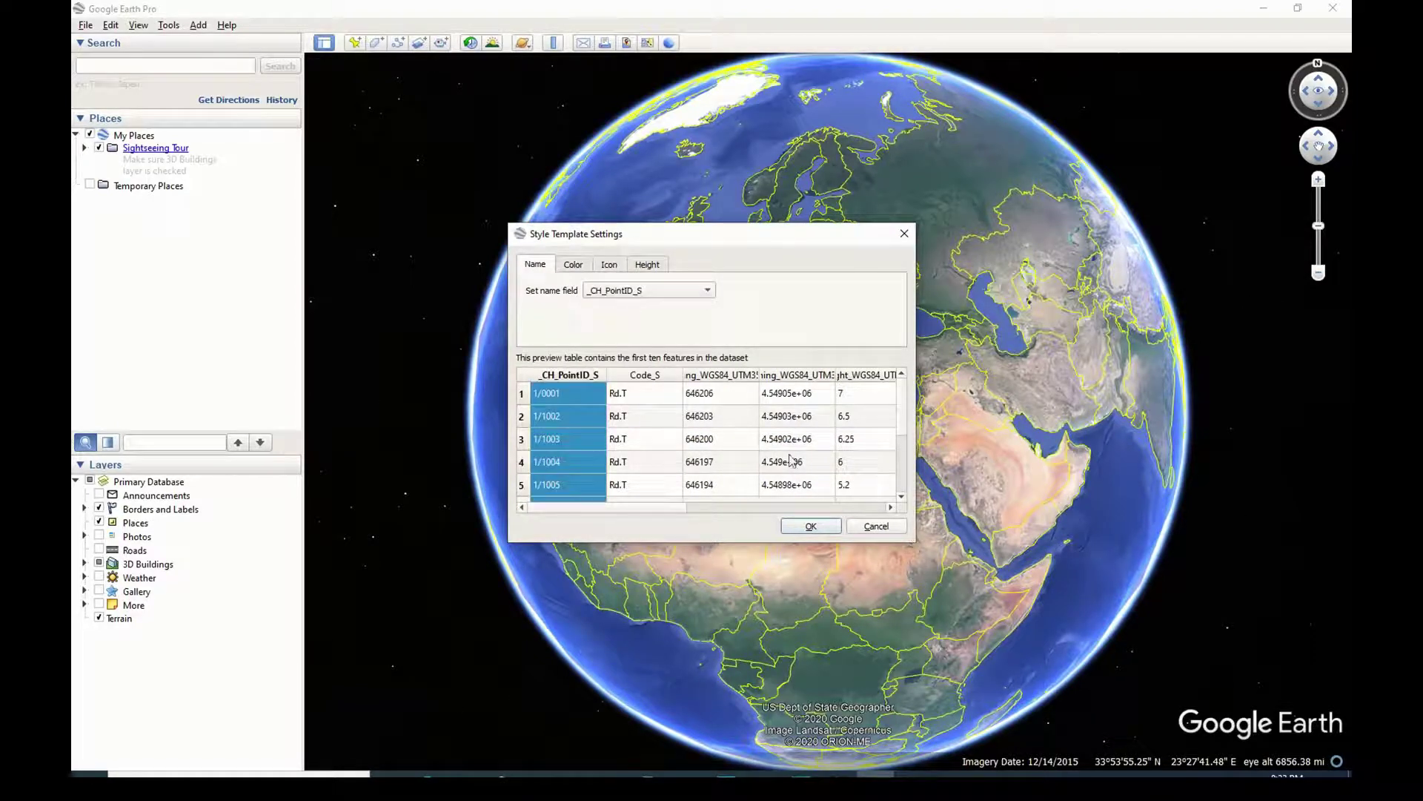
left_click(811, 527)
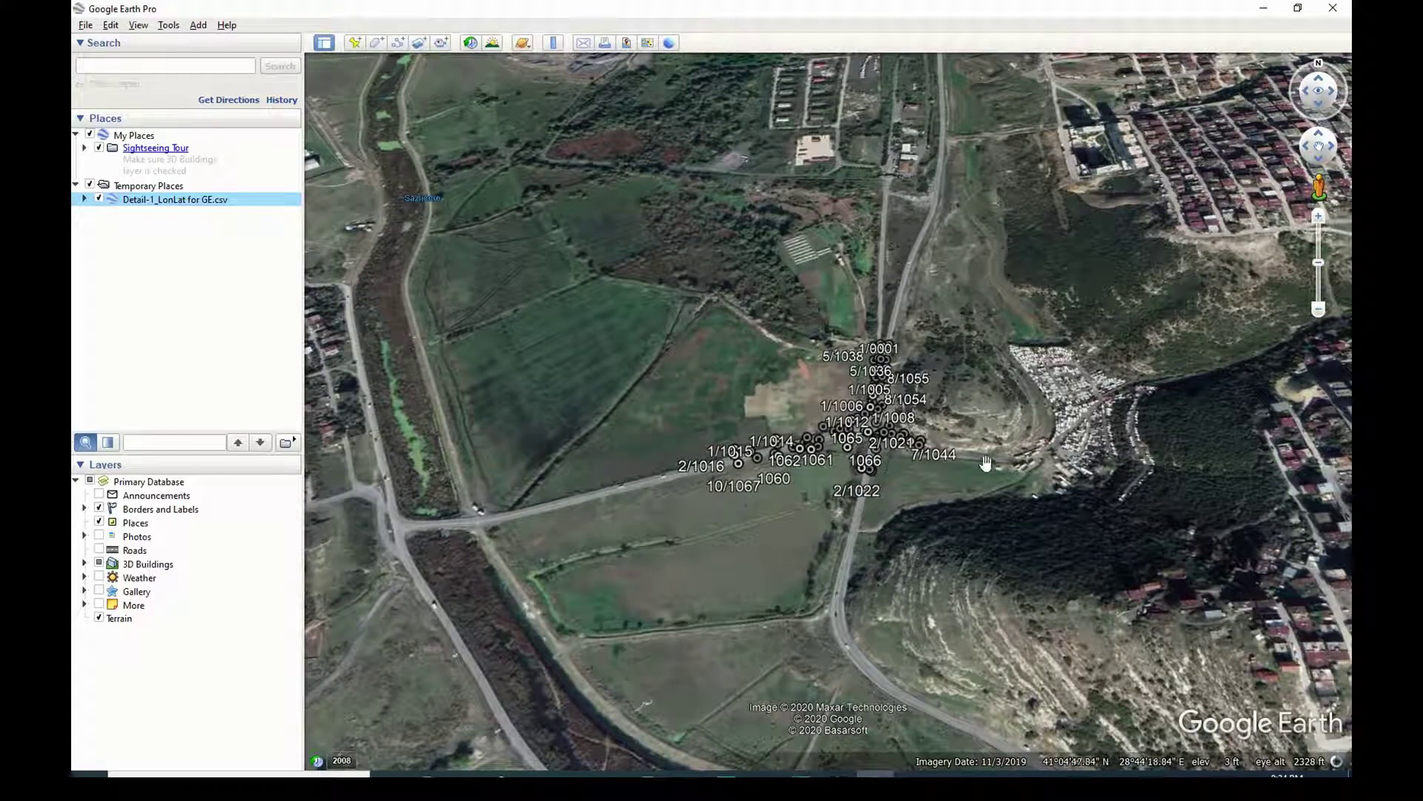
Step: Zoom, tilt and pan the map until junction points like 1/1014 and 3/1024 fill the view
scroll(1011, 502, "down", 3)
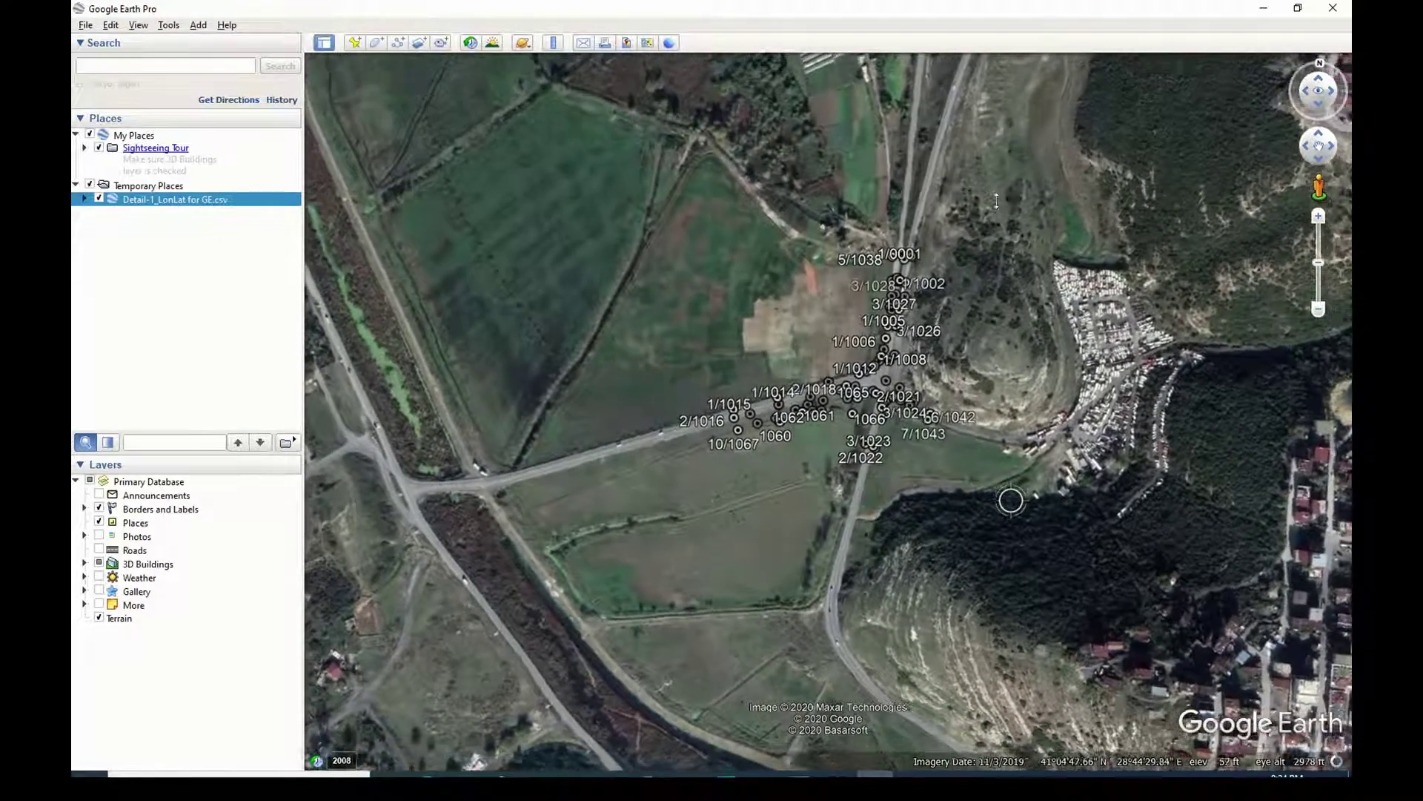
left_click_drag(996, 200, 1016, 176)
scroll(995, 467, "up", 3)
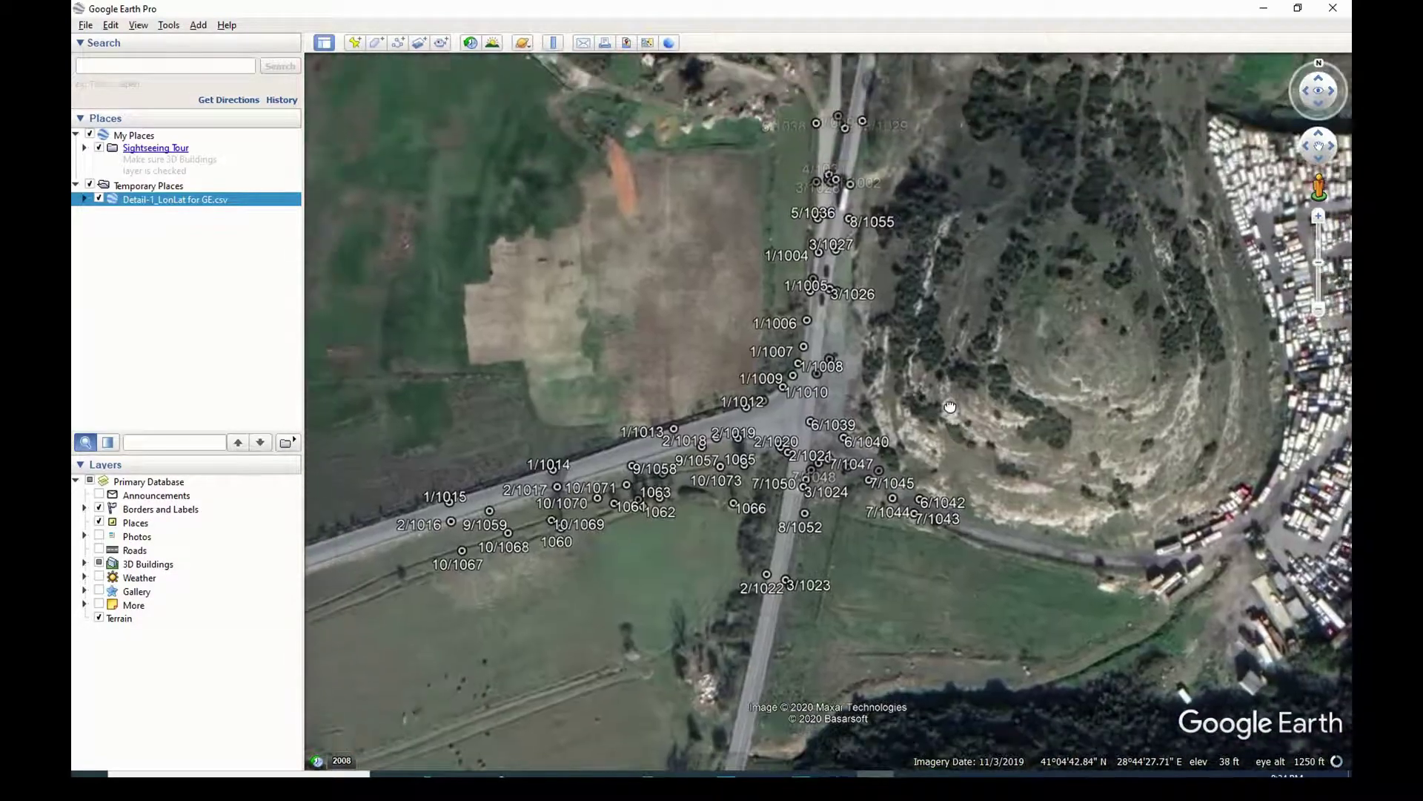
left_click_drag(950, 407, 976, 443)
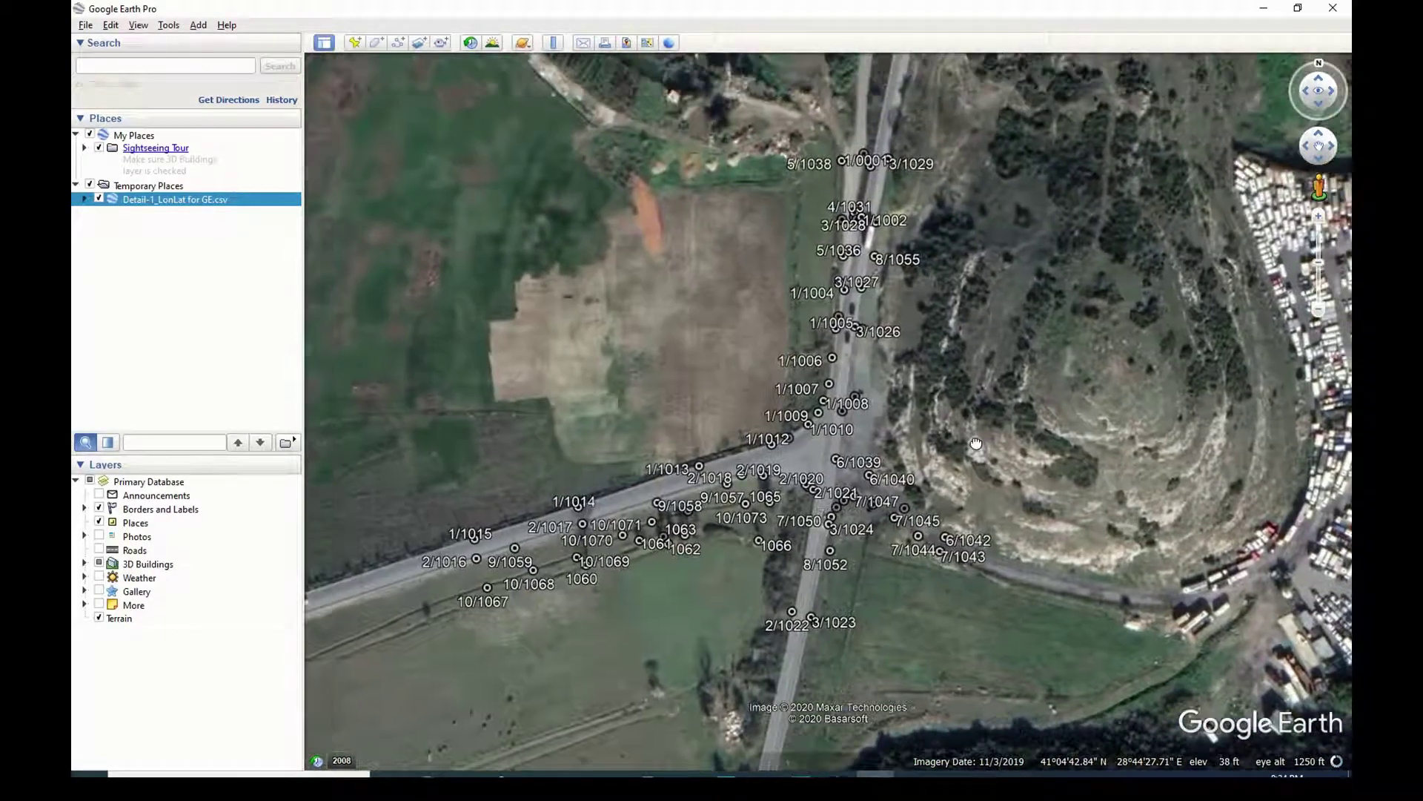
scroll(854, 537, "up", 2)
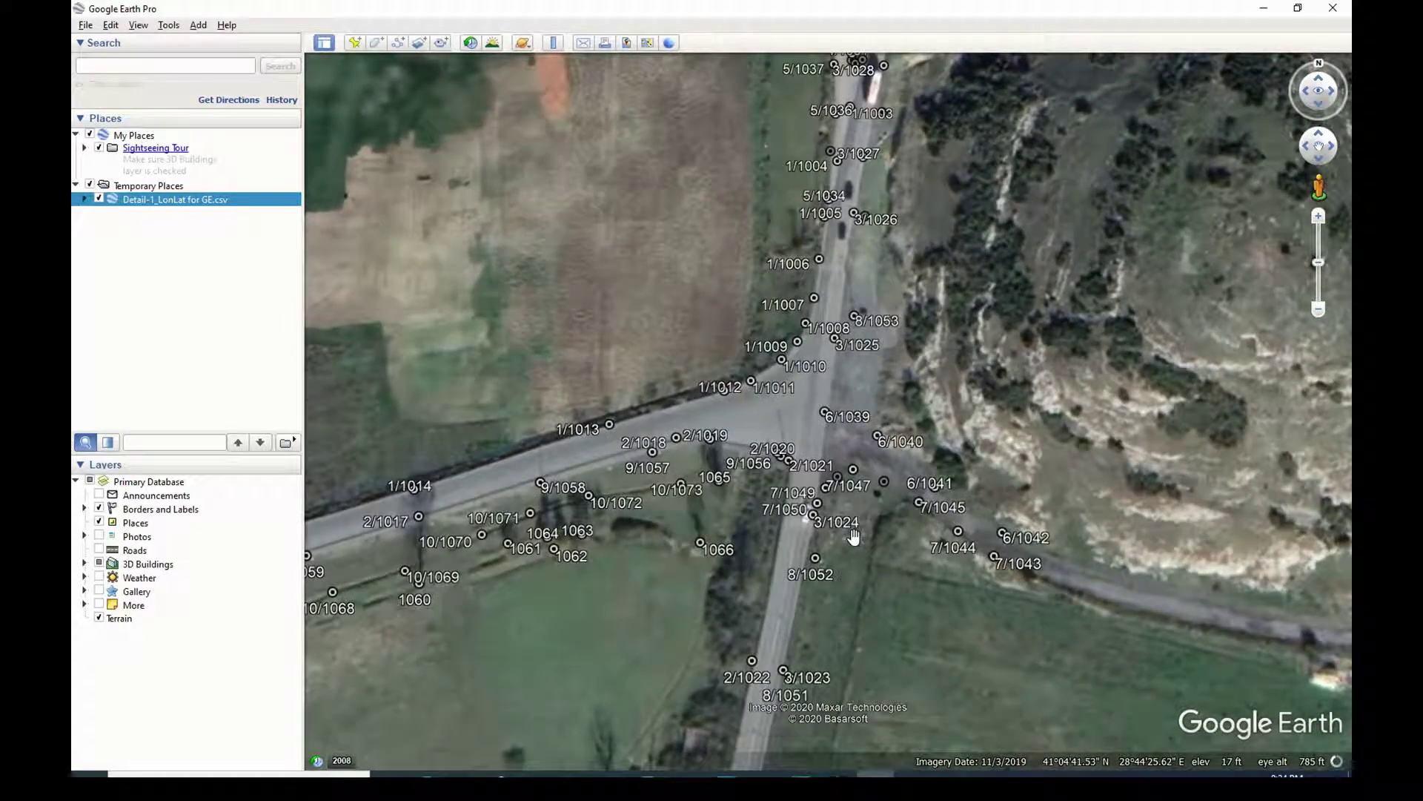
left_click(785, 671)
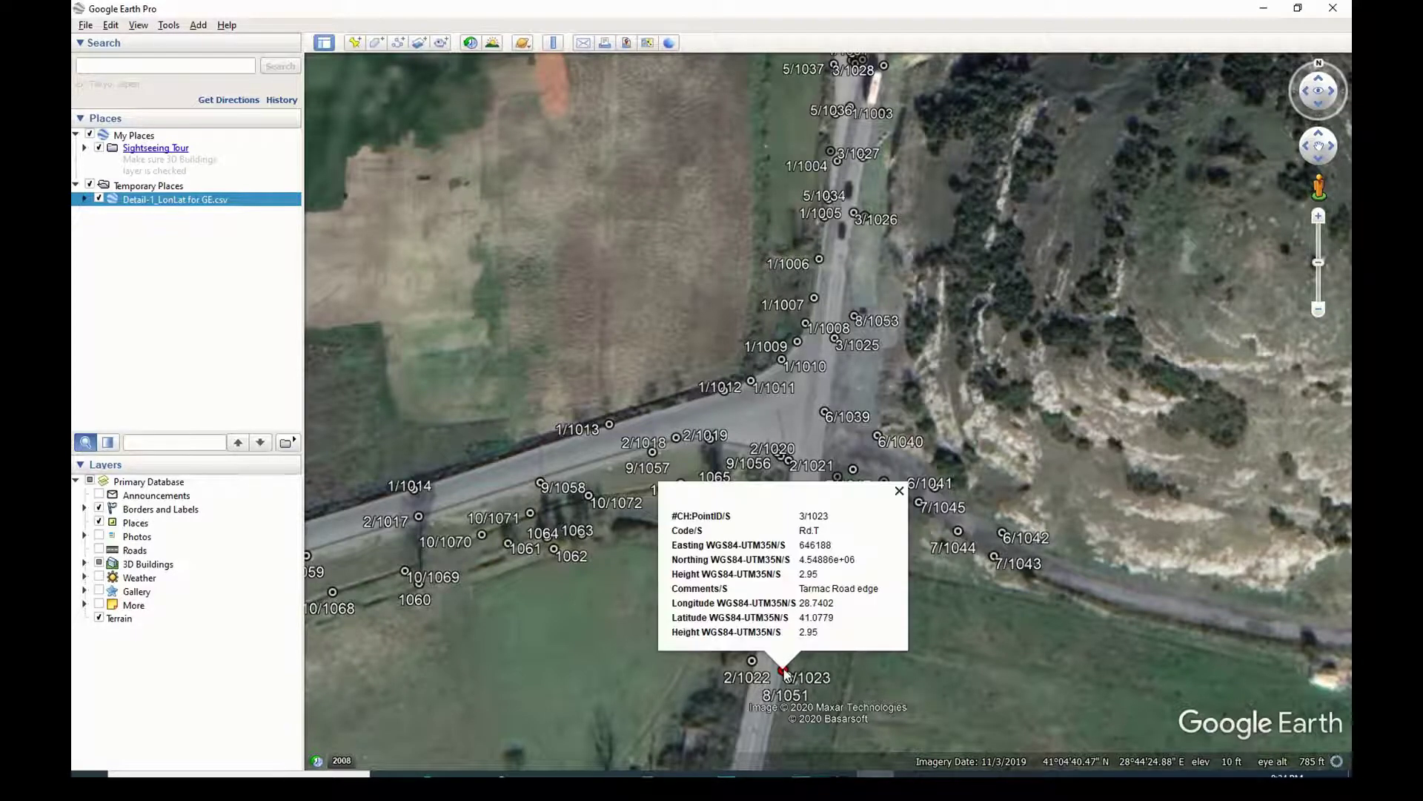
left_click(898, 491)
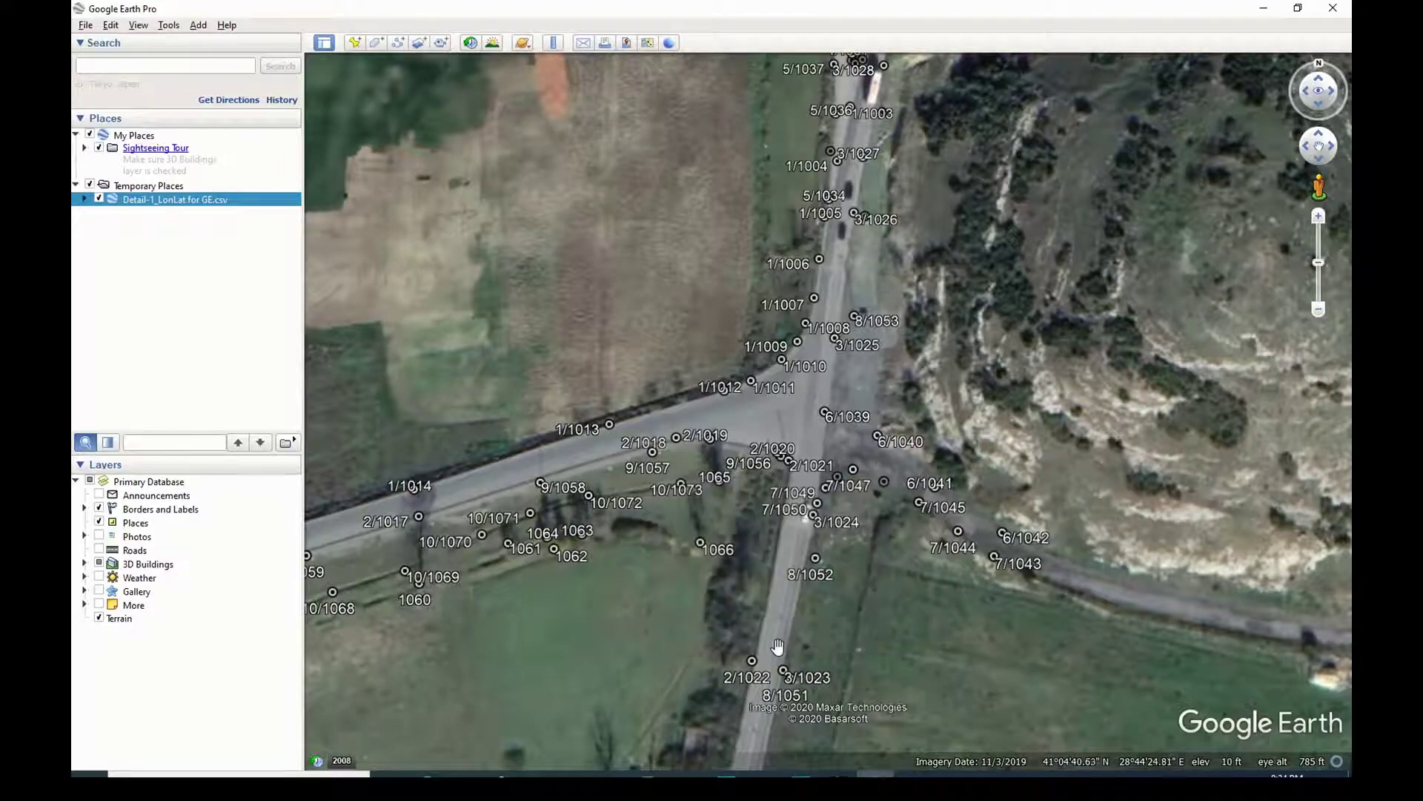
left_click(701, 544)
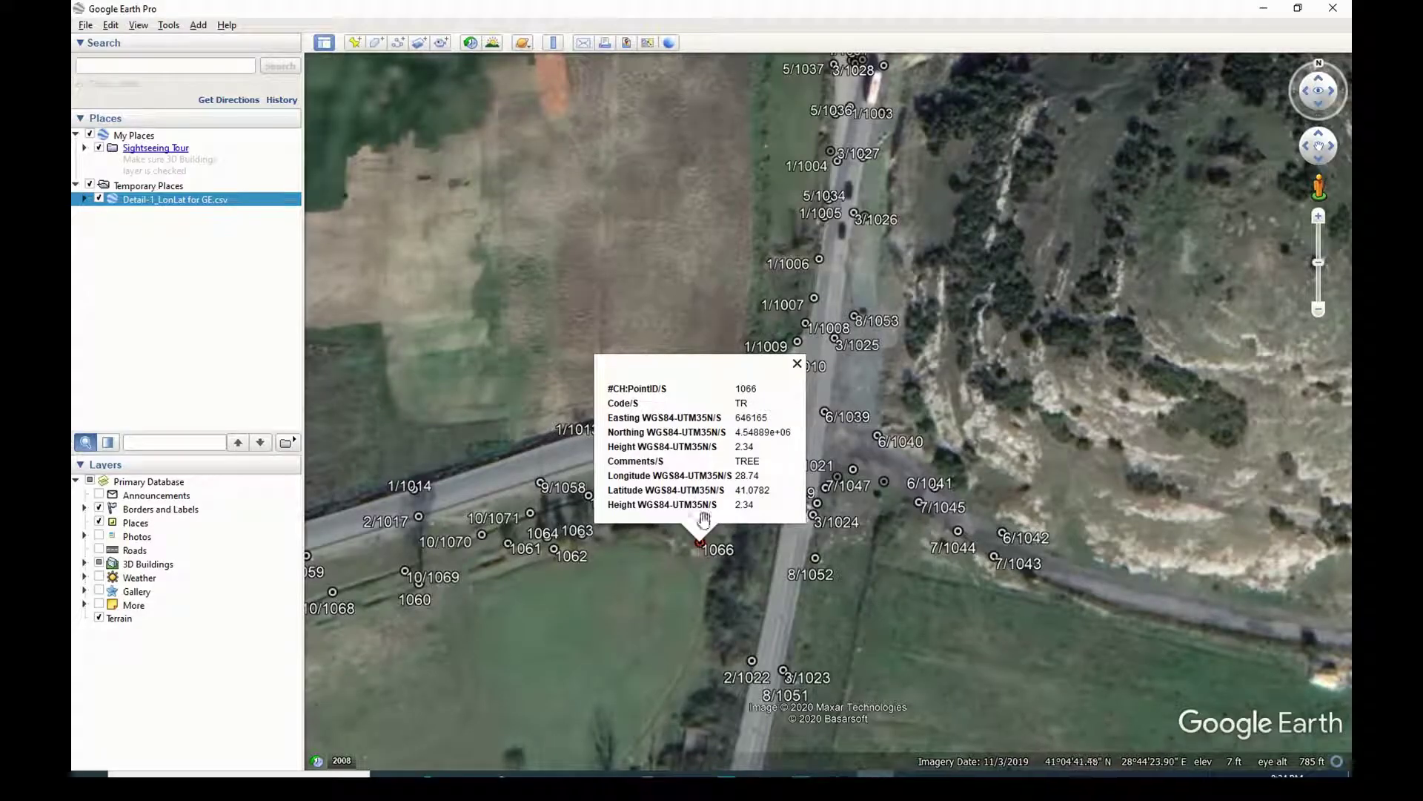
left_click_drag(735, 461, 758, 460)
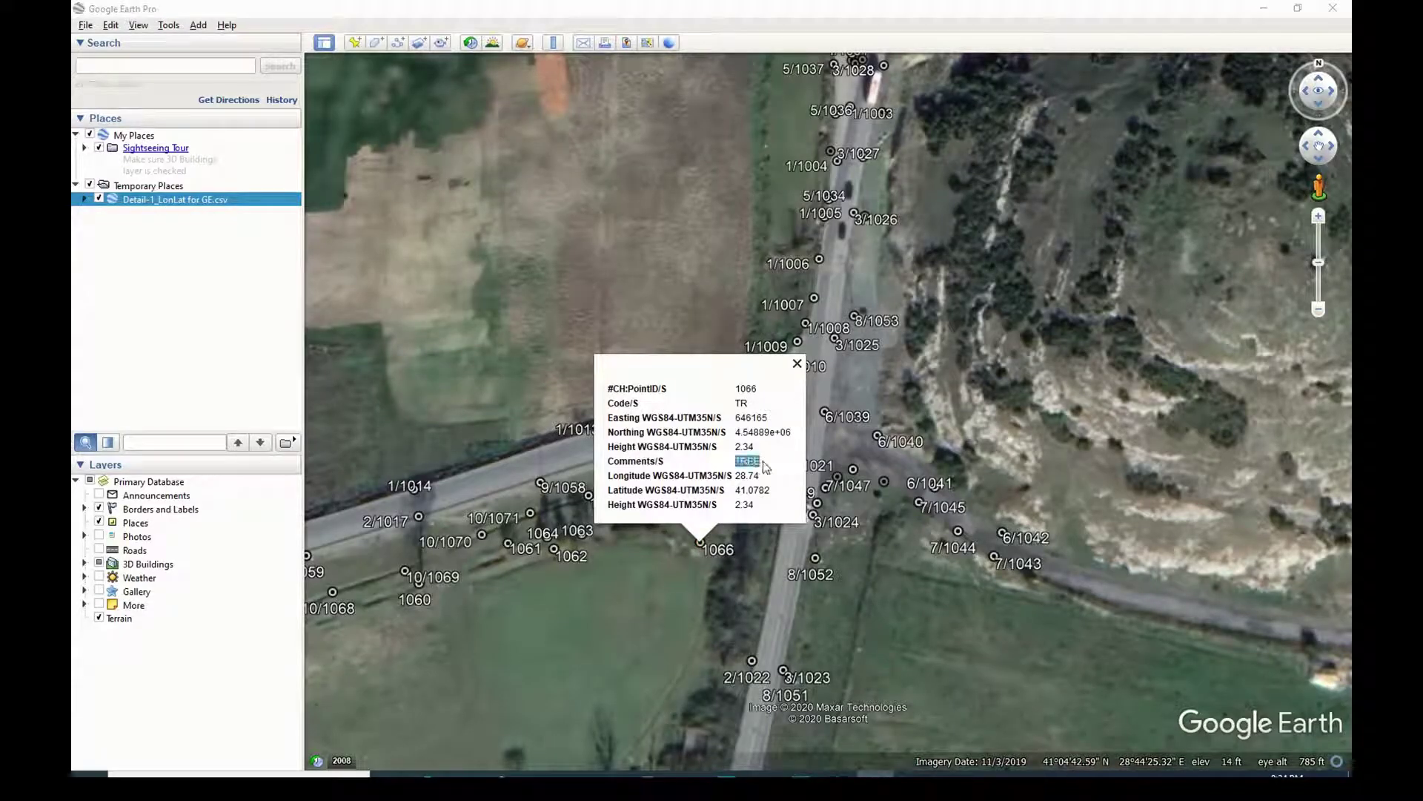
left_click(766, 467)
left_click(799, 361)
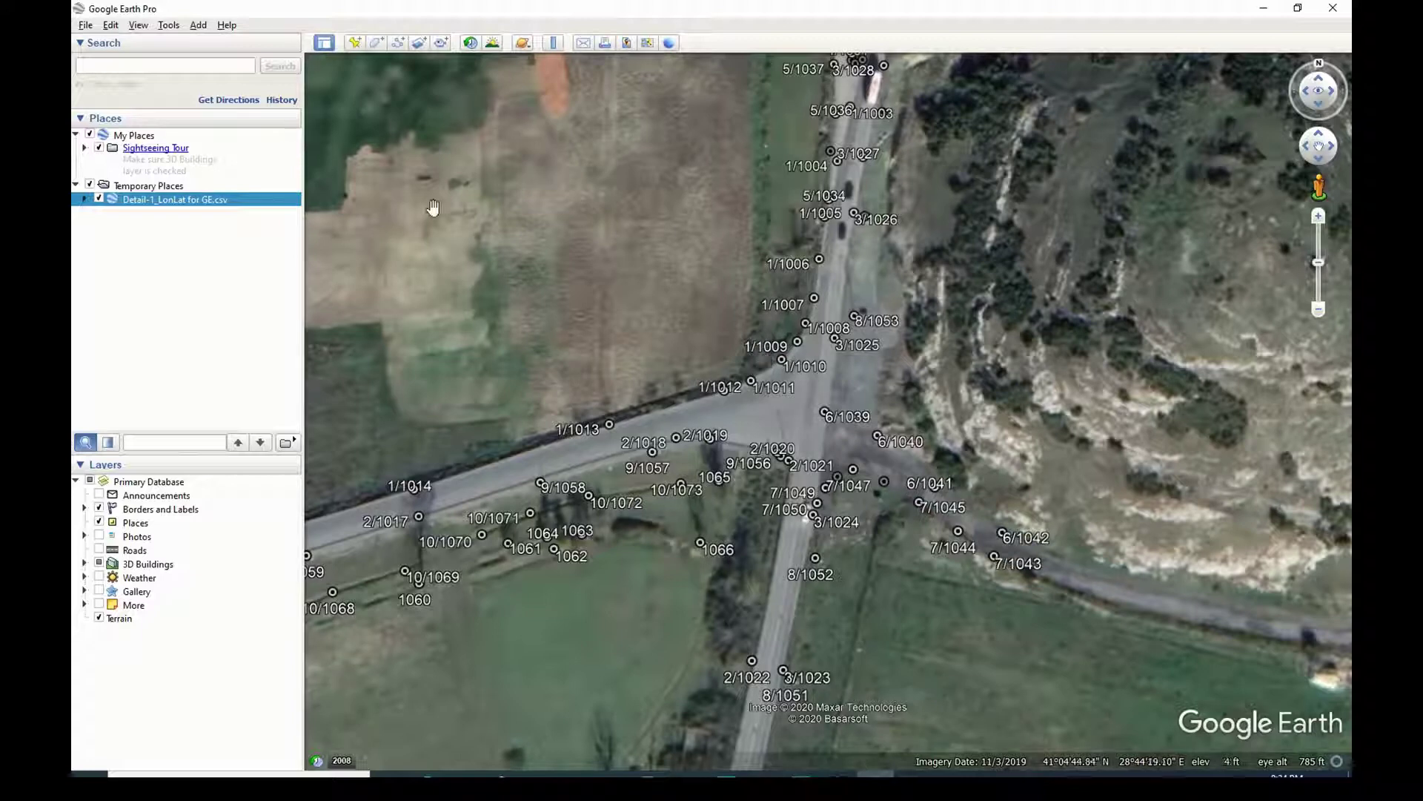
left_click(855, 318)
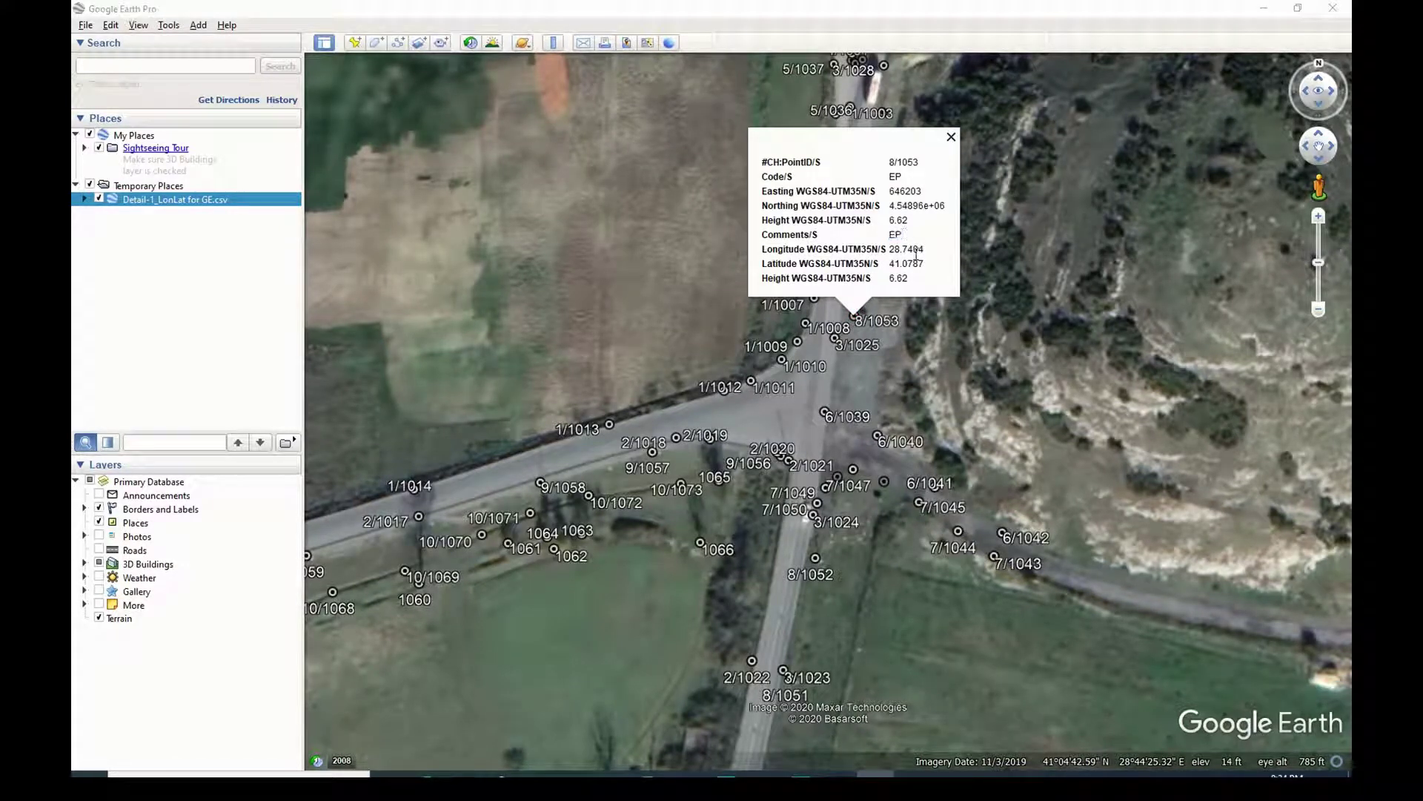
left_click(951, 137)
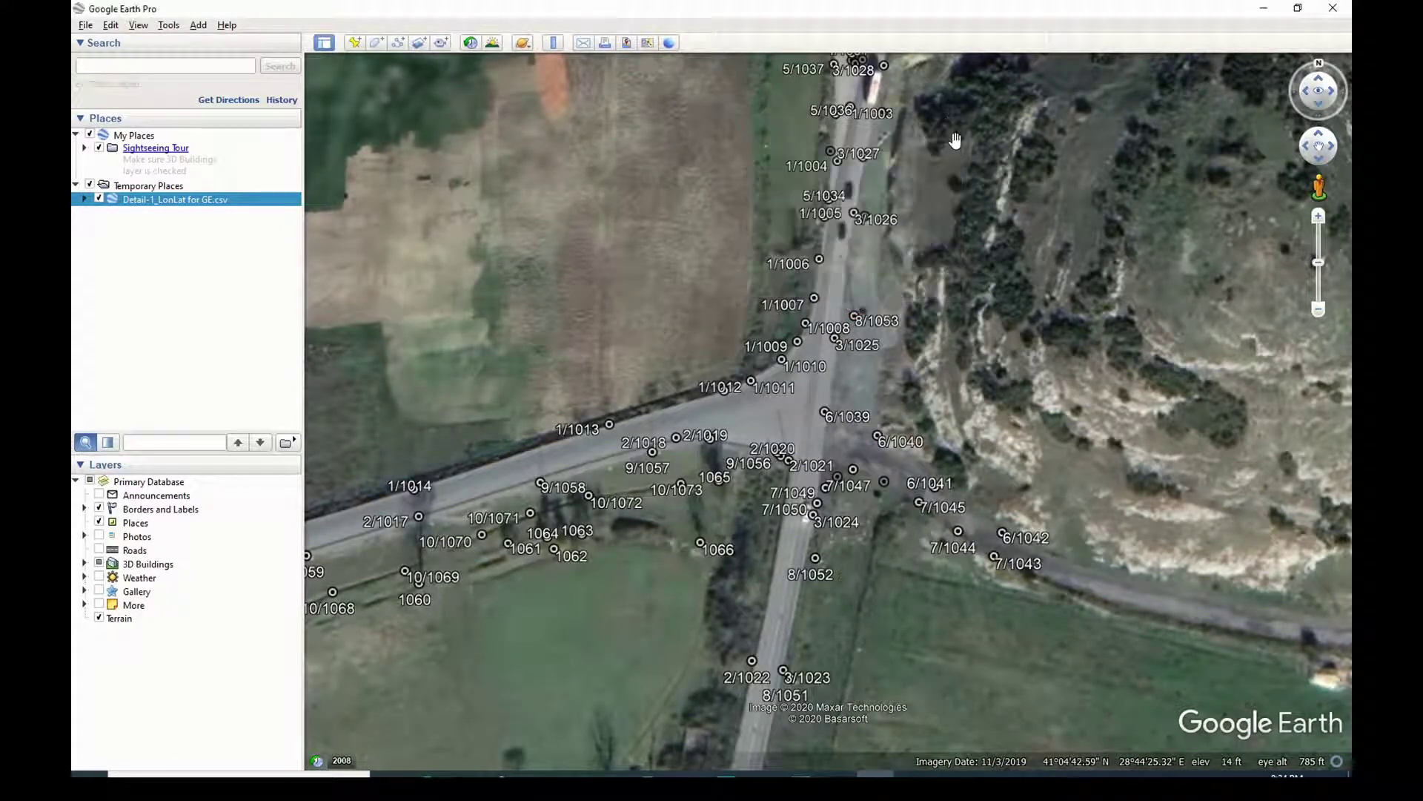
left_click_drag(972, 152, 981, 180)
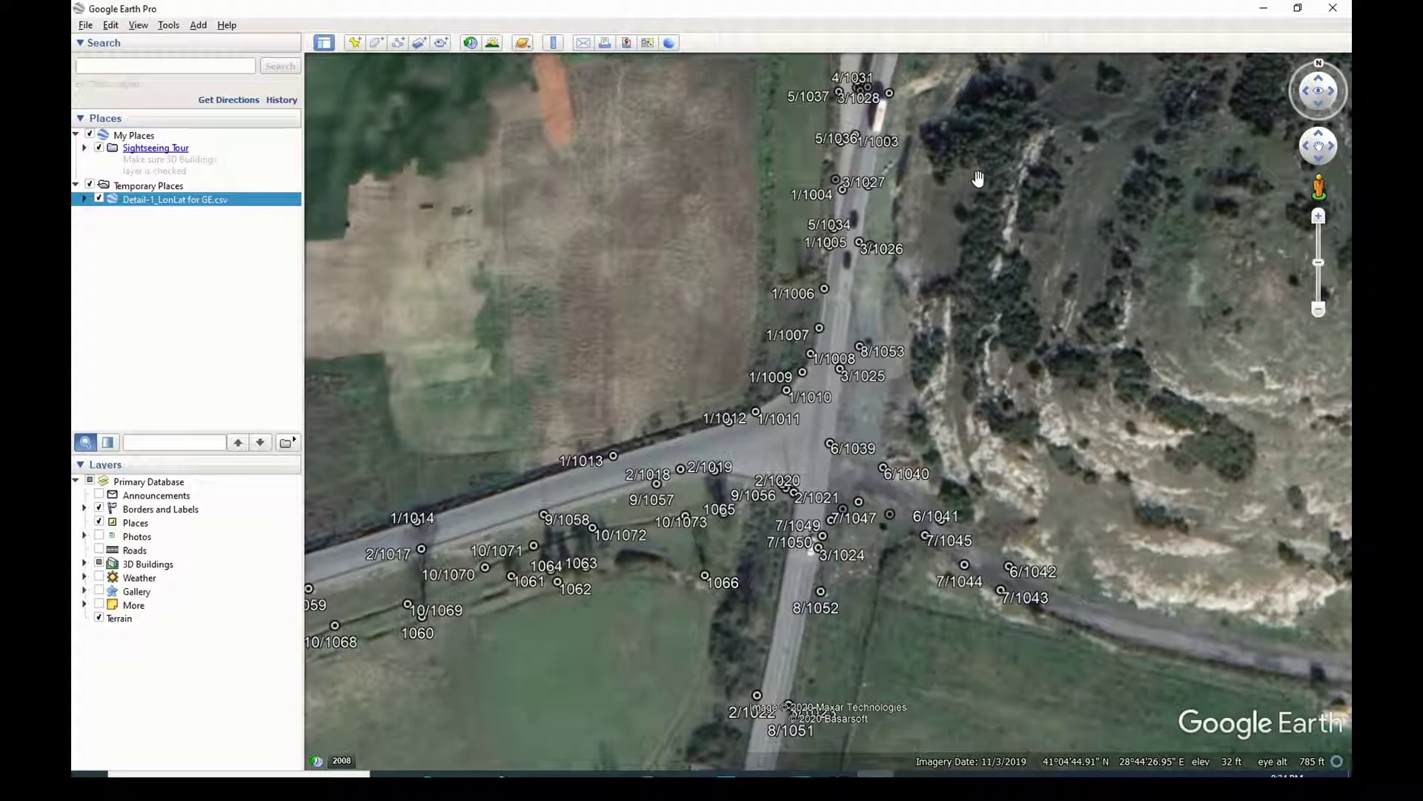